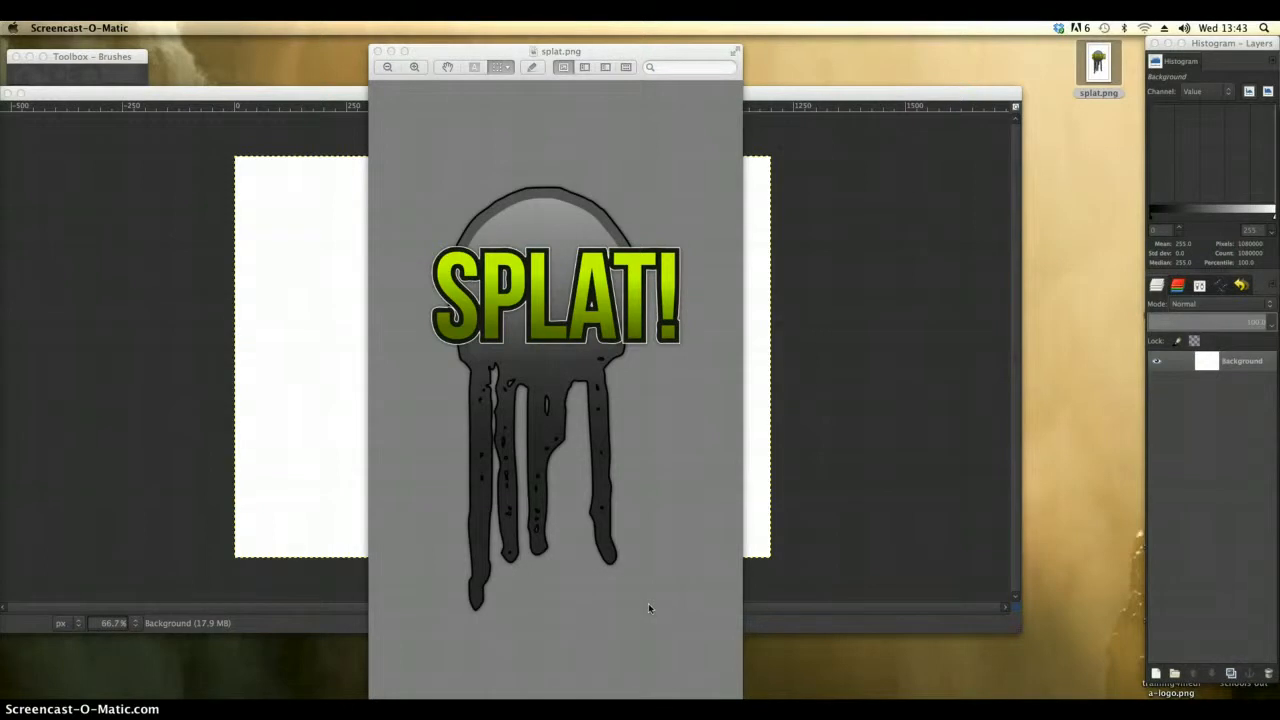
Step: Put away the splat.png preview and arrange the blank image window with the toolbox in front for painting
click(391, 51)
drag(443, 90, 540, 72)
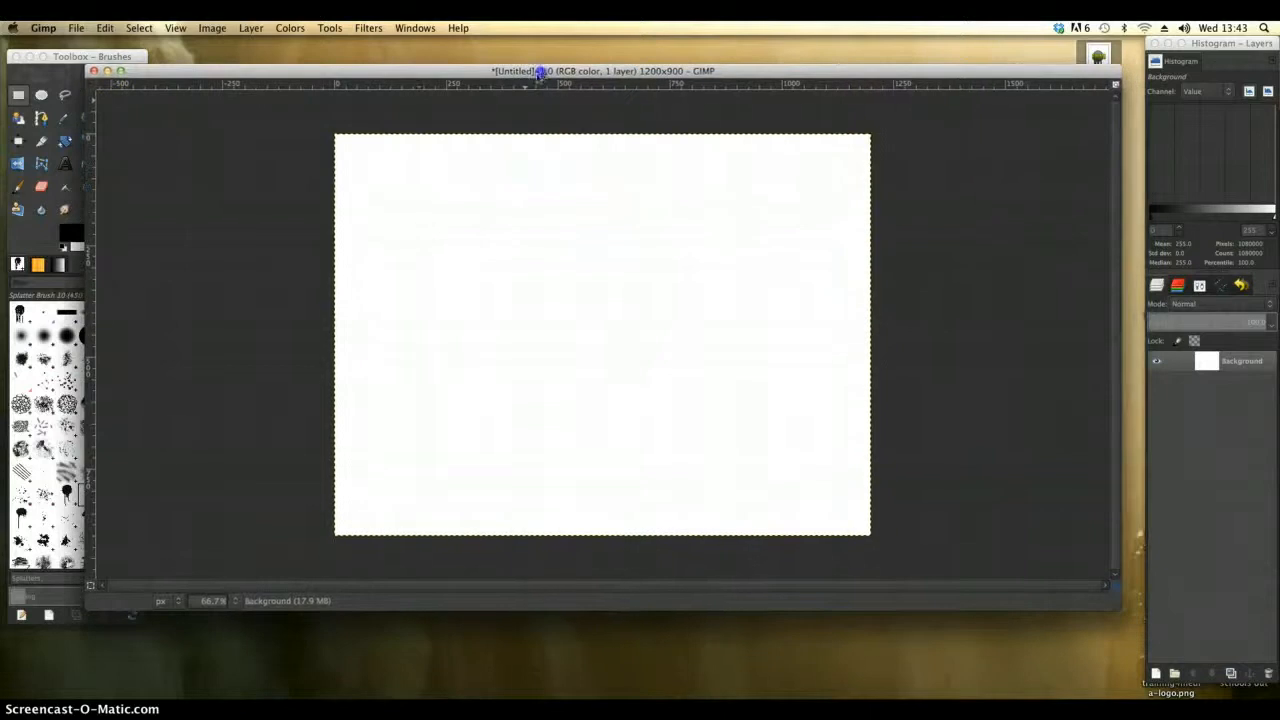
click(100, 56)
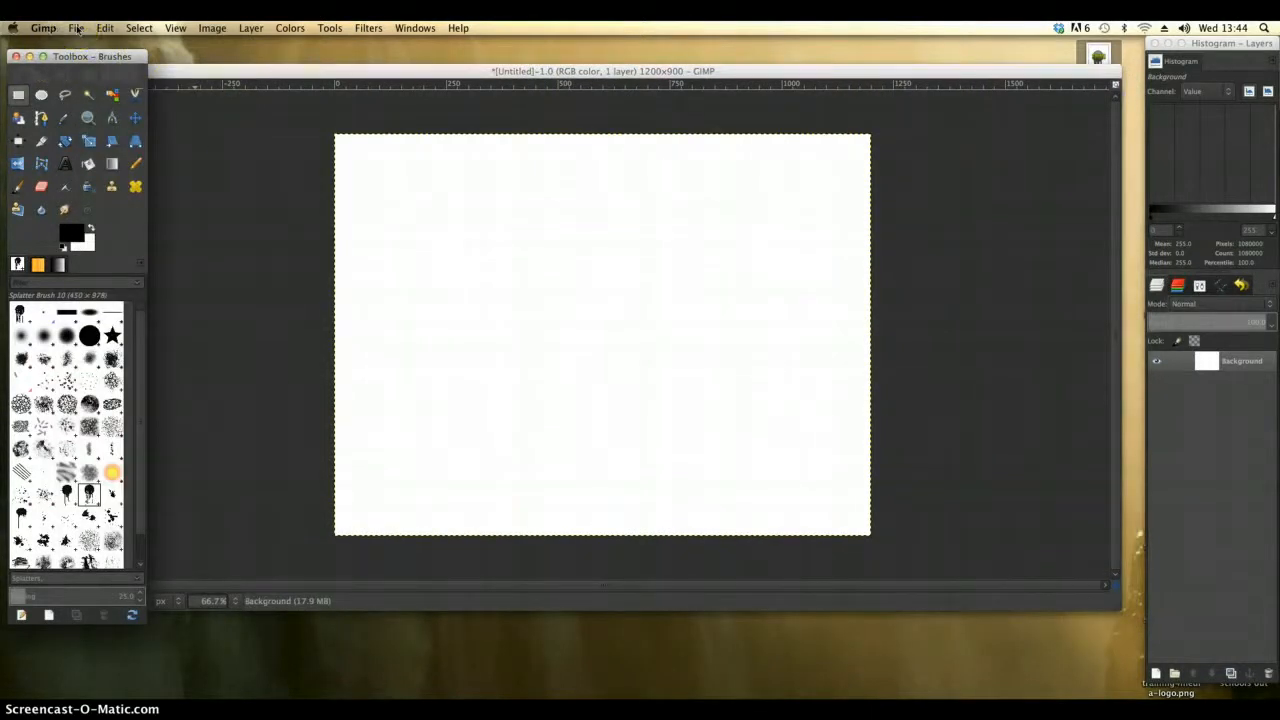
click(77, 29)
click(329, 70)
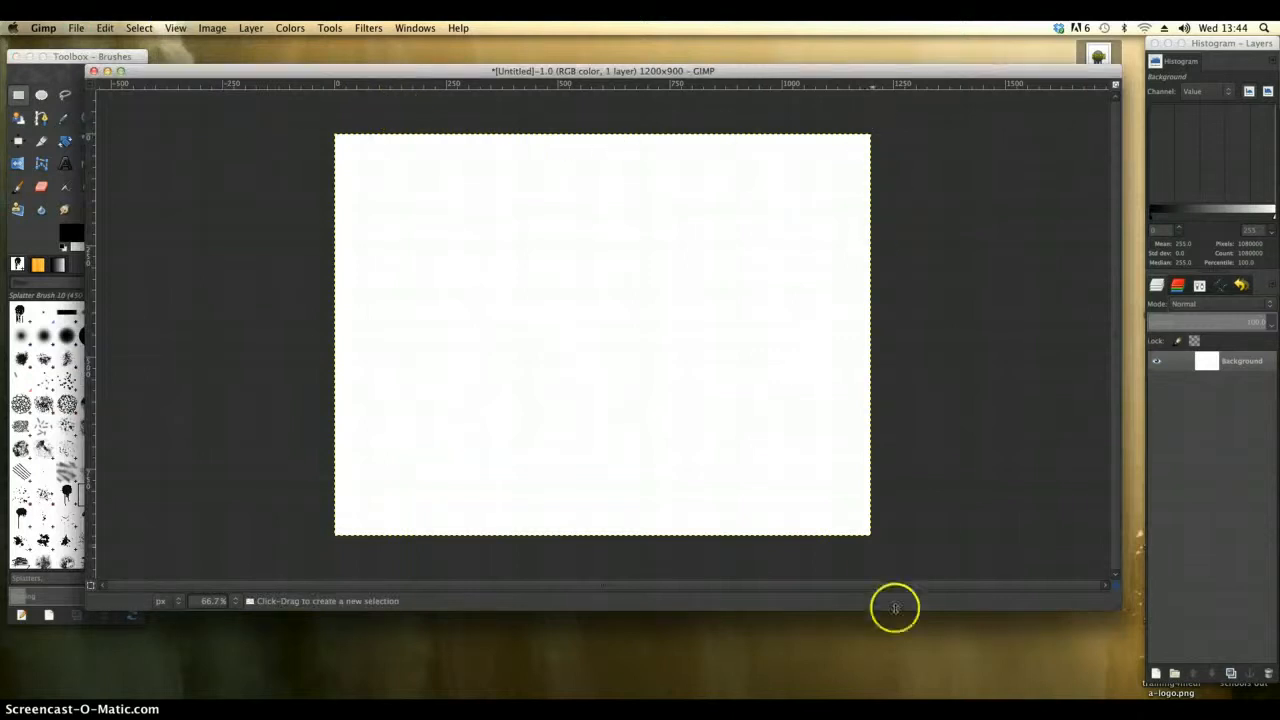
click(88, 57)
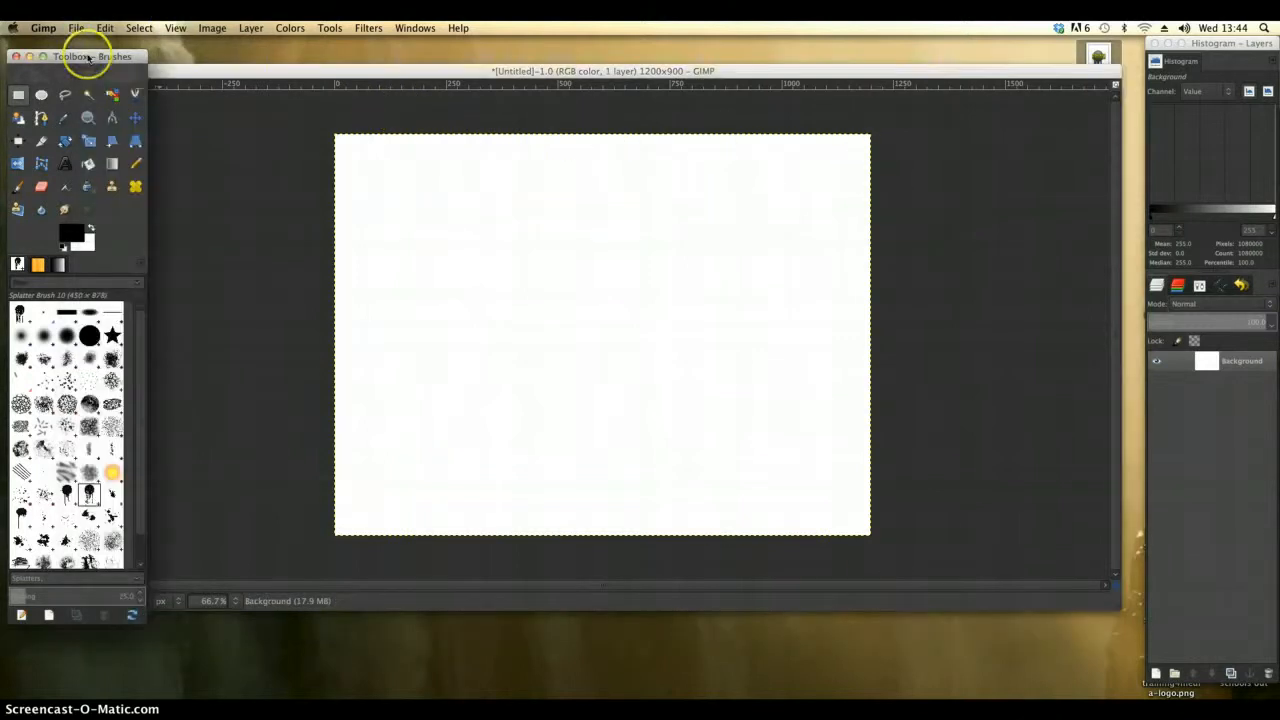
Step: Choose the Paintbrush tool with the Splatter Brush 2 dripping brush
click(144, 397)
scroll(144, 397, down, 1)
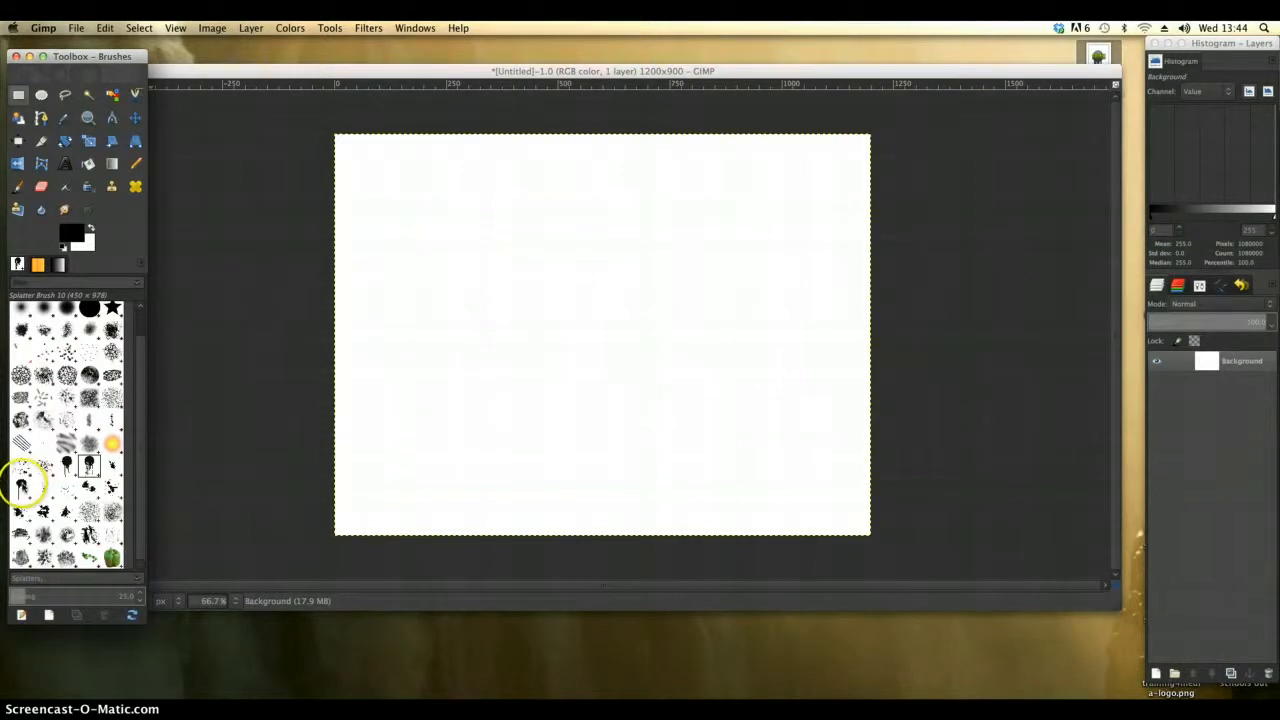
click(21, 485)
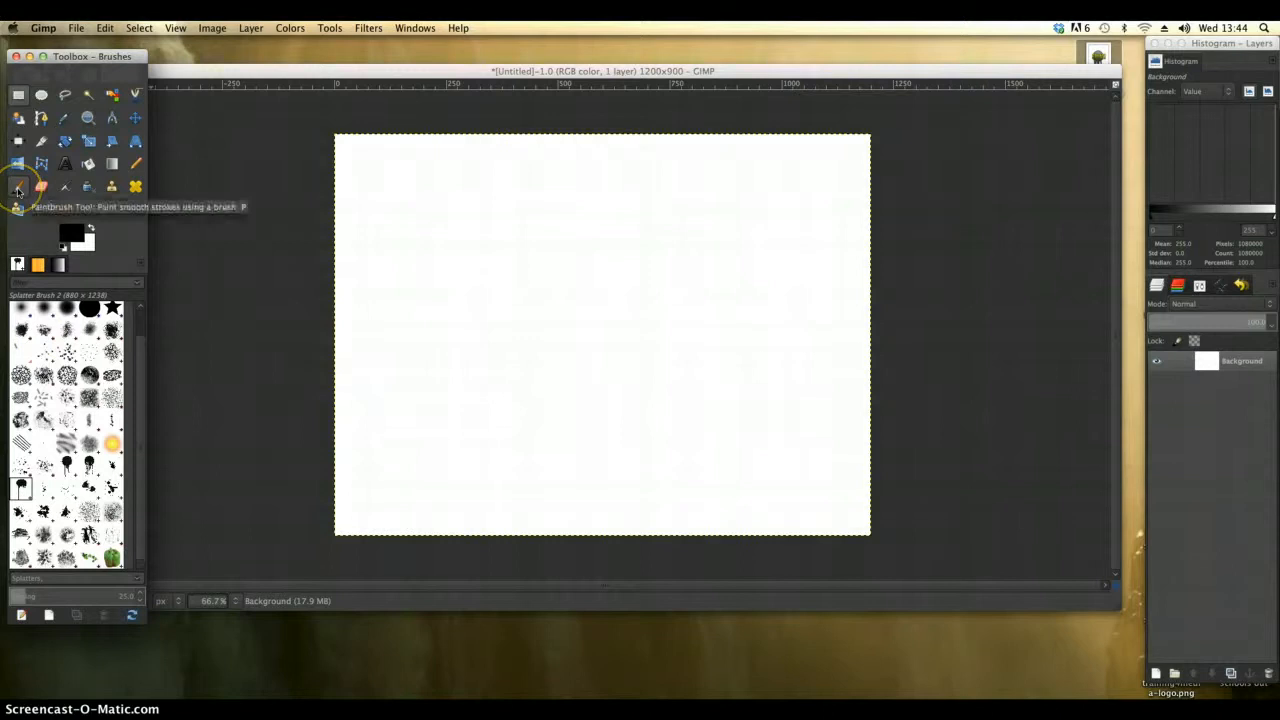
click(17, 190)
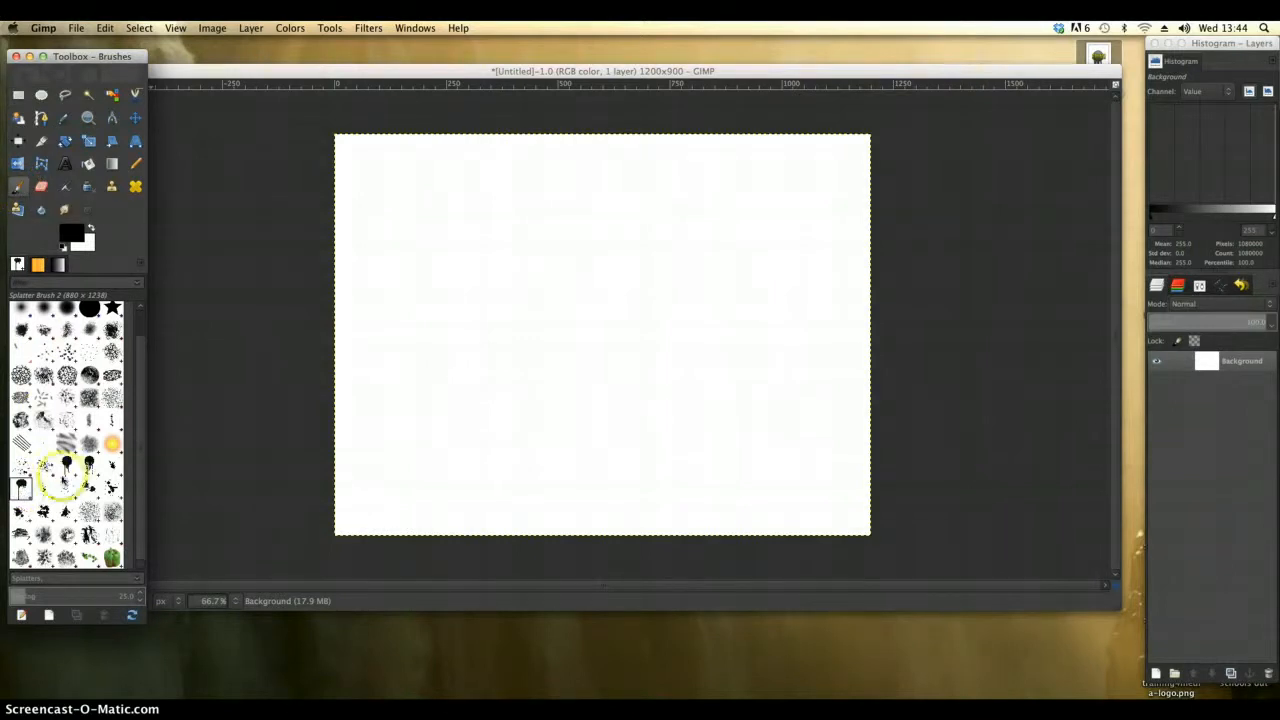
click(66, 463)
click(21, 487)
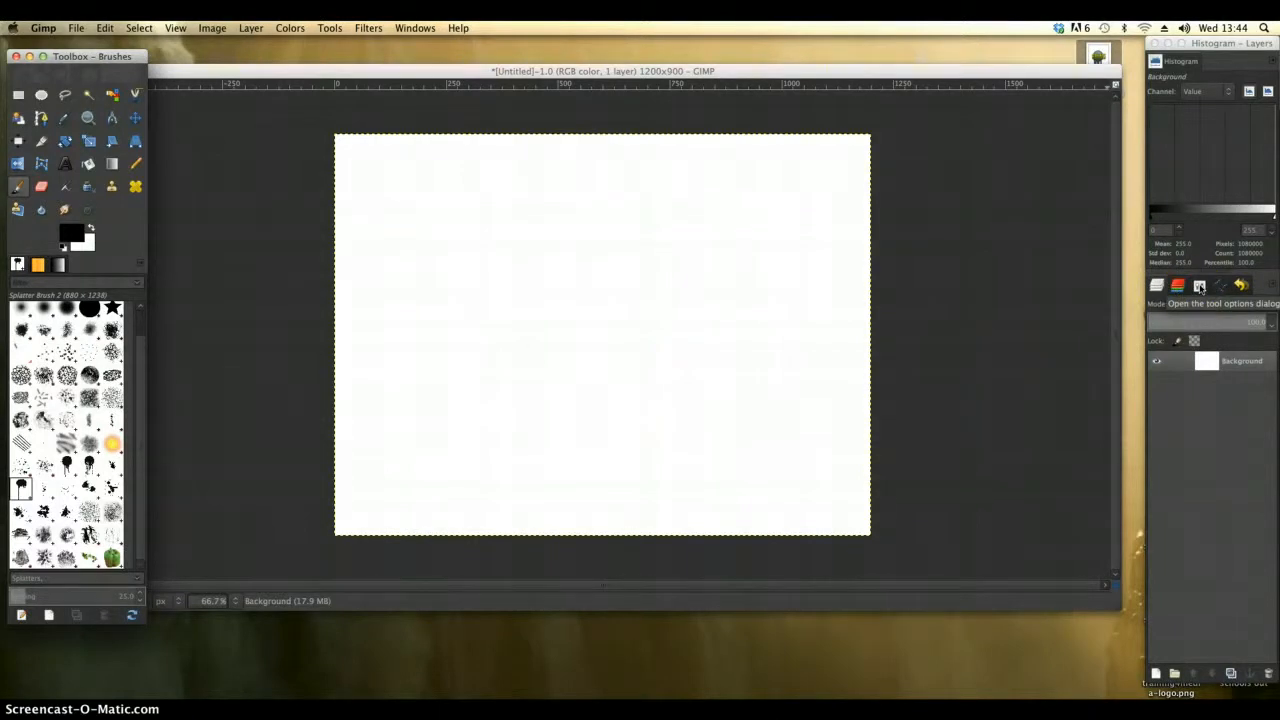
Step: Set the paintbrush size to about 536 in the tool options
click(1200, 287)
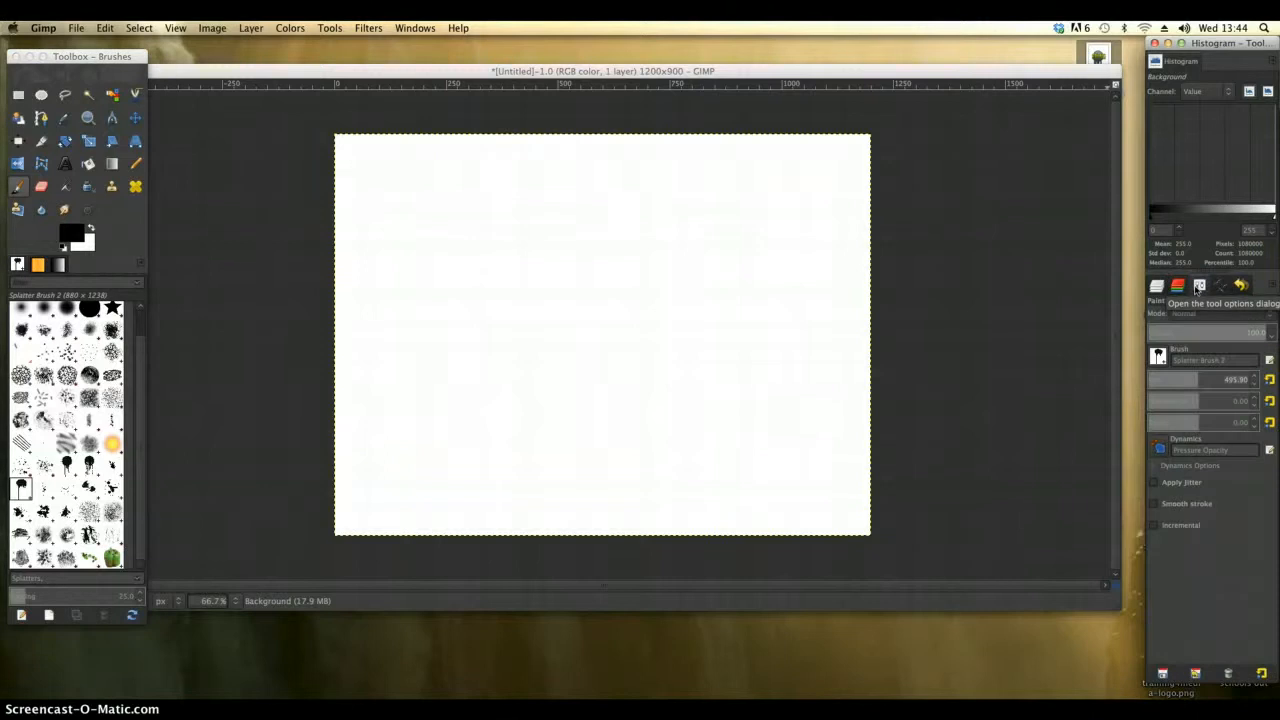
mouse_move(1171, 380)
mouse_down()
mouse_move(1247, 382)
mouse_move(1194, 373)
mouse_move(1210, 379)
mouse_up()
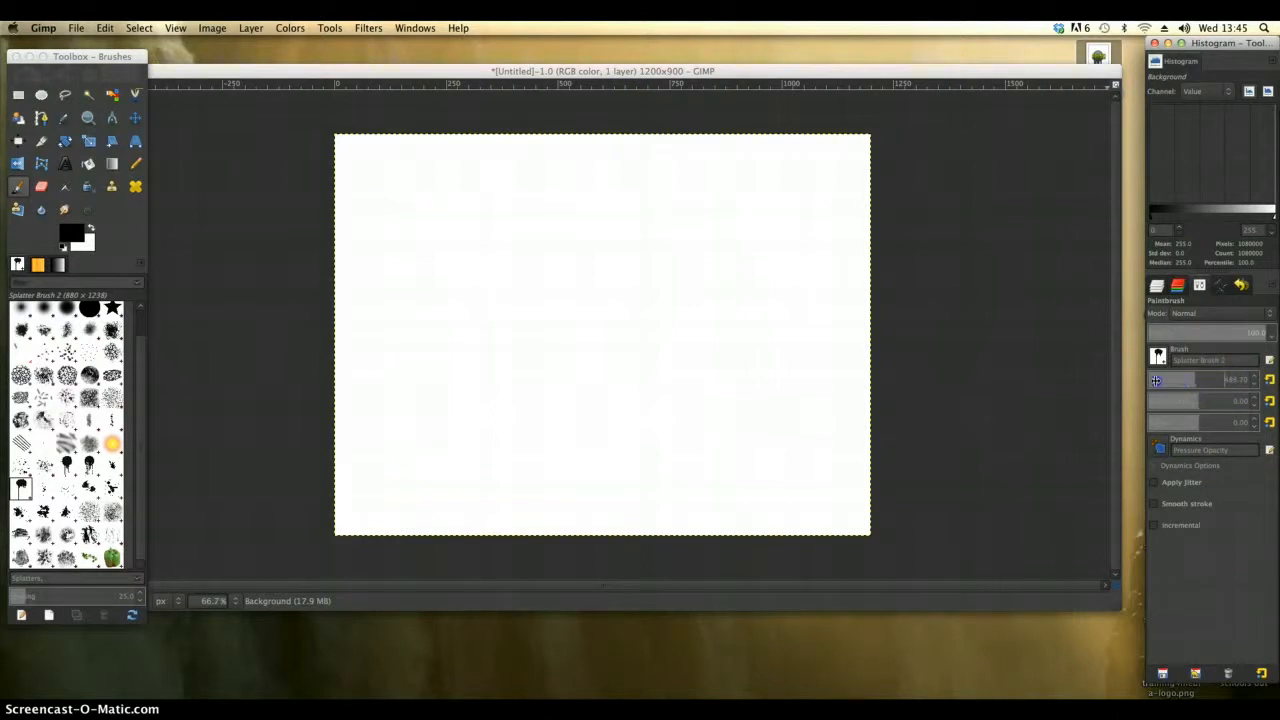
drag(1156, 381, 1155, 381)
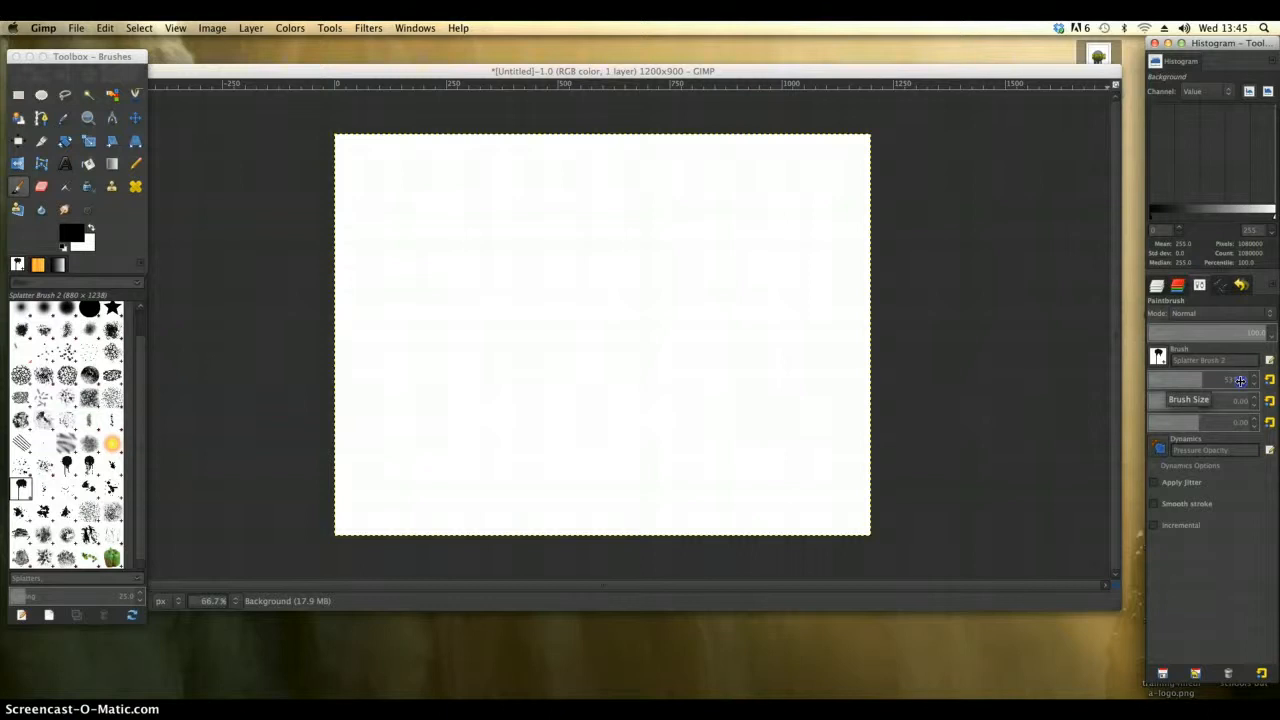
drag(1241, 381, 1250, 381)
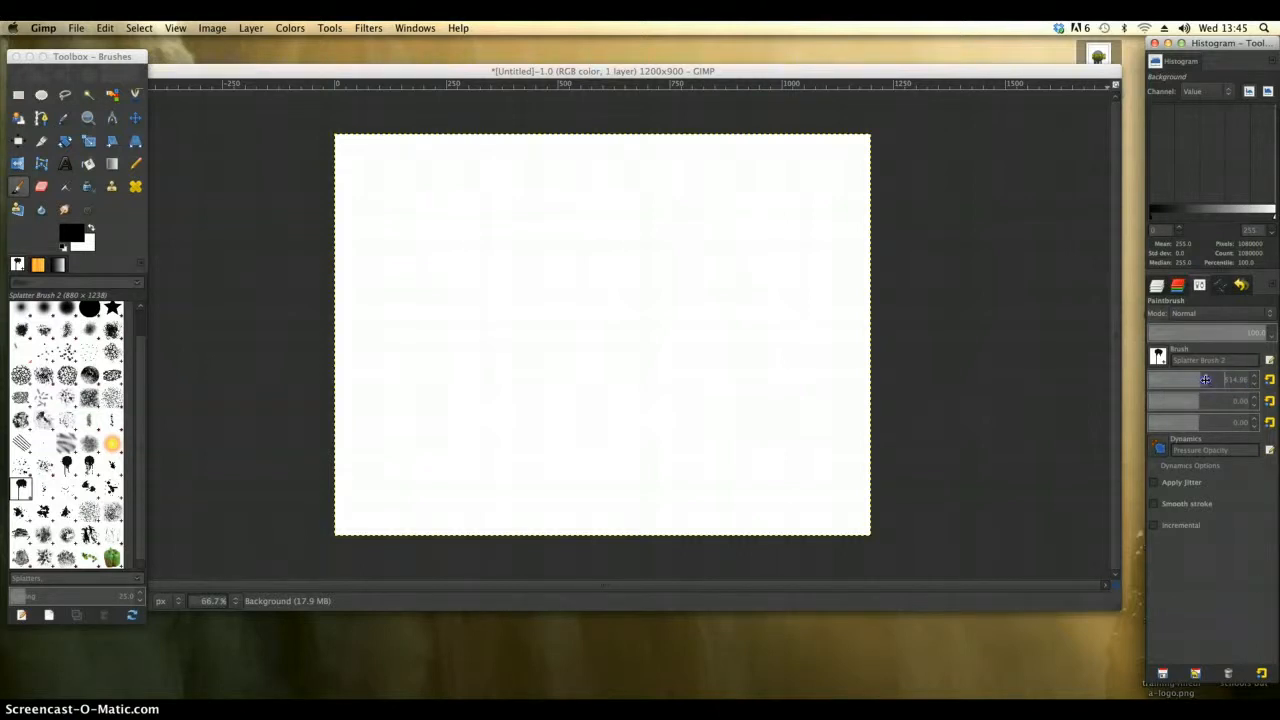
drag(1220, 380, 1225, 380)
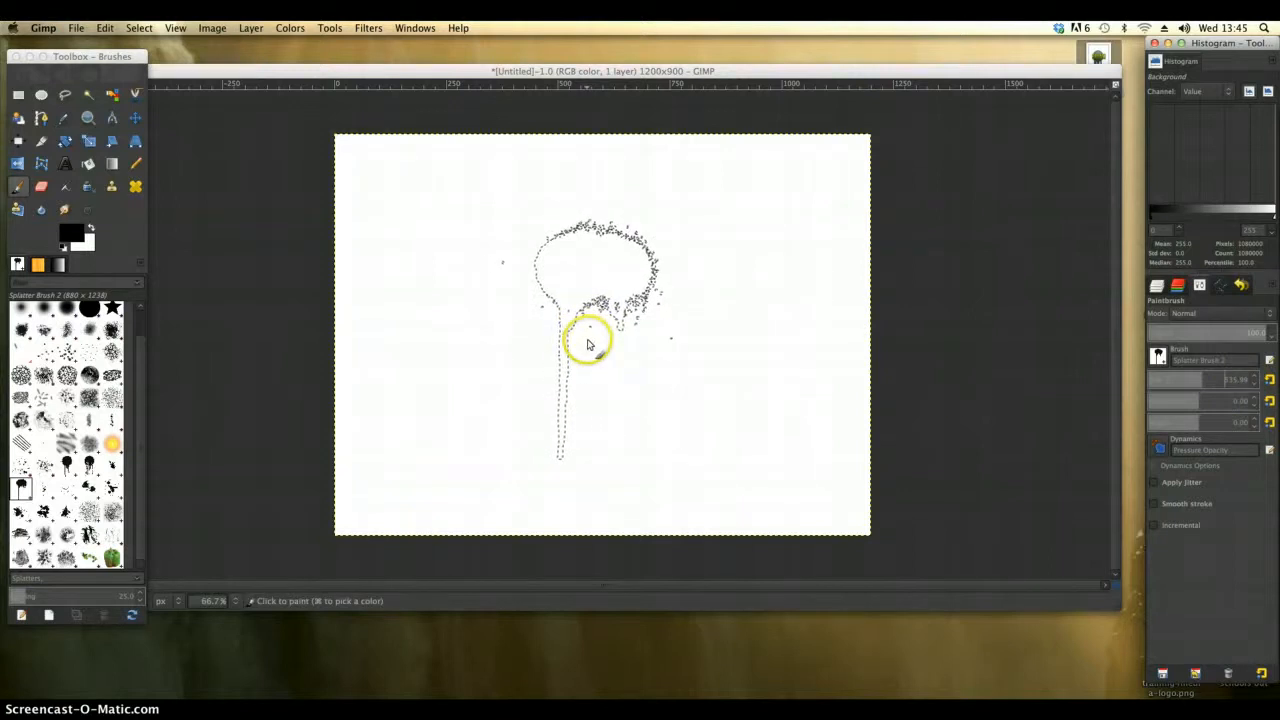
Step: Add a transparent 1200 × 900 px layer named splat and stamp one black splatter near its centre
click(1157, 286)
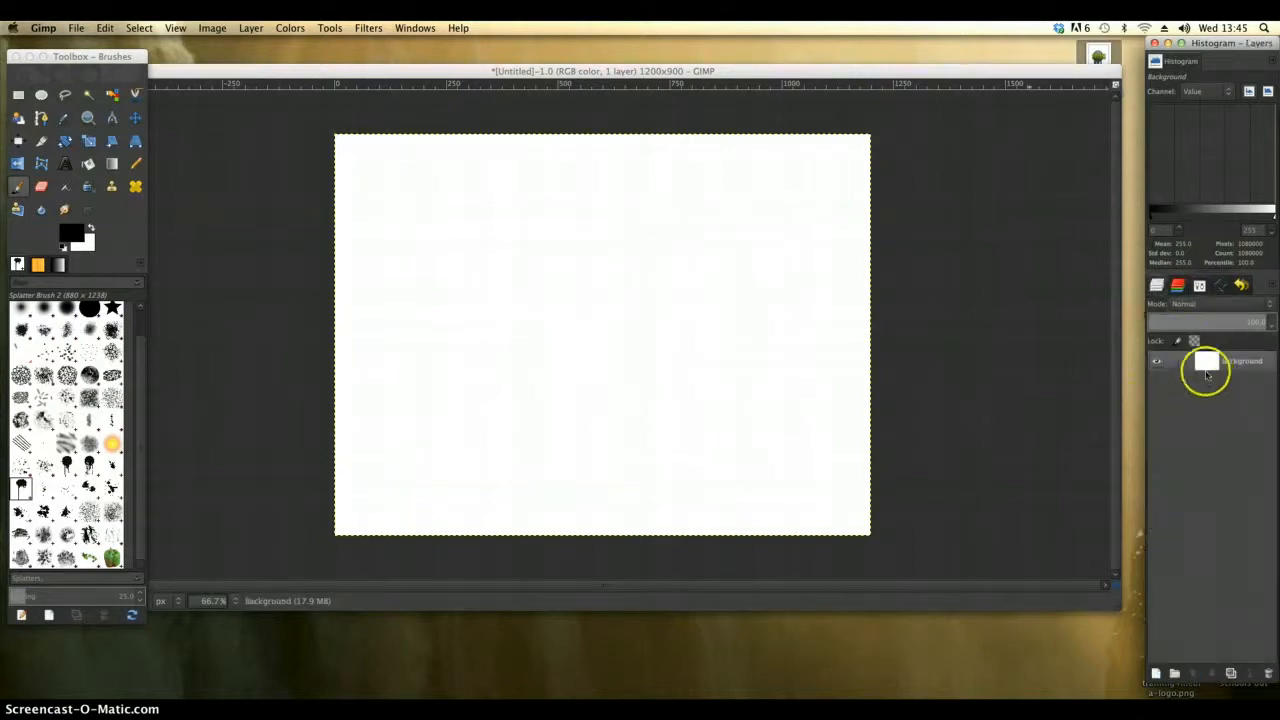
click(1155, 672)
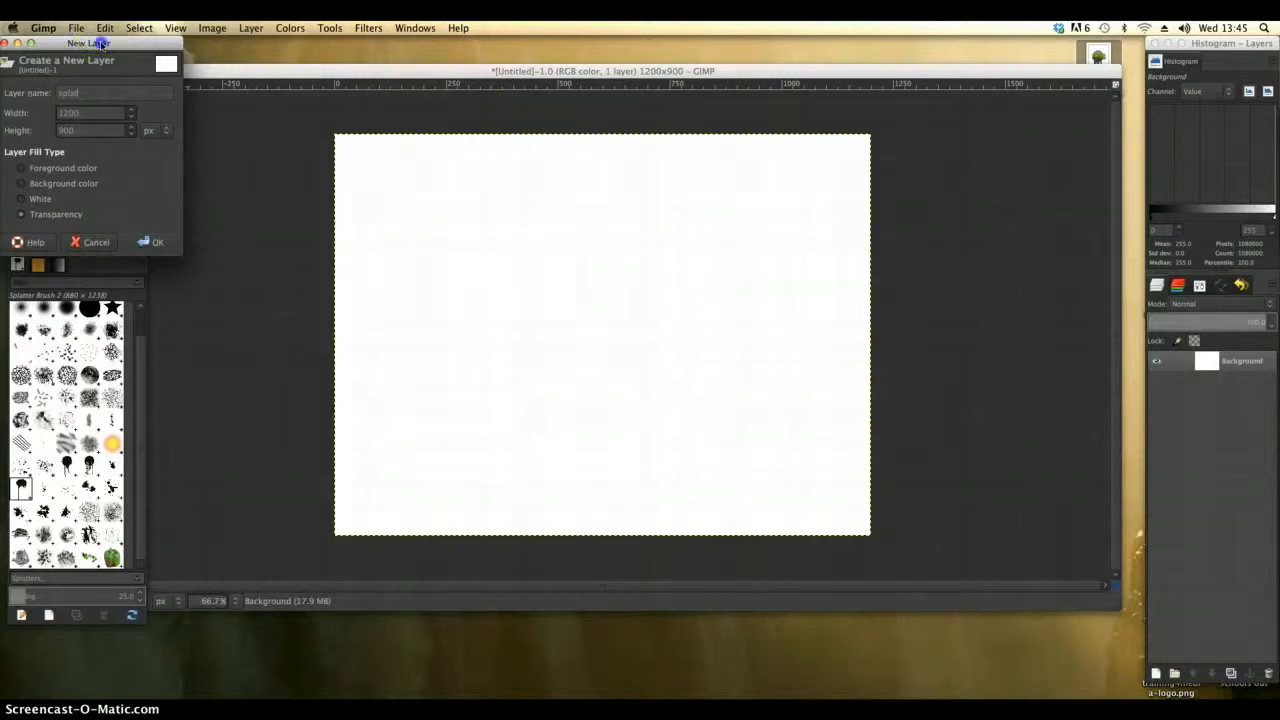
drag(99, 43, 171, 63)
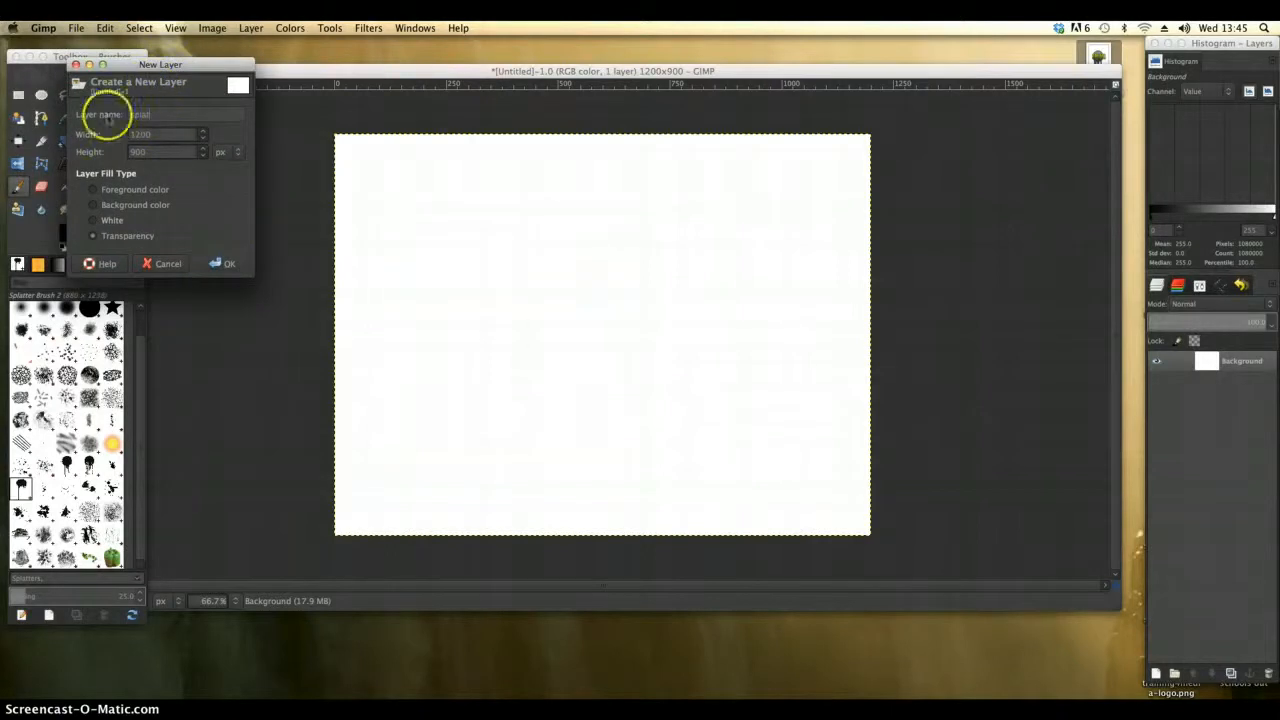
click(228, 264)
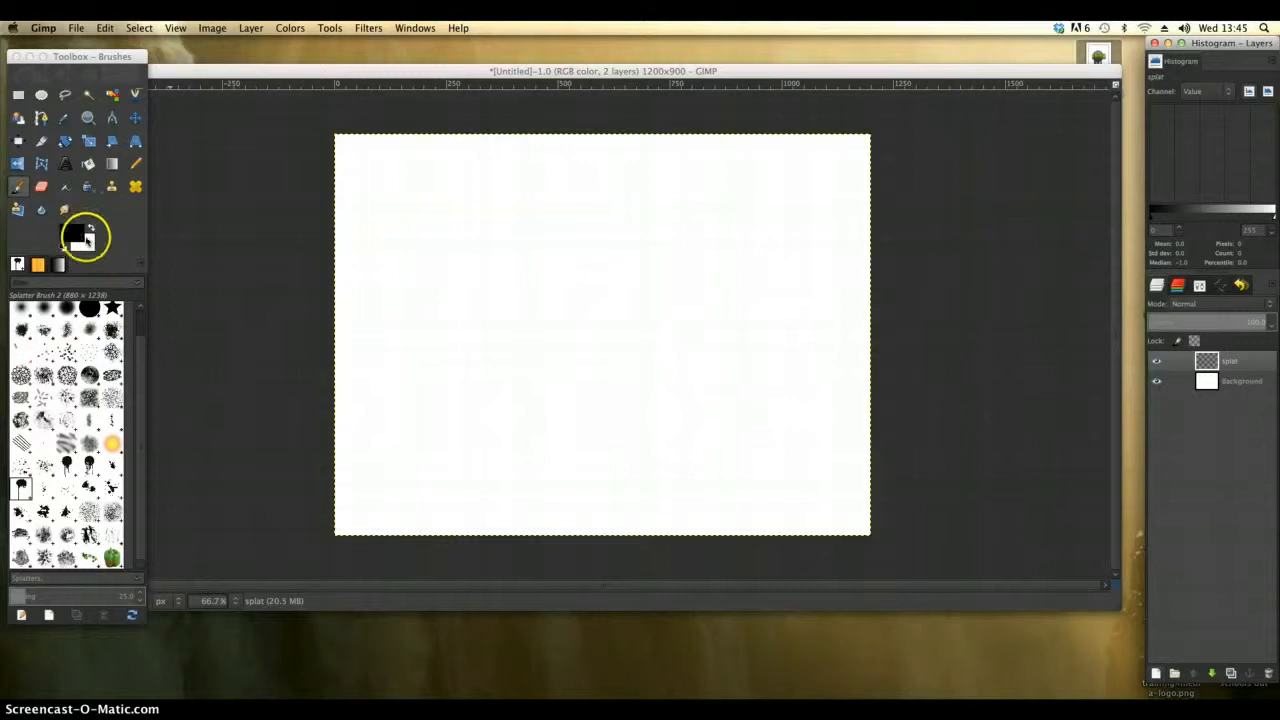
click(598, 338)
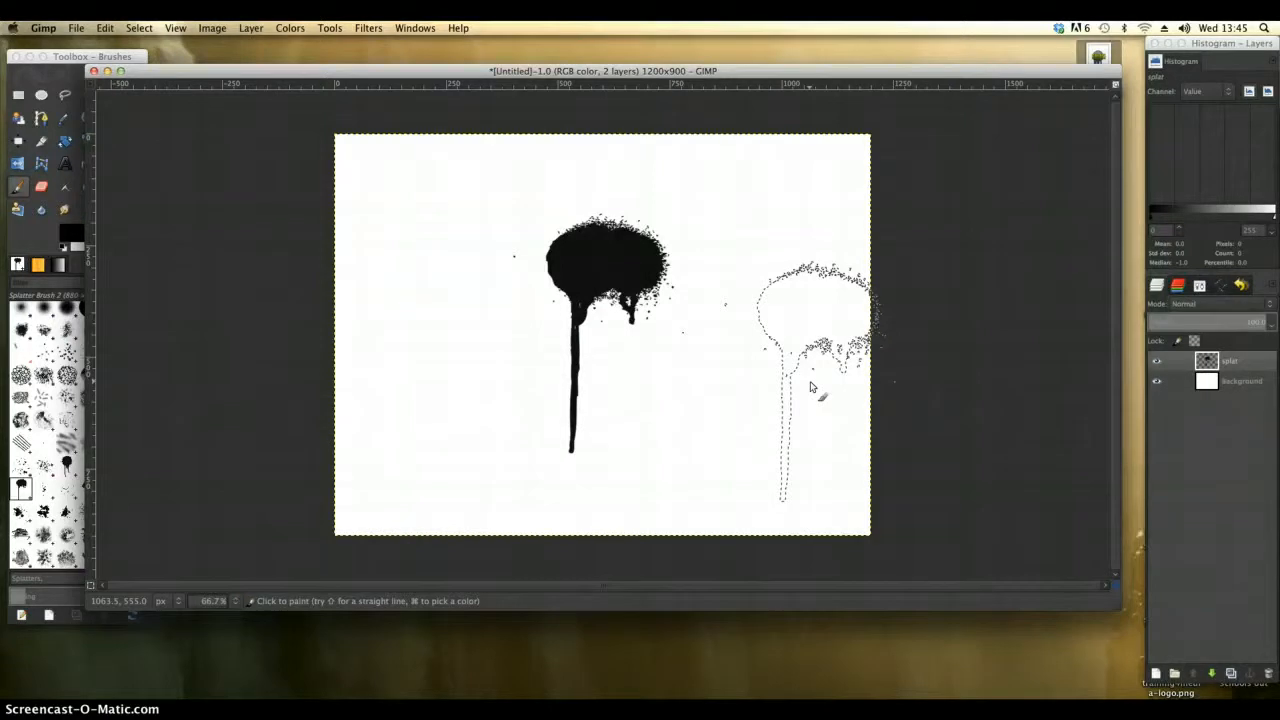
click(108, 57)
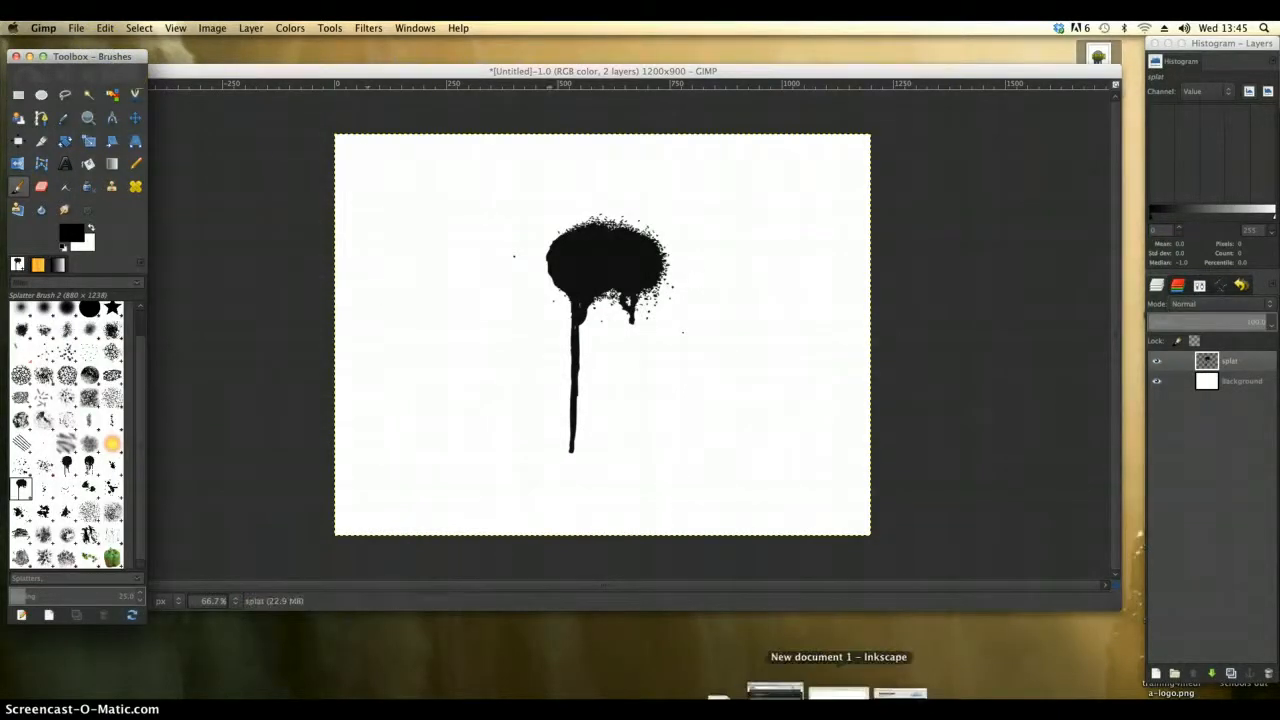
Step: Switch to Inkscape, delete all the old SPLAT! artwork from the page, and return to GIMP
click(815, 690)
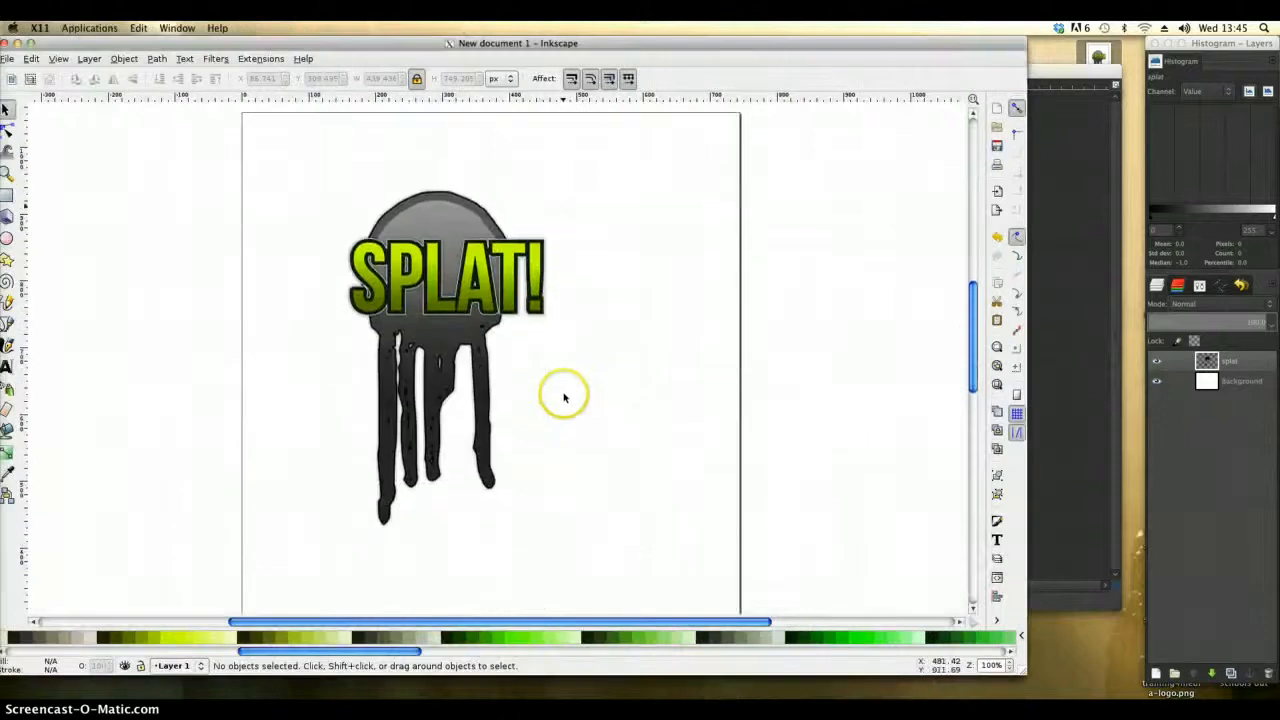
drag(662, 586, 243, 120)
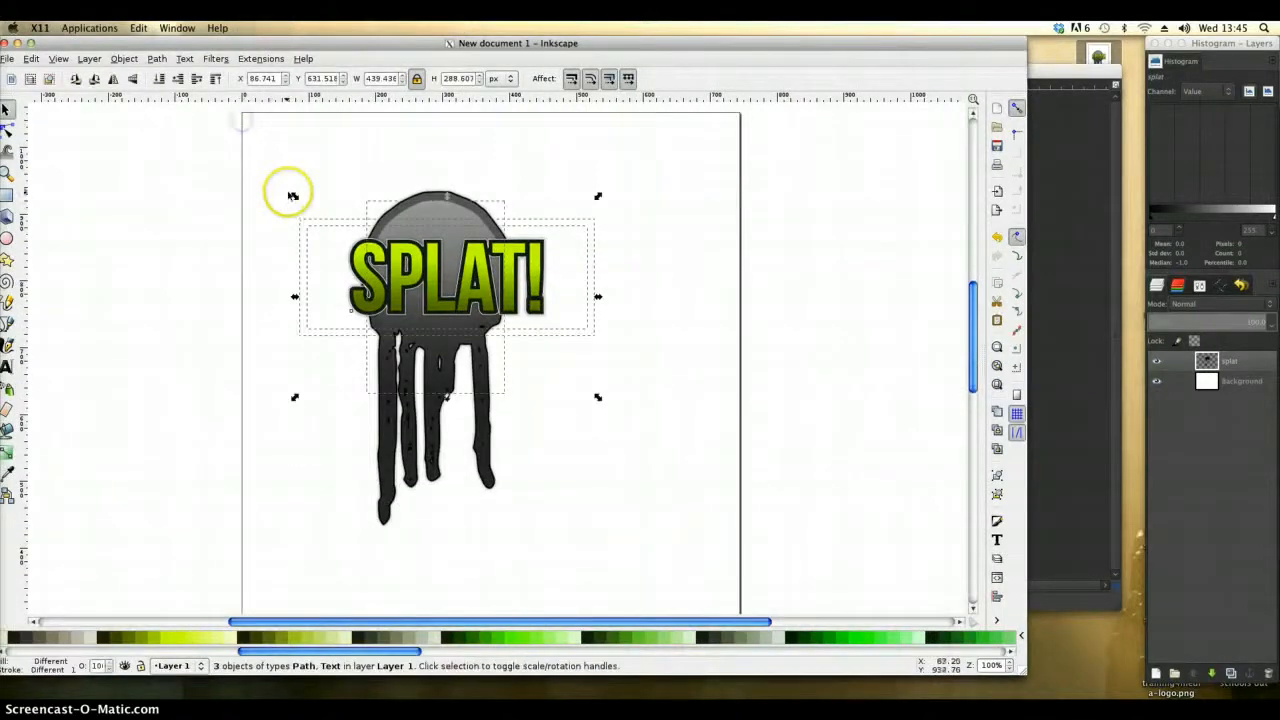
key(Delete)
click(465, 280)
key(Delete)
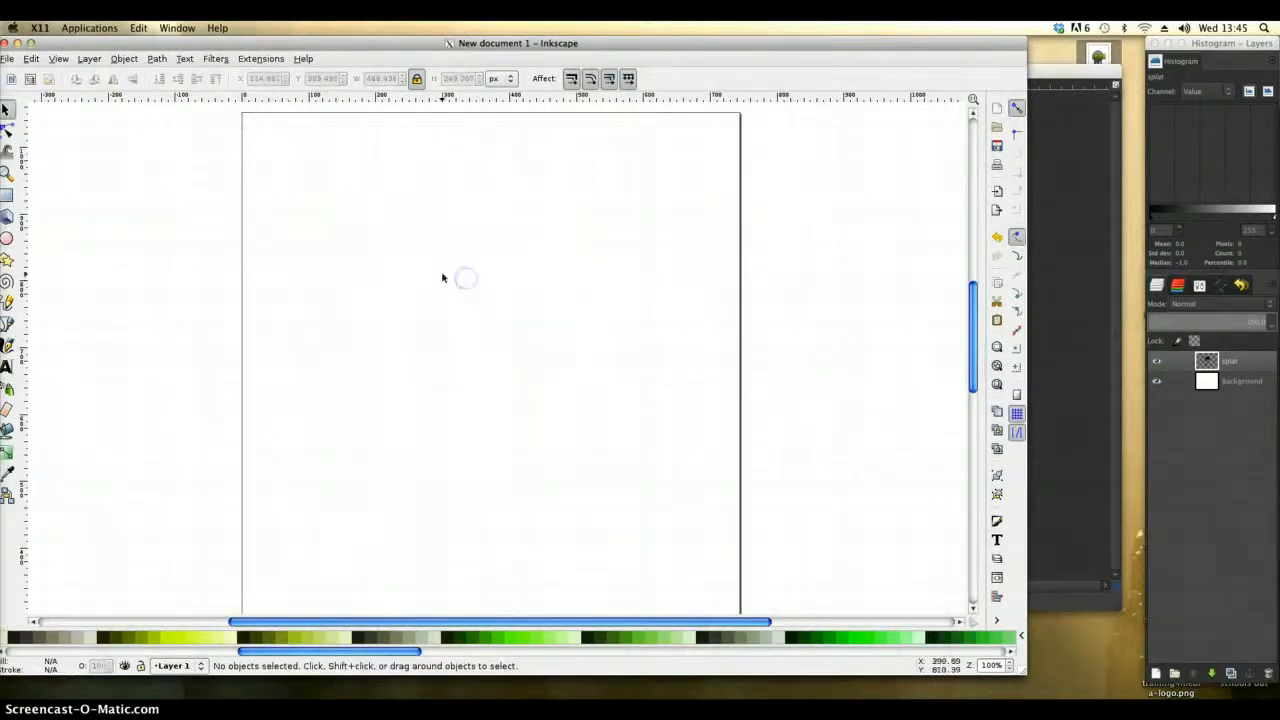
click(31, 43)
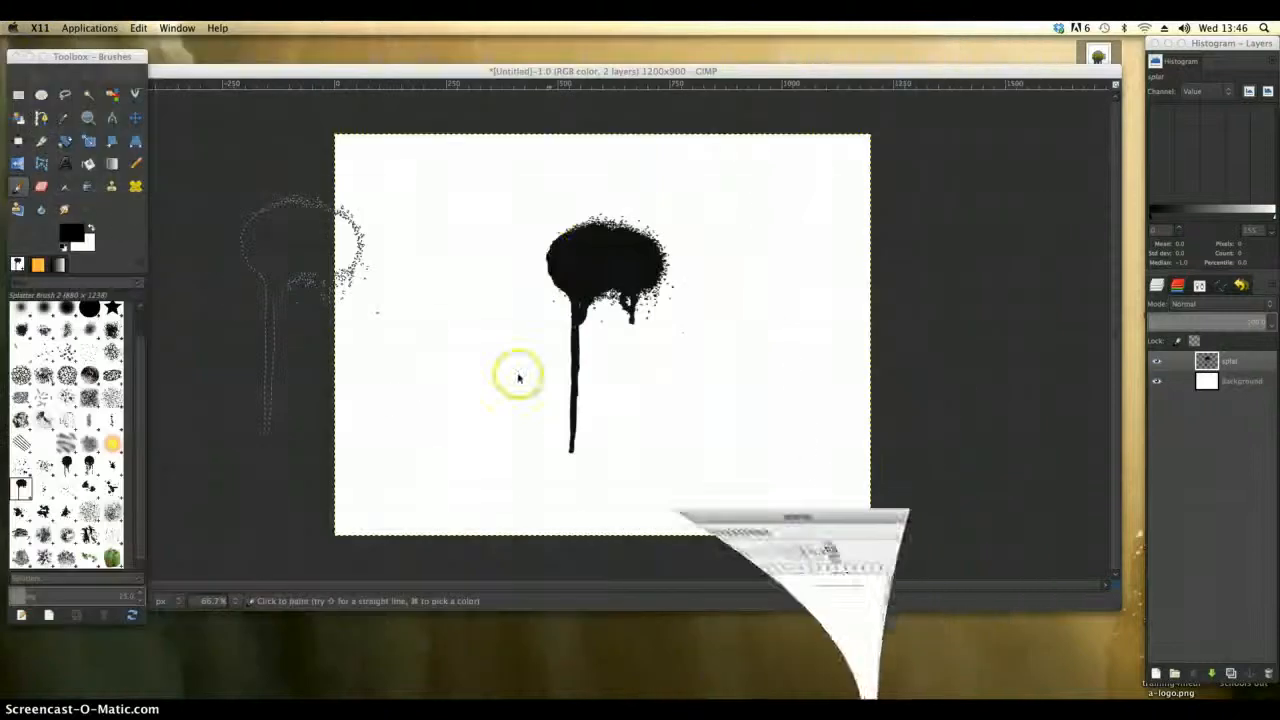
Step: Select a rectangular area around the whole splatter on the splat layer and copy it
click(20, 96)
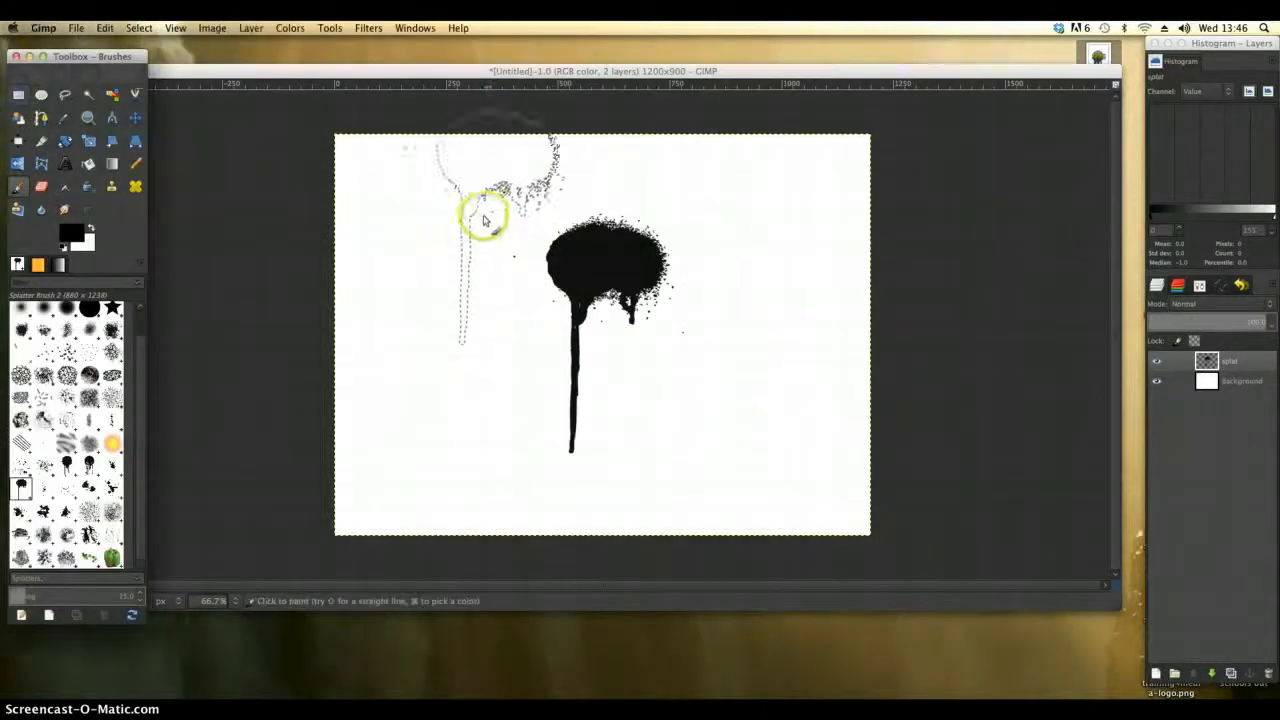
click(18, 96)
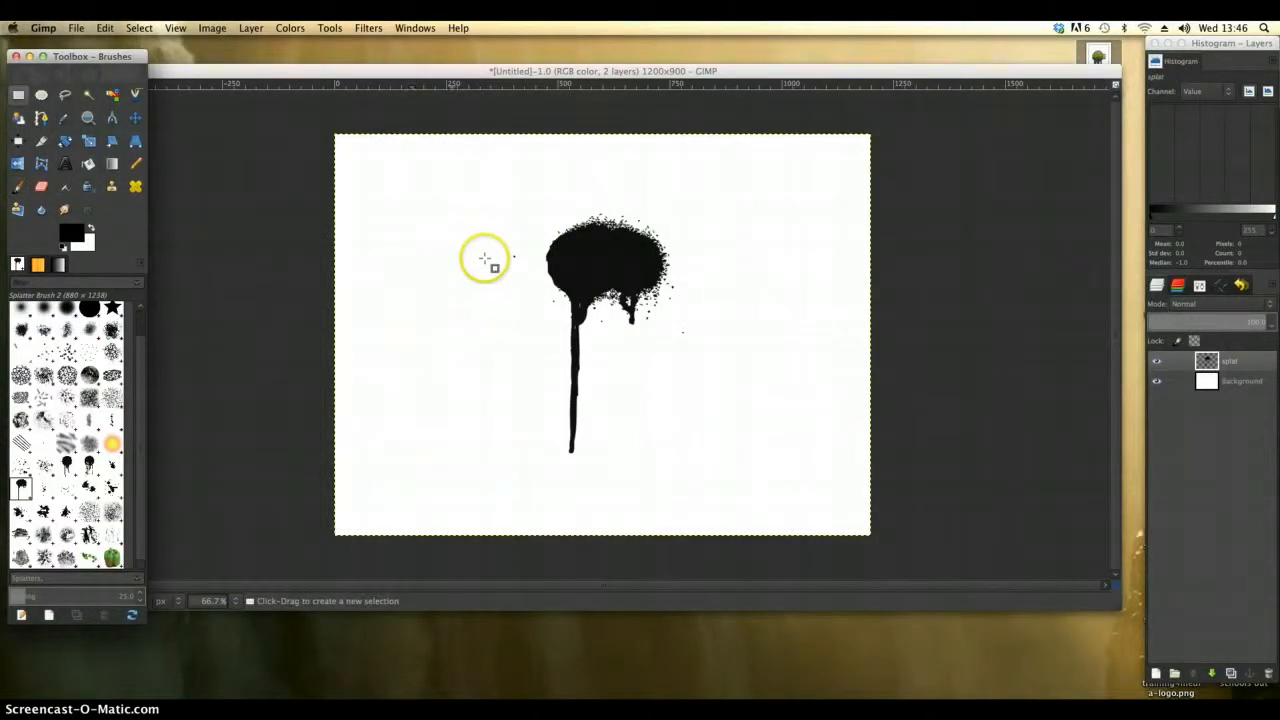
drag(478, 193, 793, 518)
click(97, 28)
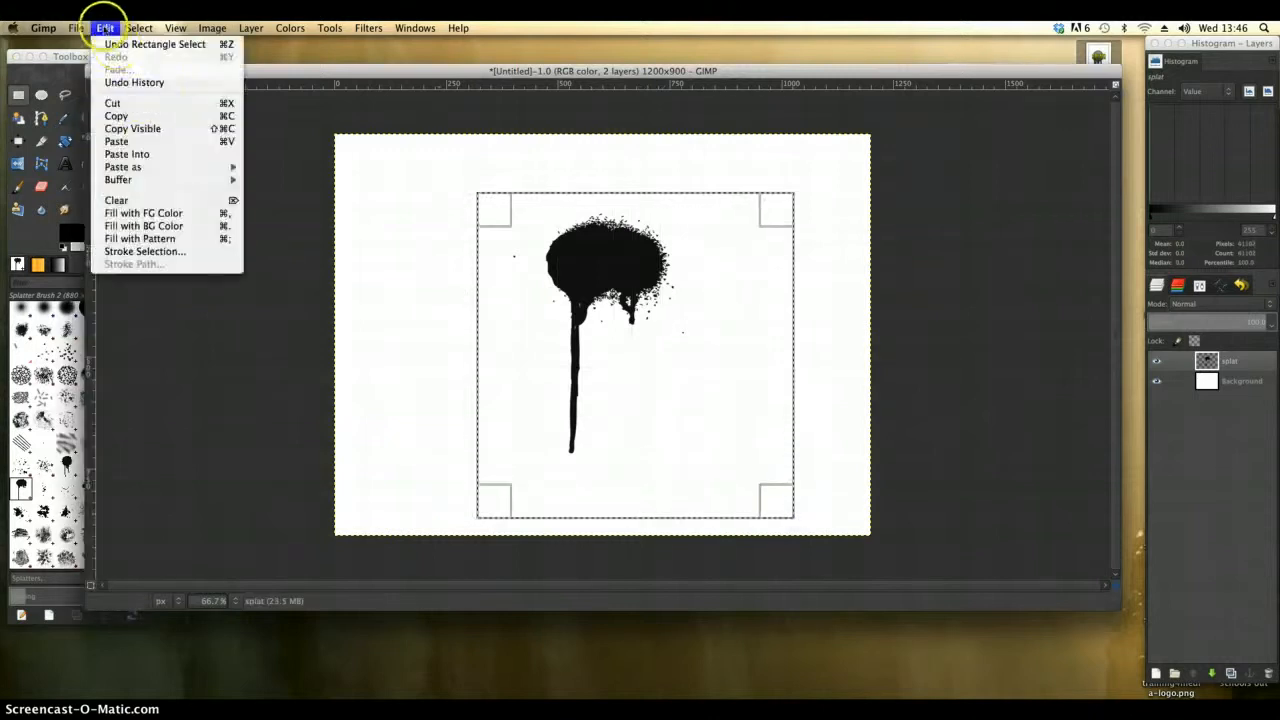
click(122, 114)
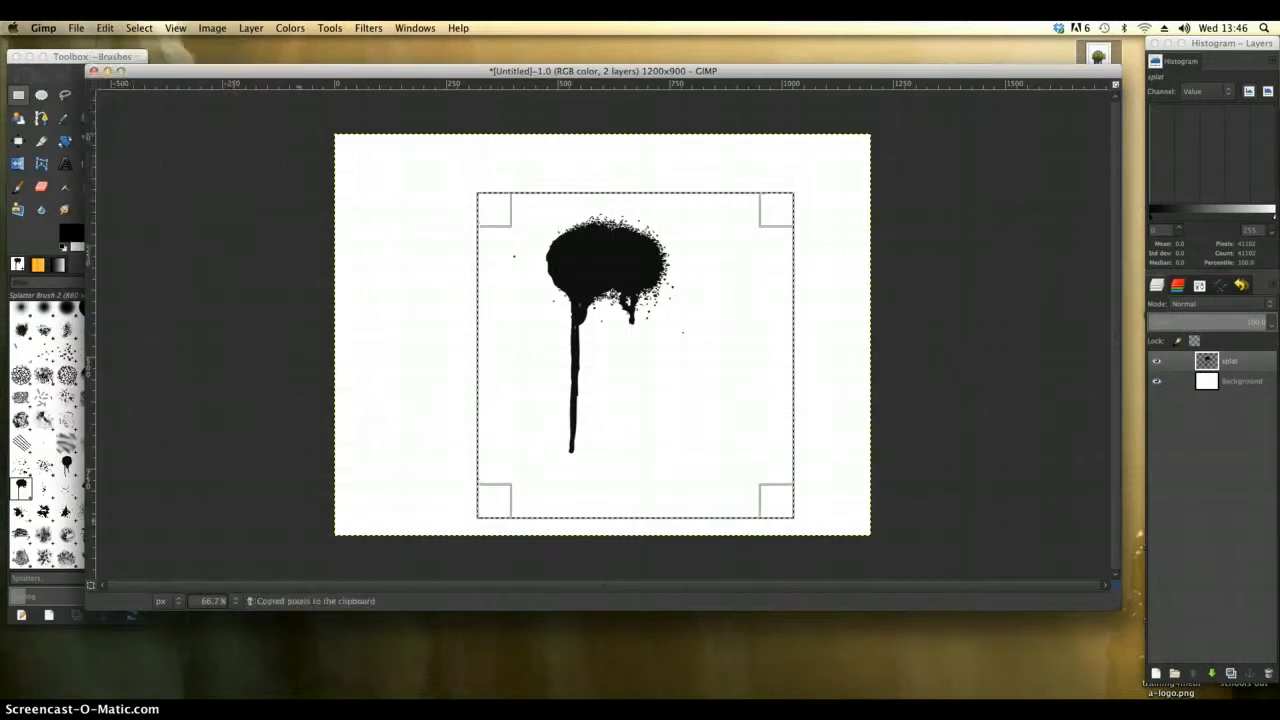
Step: Paste the copied splatter into the empty Inkscape document and move it down so the whole splat lies on the page
click(857, 692)
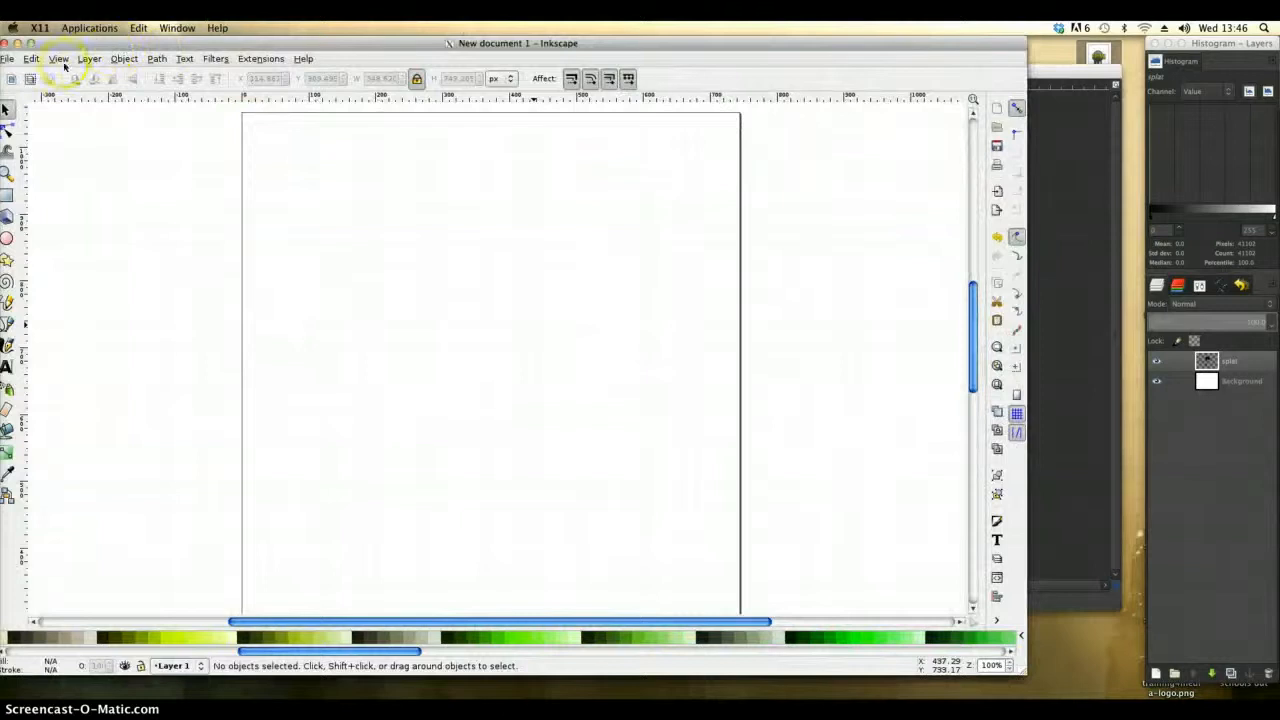
click(31, 58)
click(55, 157)
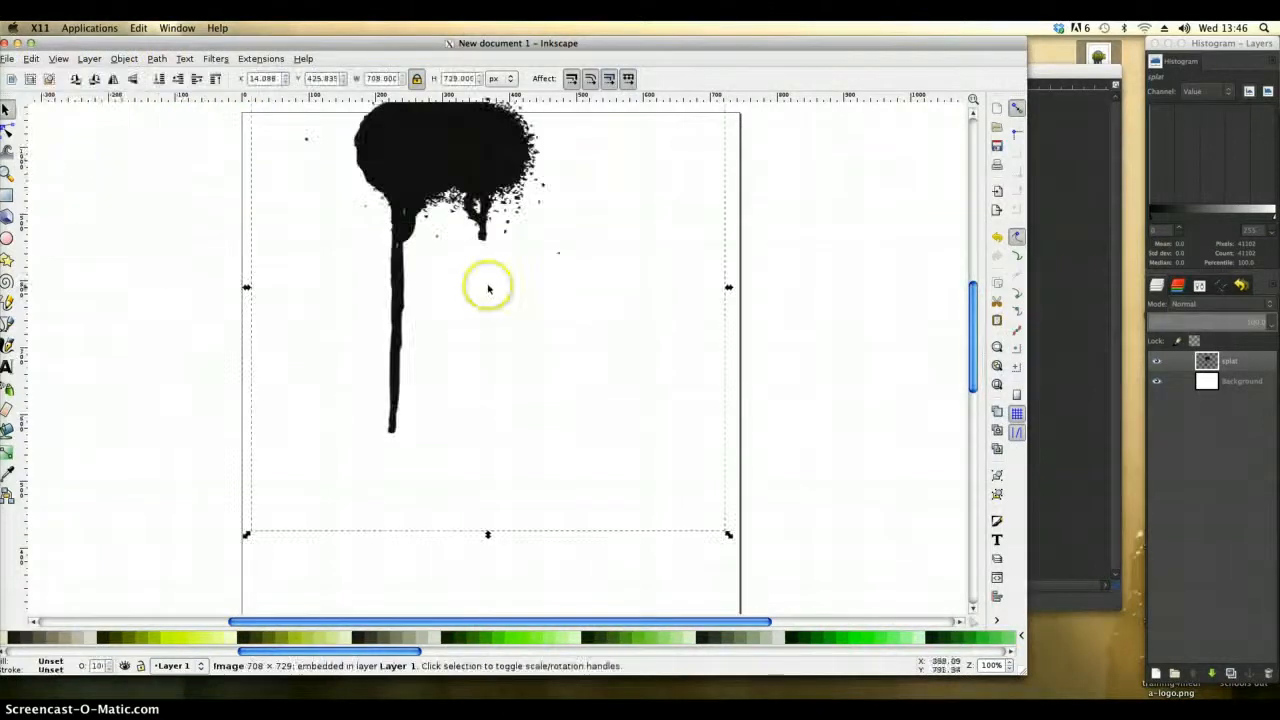
drag(423, 143, 425, 250)
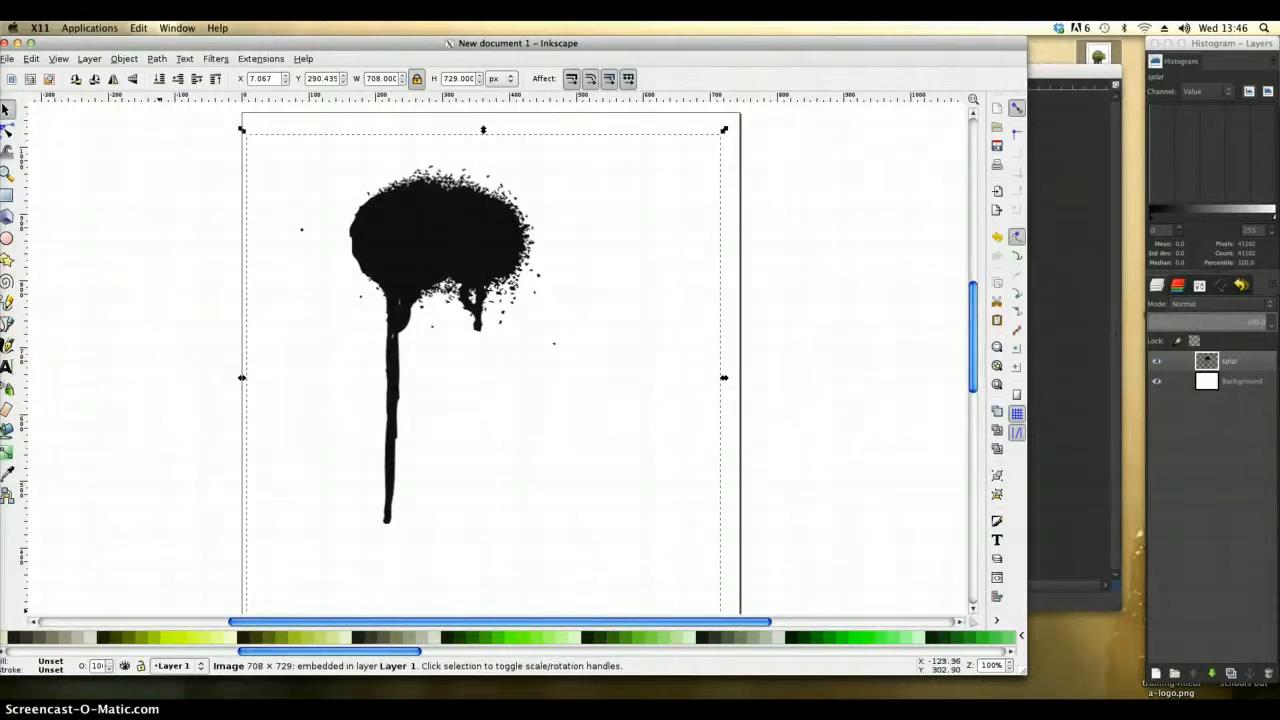
Step: Scale the pasted splatter image down to about 338 × 348 px and position it in the upper middle of the page
click(163, 637)
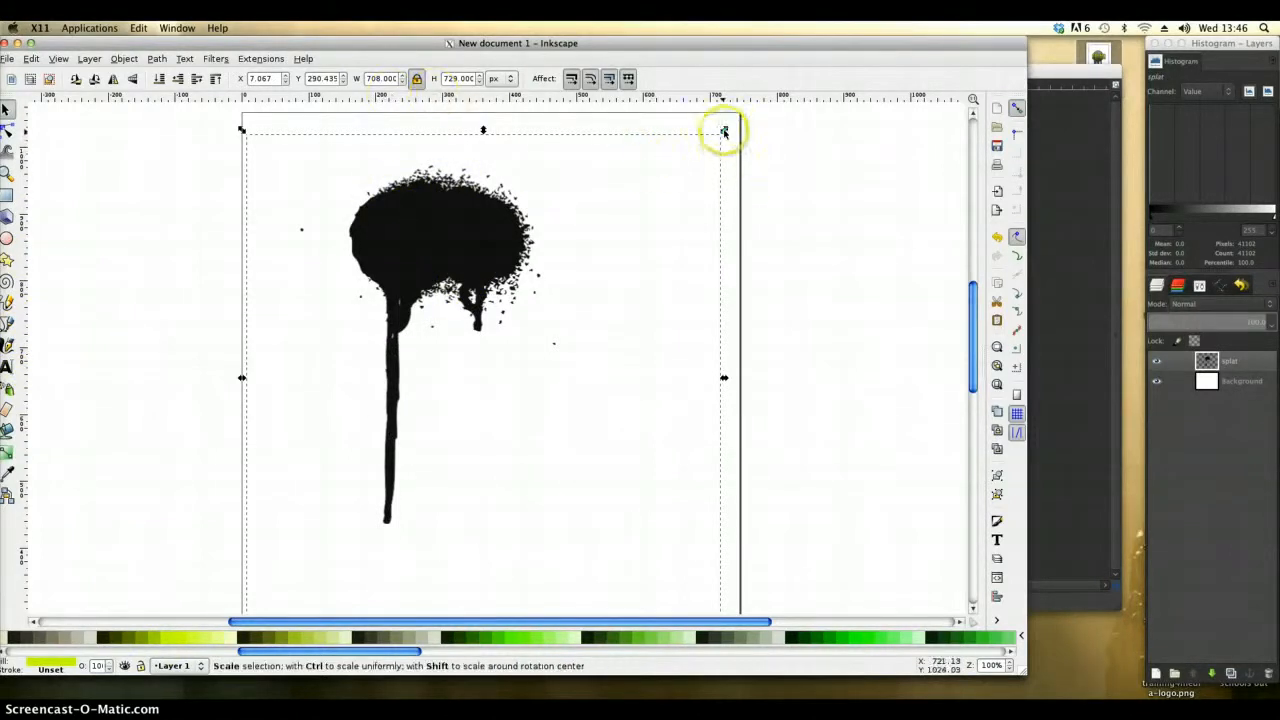
drag(724, 131, 454, 331)
drag(331, 457, 486, 214)
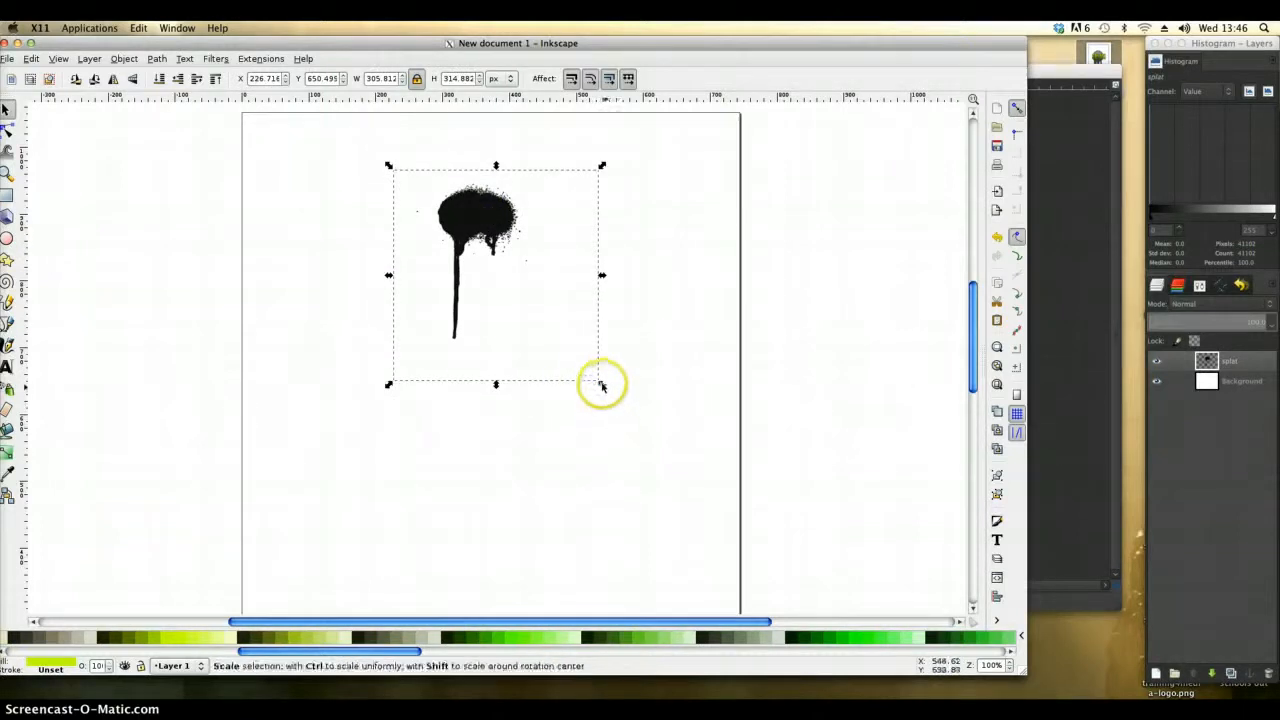
drag(601, 385, 622, 406)
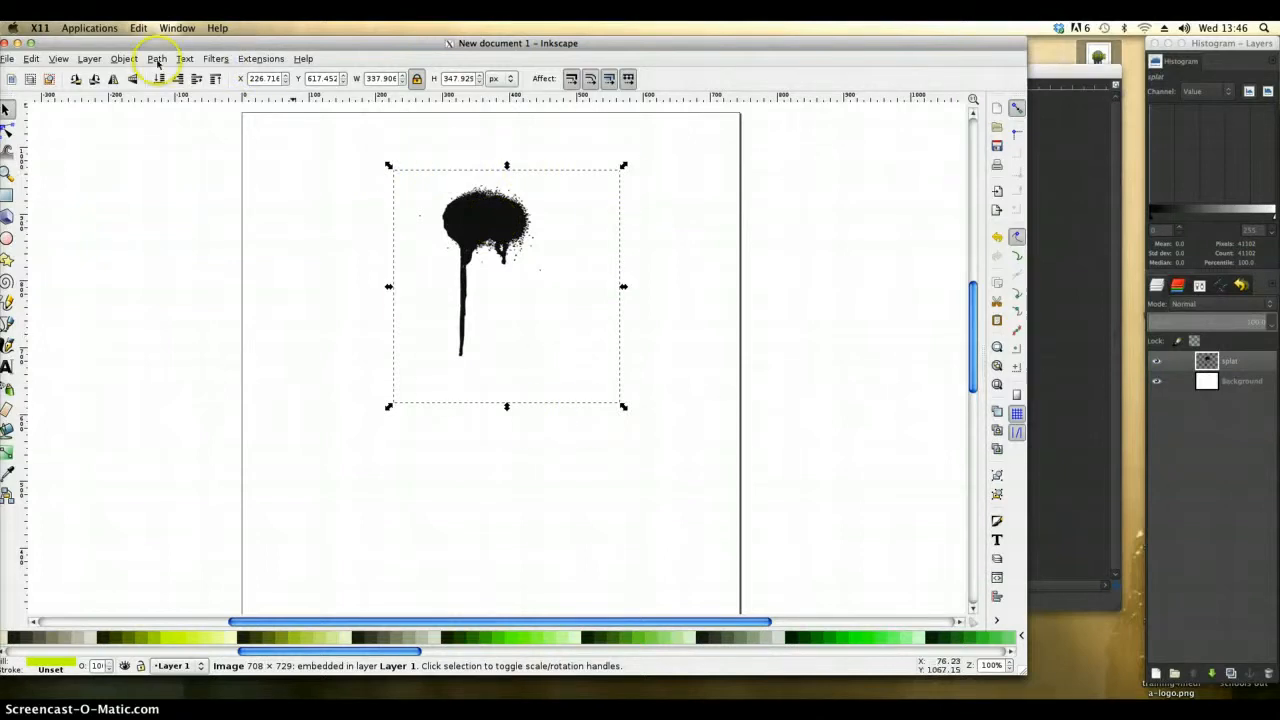
Step: Trace the splatter image into vector paths with Trace Bitmap using Grays with 8 scans, smooth and stacked, and close the dialog
click(158, 61)
click(190, 106)
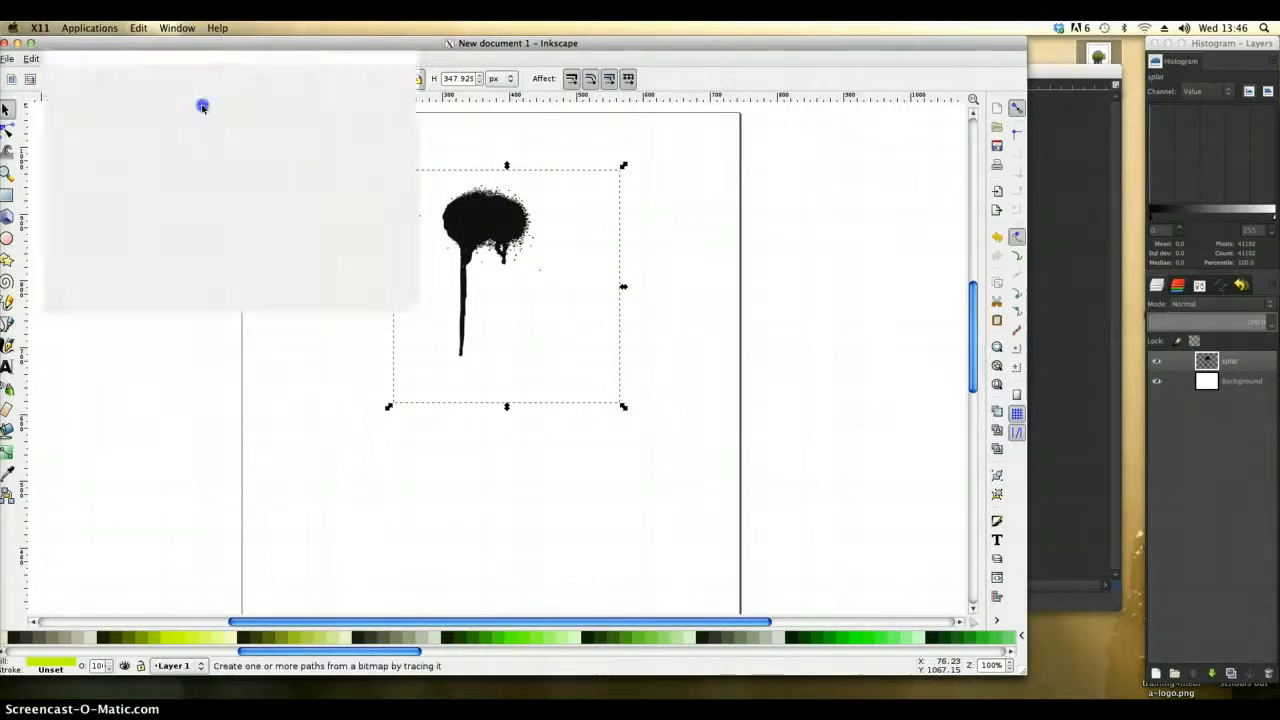
mouse_move(243, 36)
mouse_down()
mouse_move(646, 97)
mouse_move(800, 73)
mouse_up()
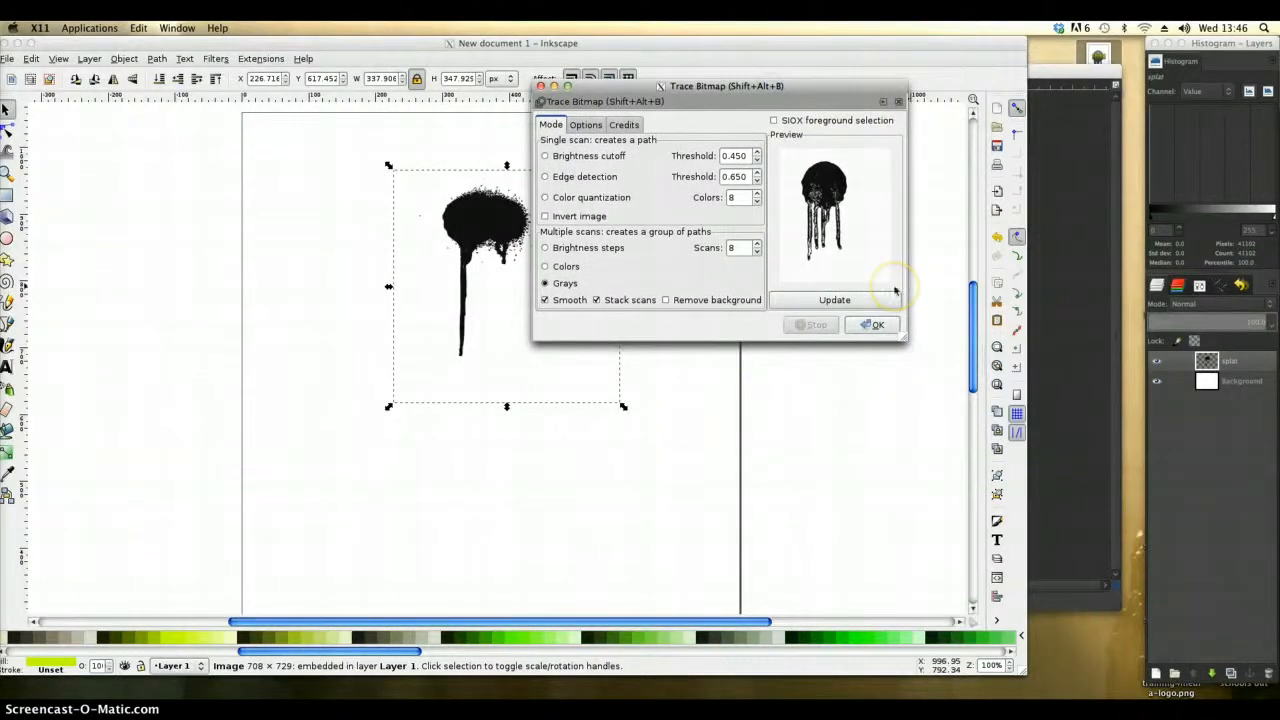
click(545, 266)
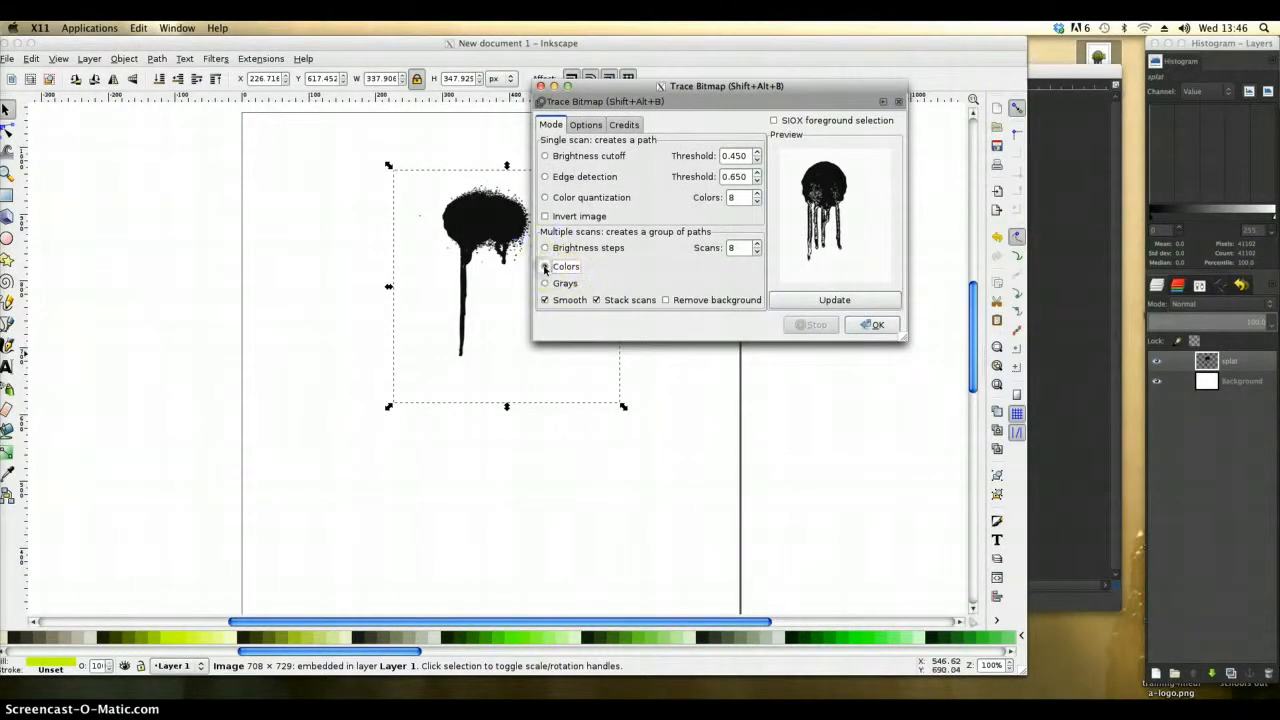
click(545, 283)
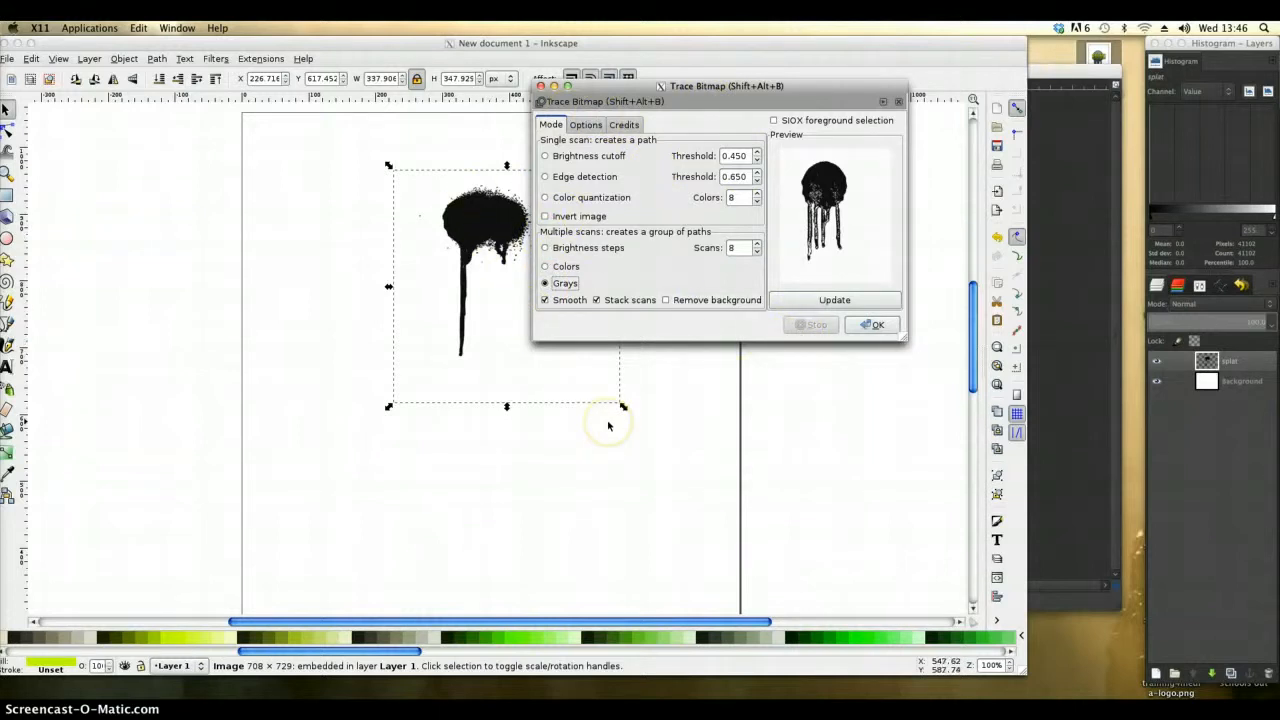
click(828, 304)
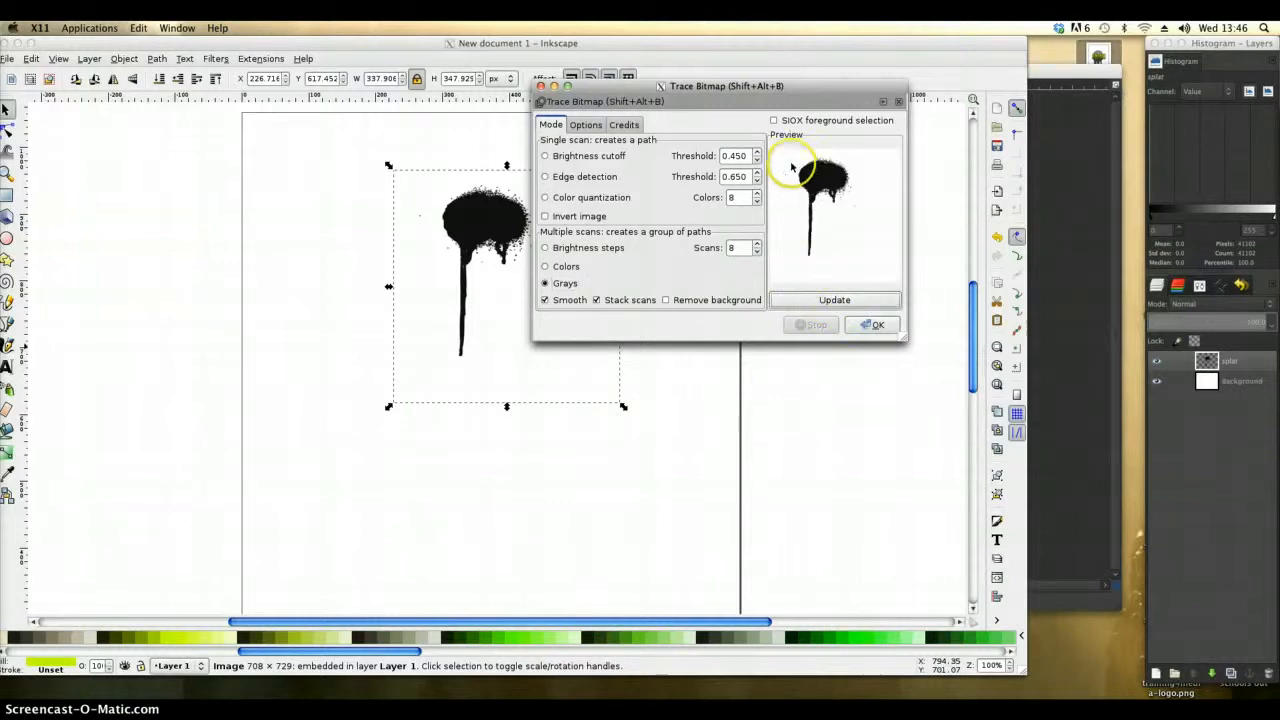
click(870, 326)
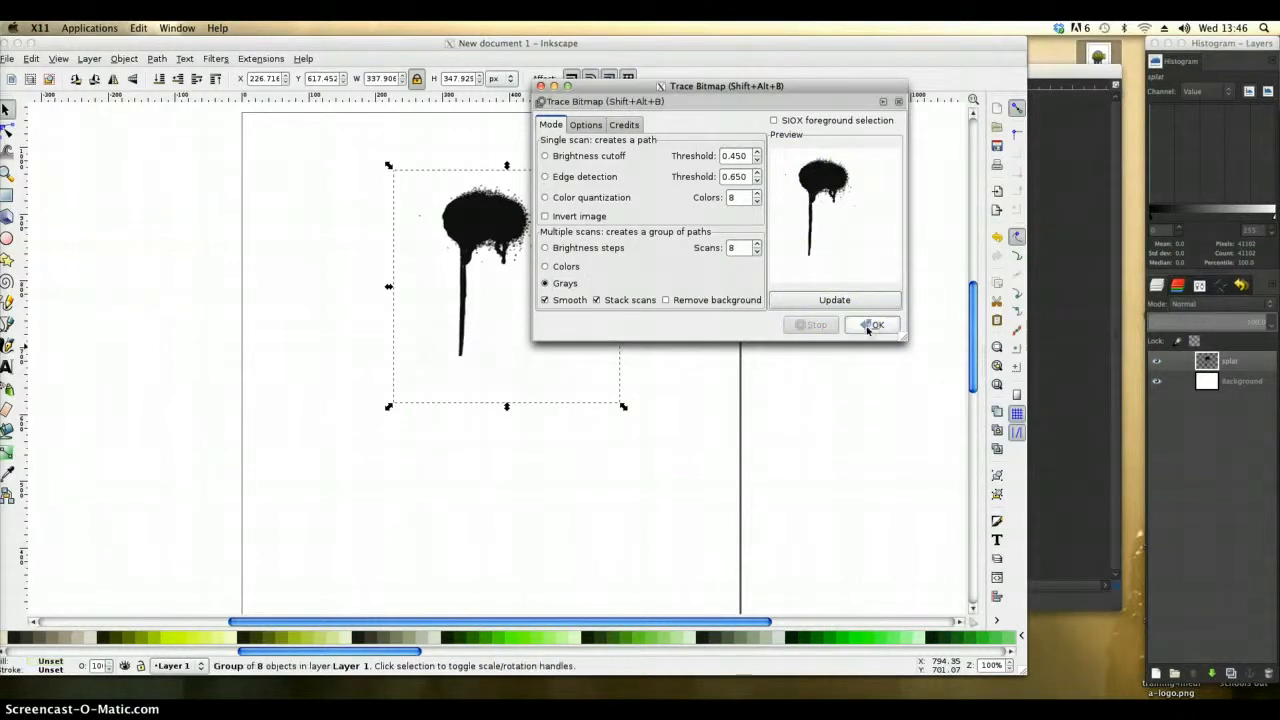
click(456, 240)
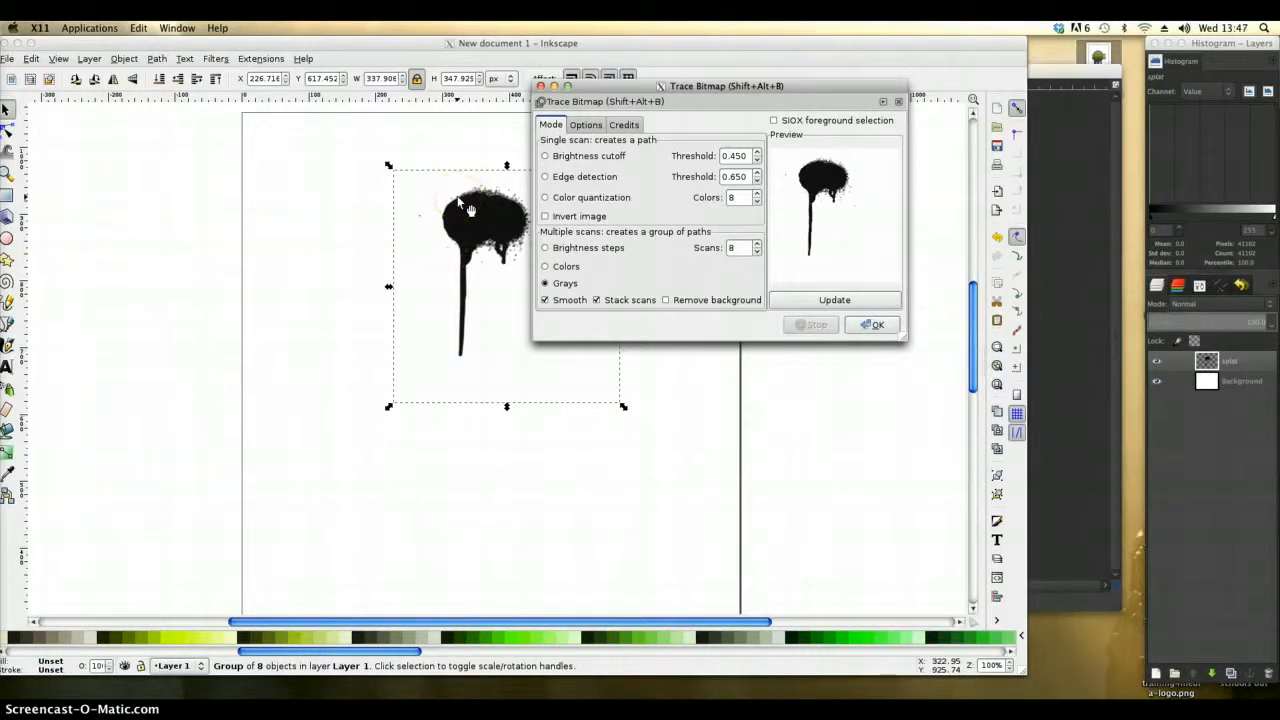
click(541, 88)
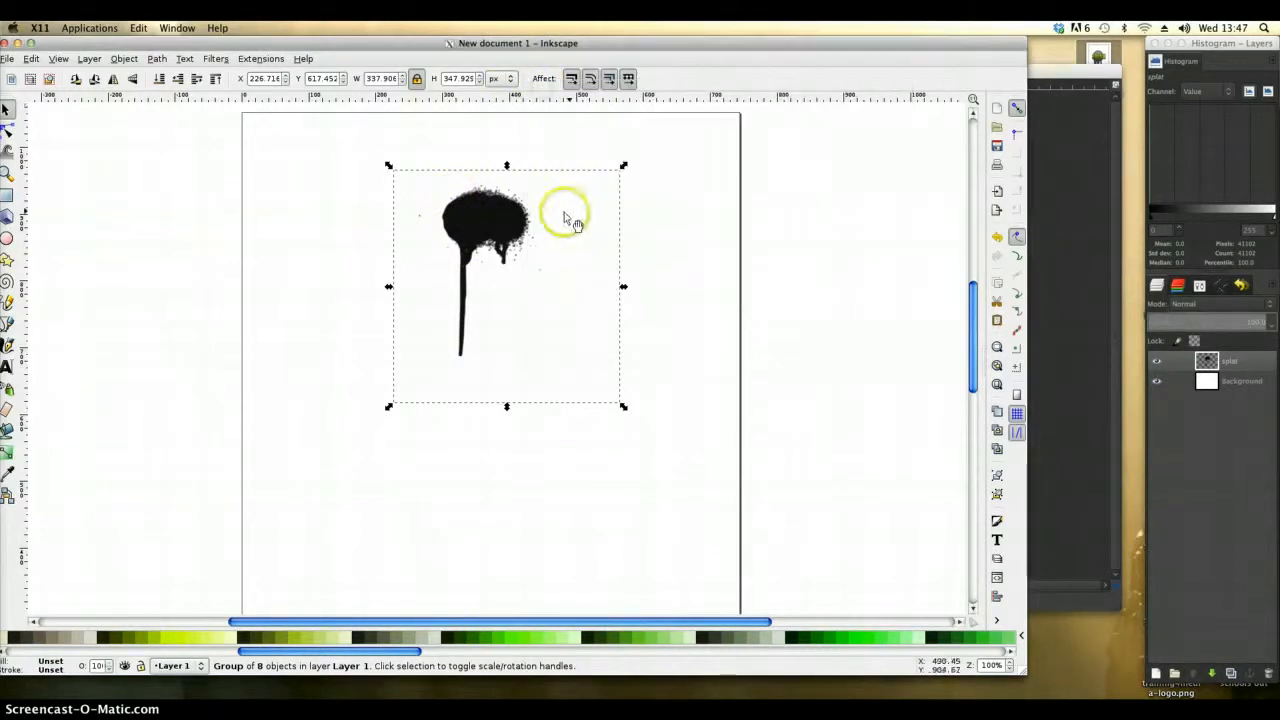
Step: Move the traced group aside, delete the original bitmap, and bring the traced group back to the upper middle of the page
mouse_move(500, 207)
mouse_down()
mouse_move(640, 276)
mouse_move(712, 205)
mouse_up()
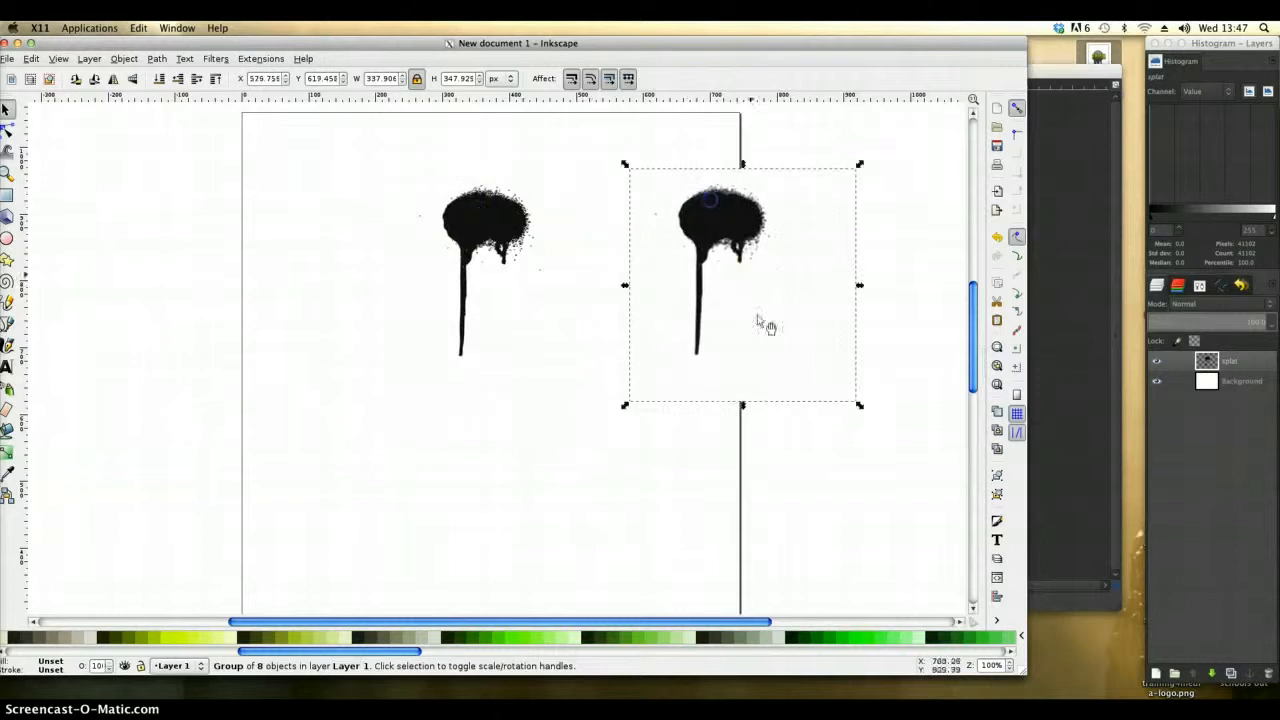
click(480, 215)
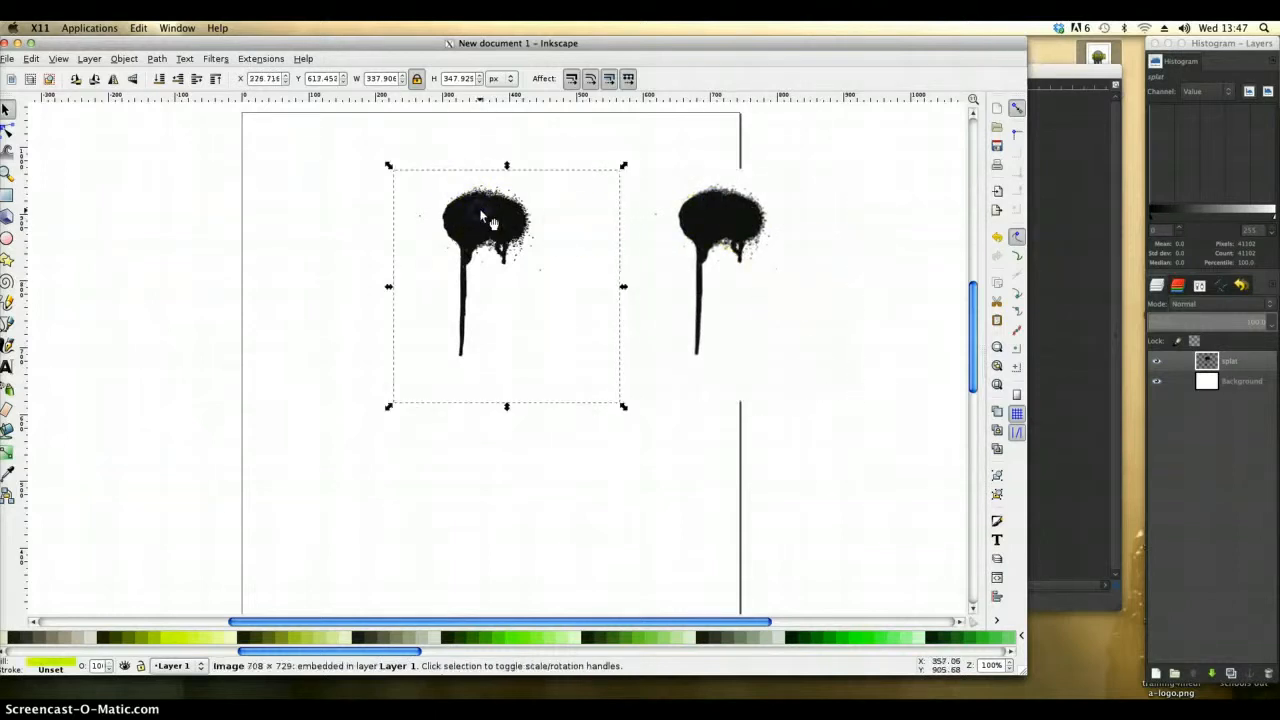
key(Delete)
drag(716, 218, 463, 230)
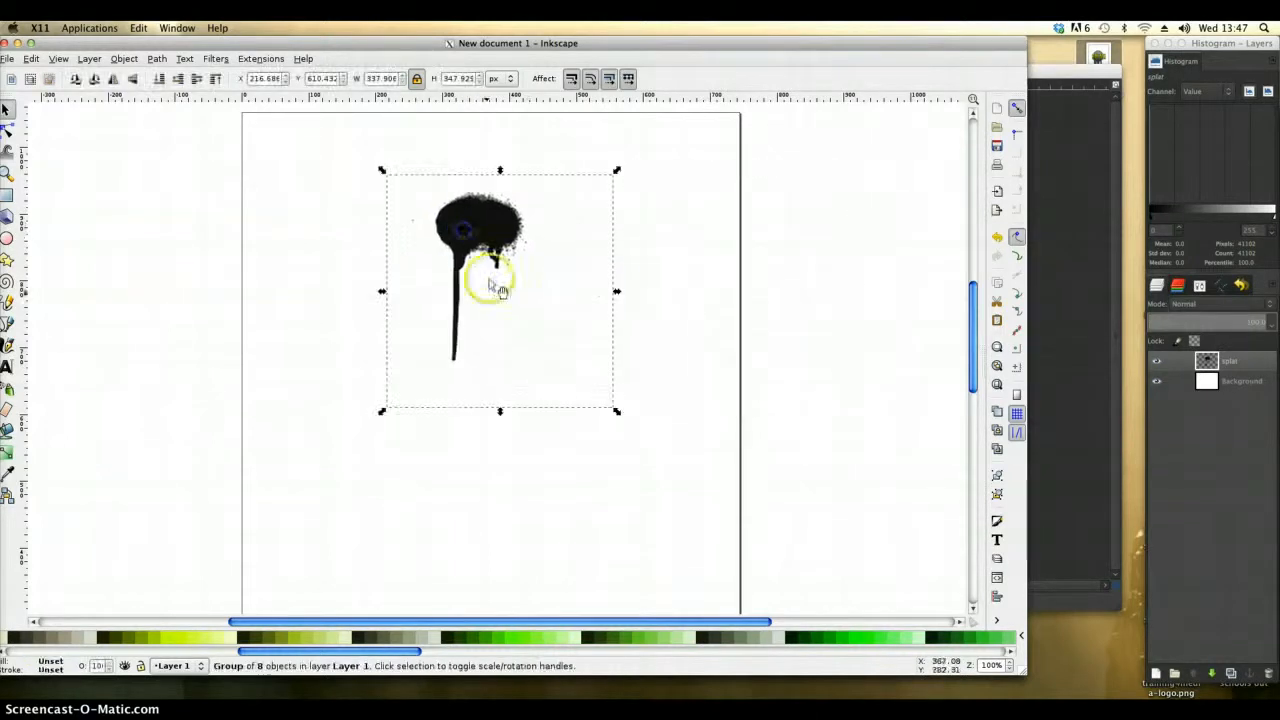
Step: Ungroup the traced splatter and delete its rectangular background path
right_click(487, 207)
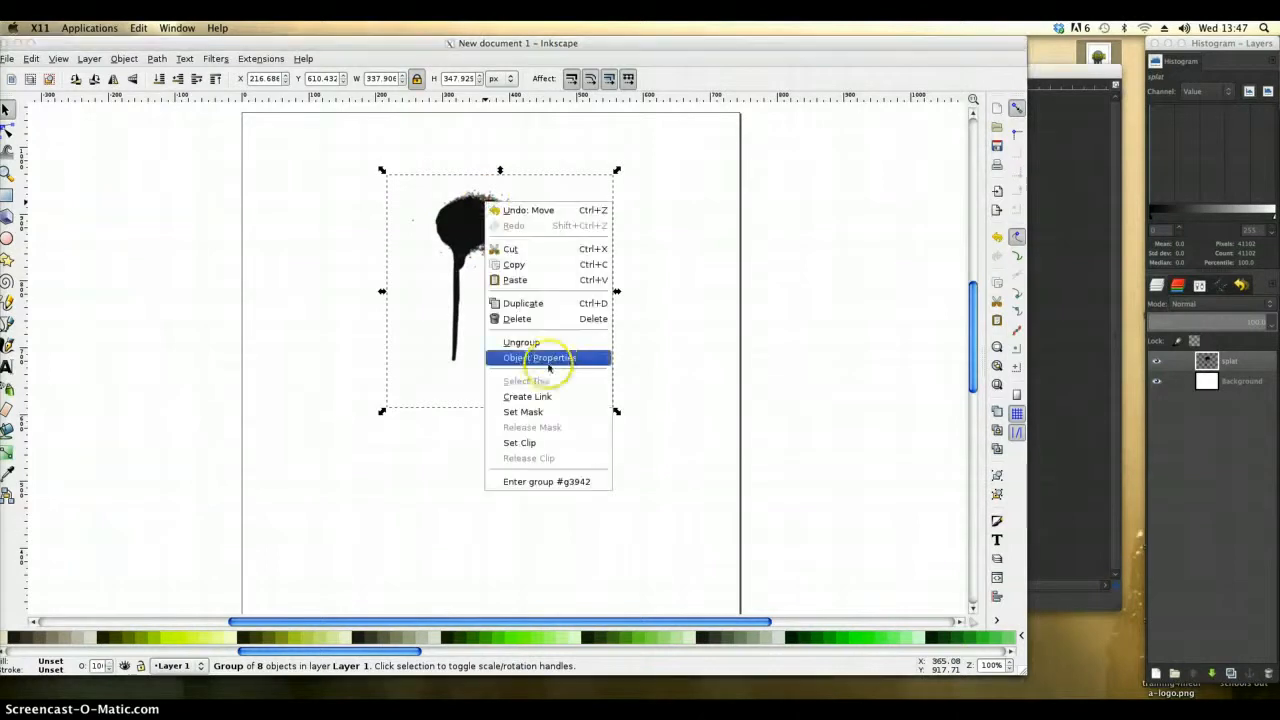
click(543, 344)
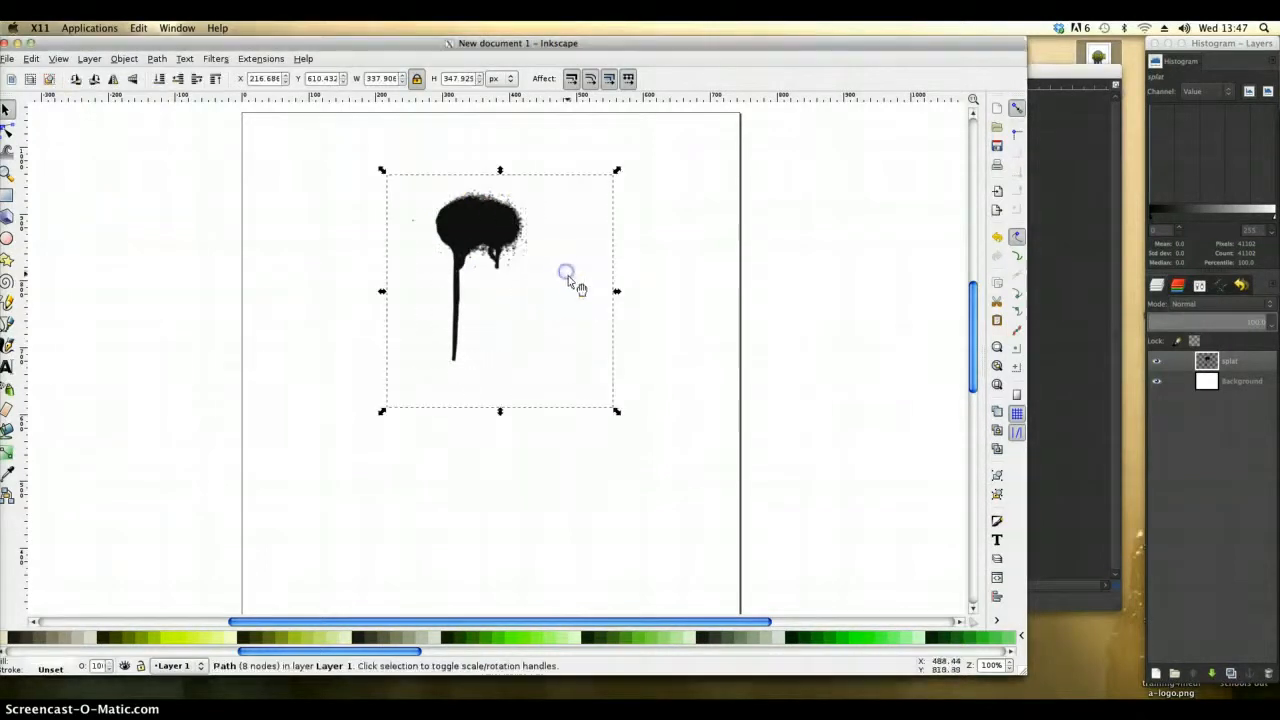
key(Delete)
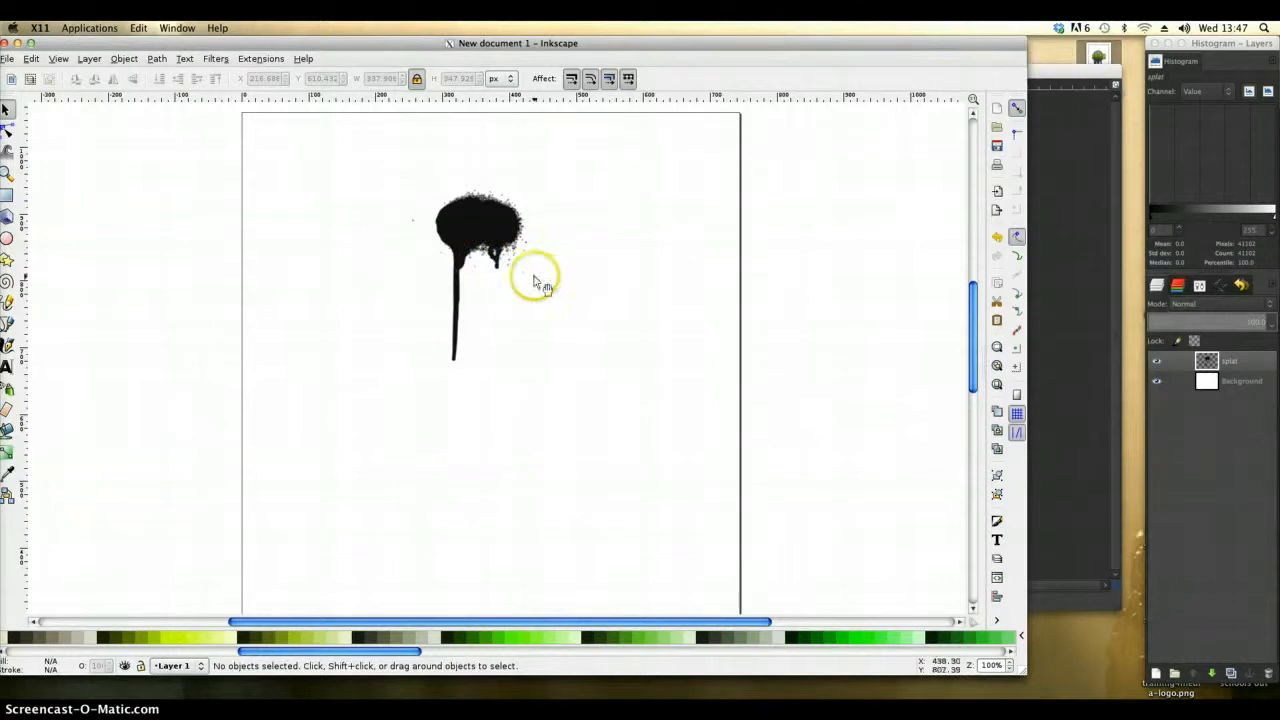
click(535, 276)
click(589, 310)
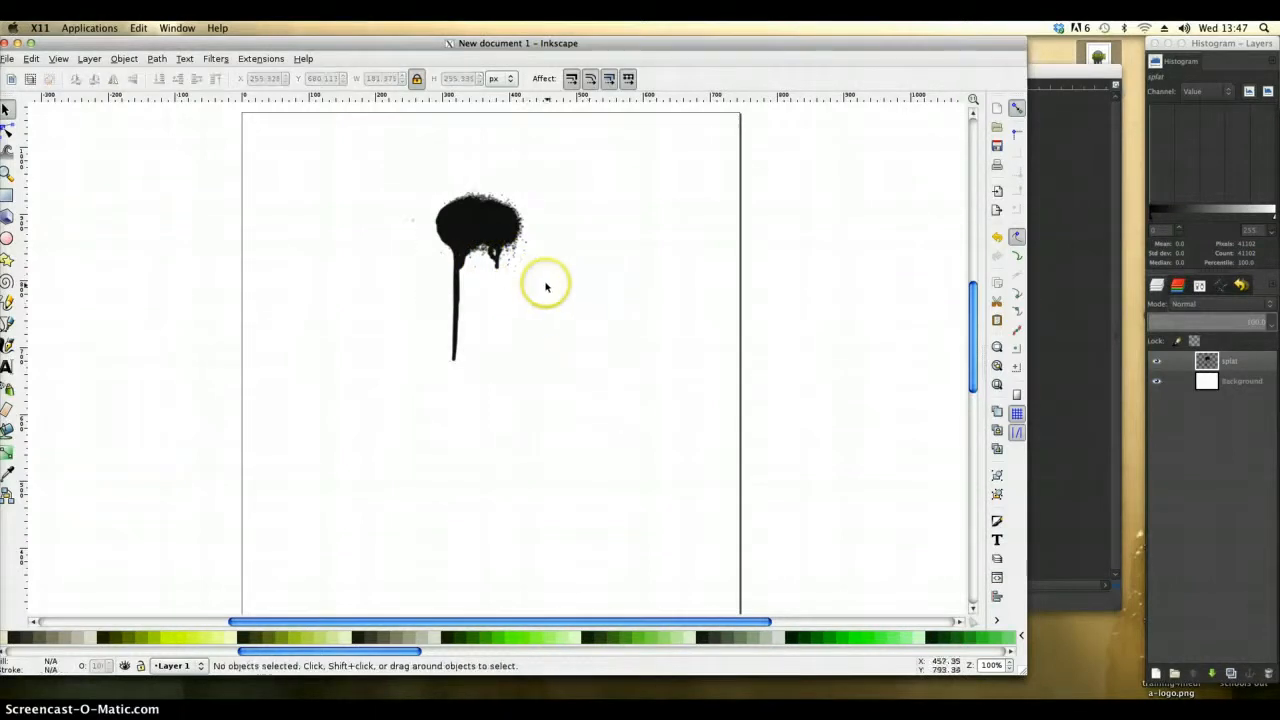
Step: Pull the stacked traced splat paths apart across the canvas so each grey shade stands separately
drag(474, 222, 680, 223)
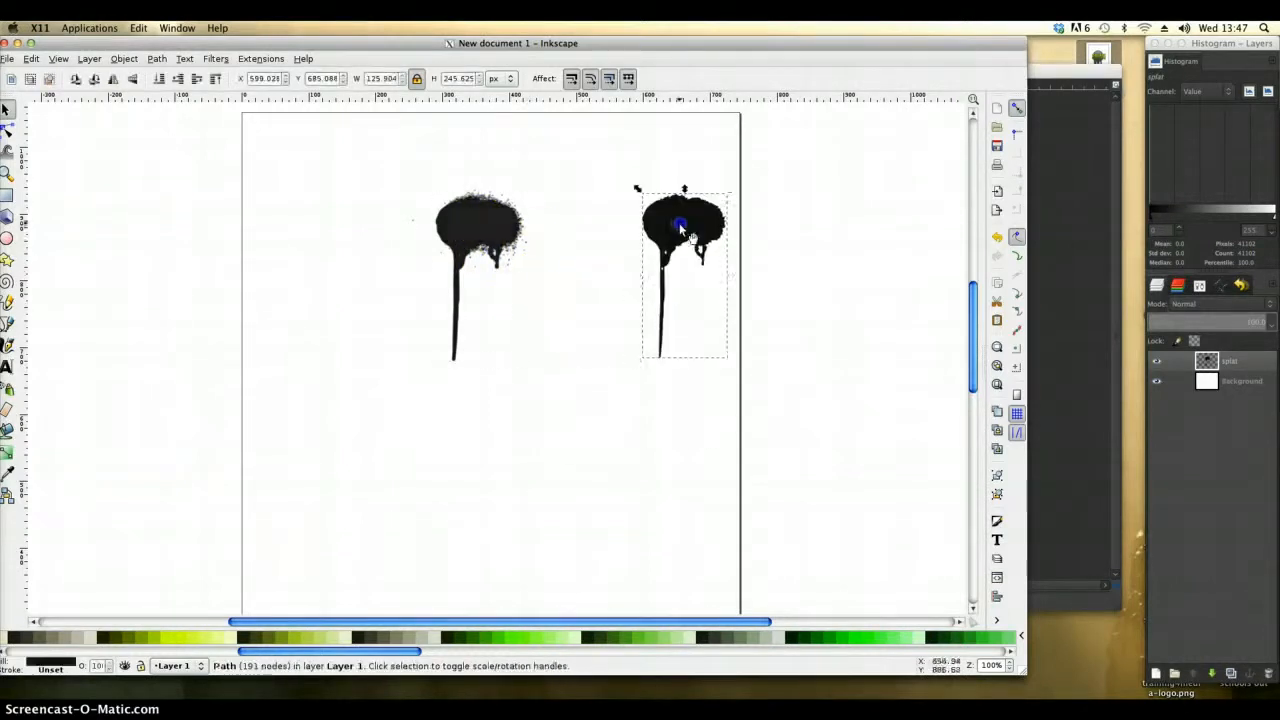
drag(486, 220, 205, 192)
drag(480, 218, 582, 448)
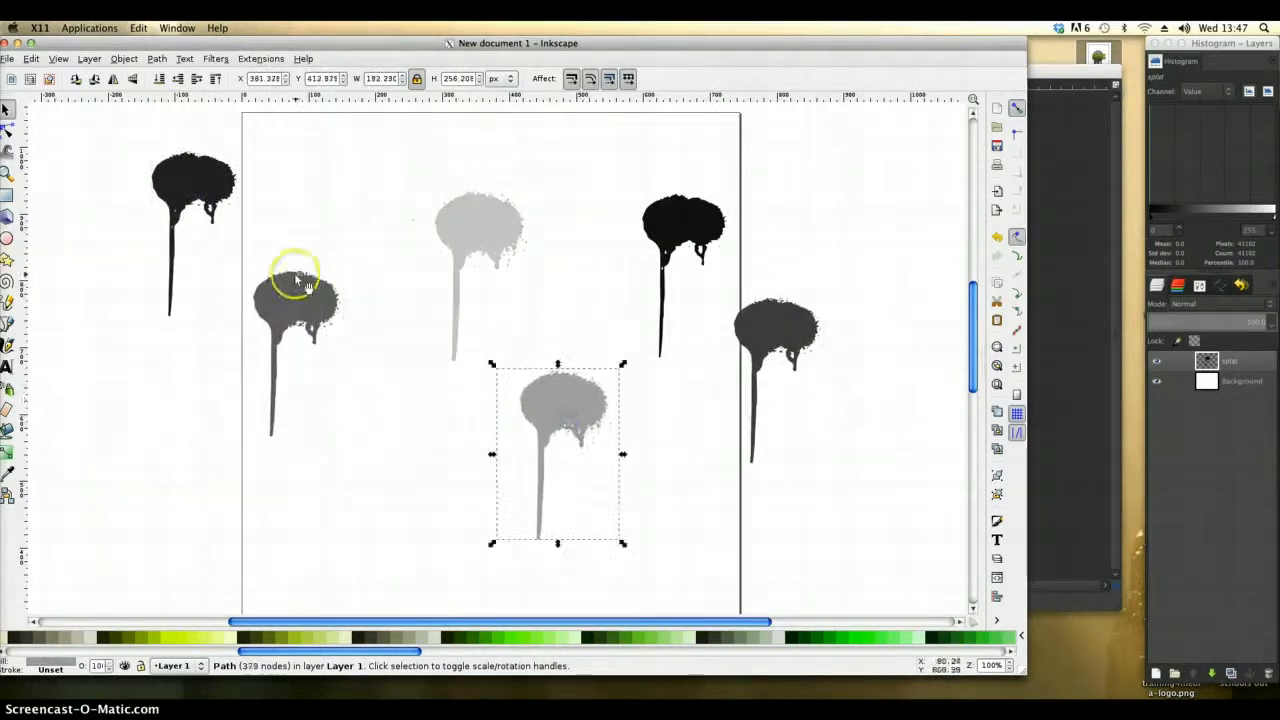
Step: Delete all the traced splat paths except the medium-grey one, and move that one to the upper middle of the page
drag(298, 285, 376, 211)
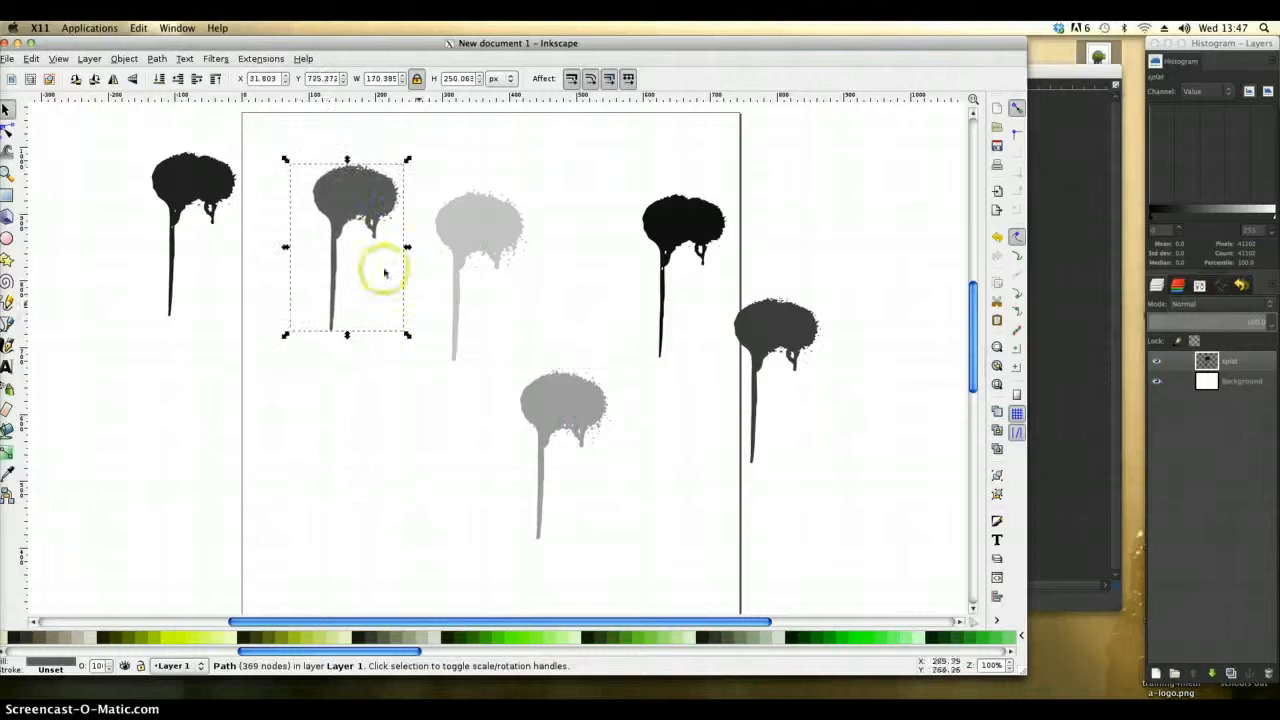
key(Delete)
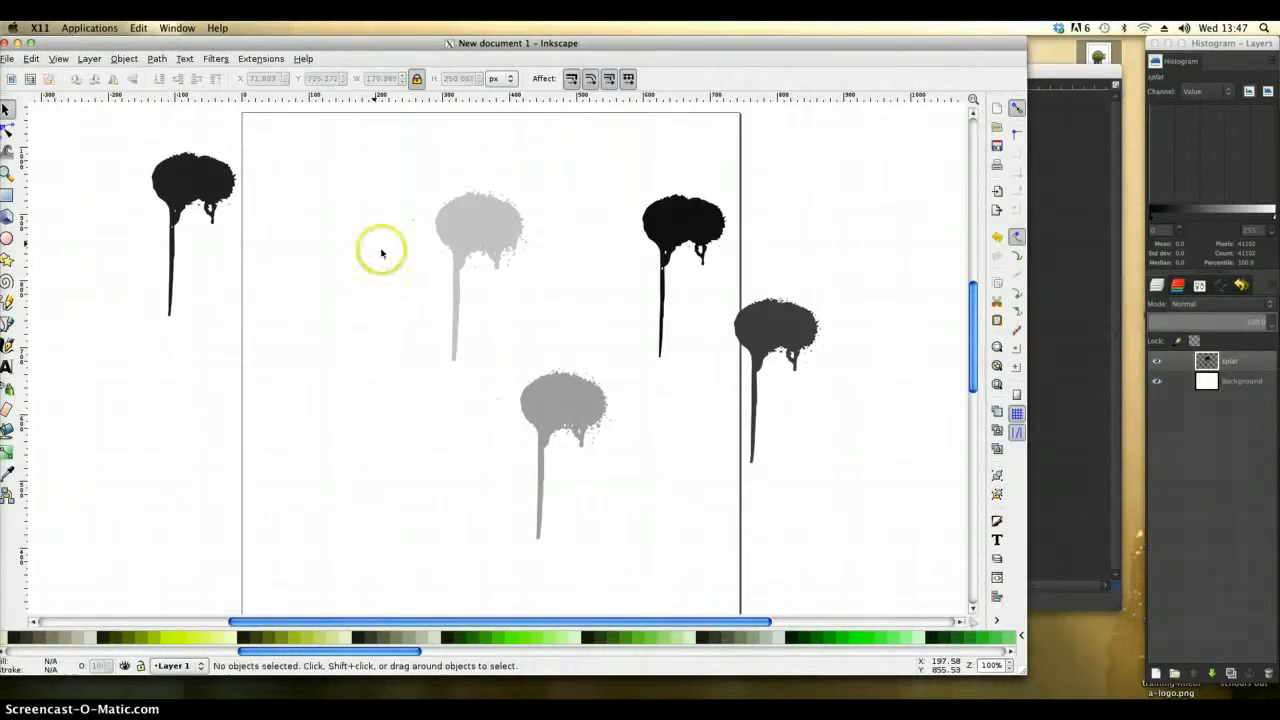
click(189, 180)
key(Delete)
click(667, 216)
key(Delete)
click(771, 328)
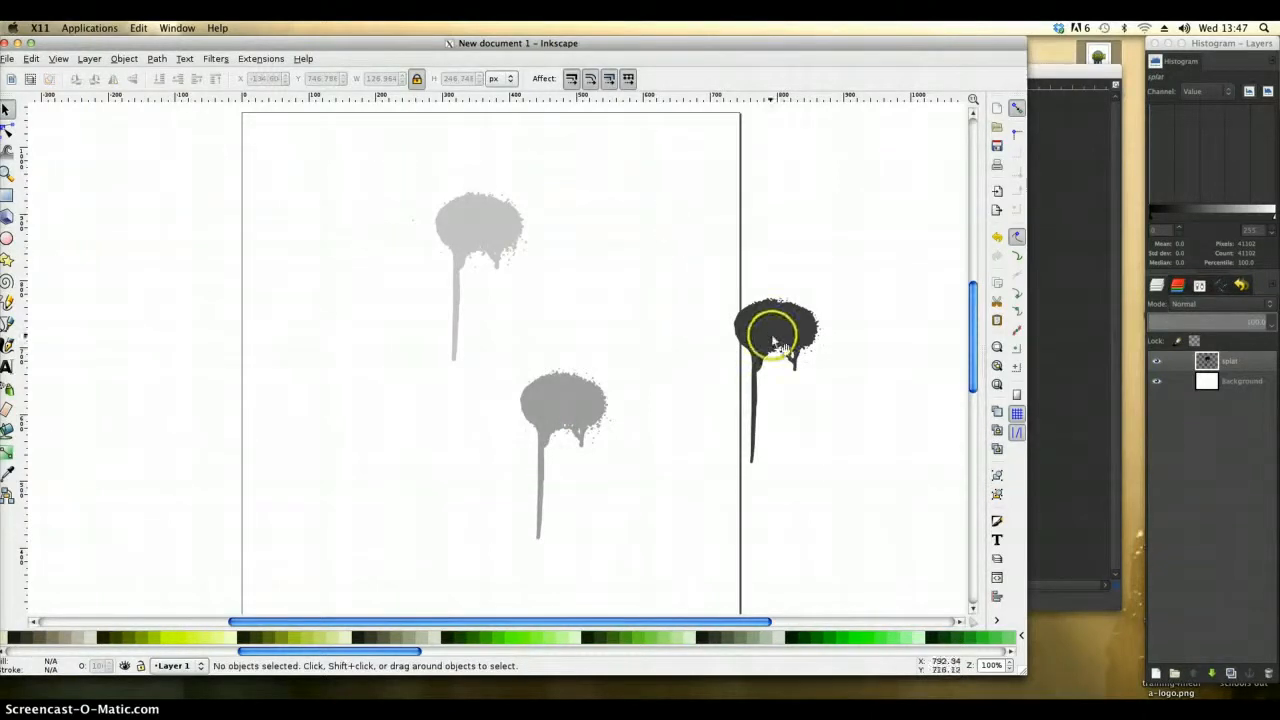
key(Delete)
click(457, 200)
key(Delete)
click(528, 371)
drag(485, 280, 471, 214)
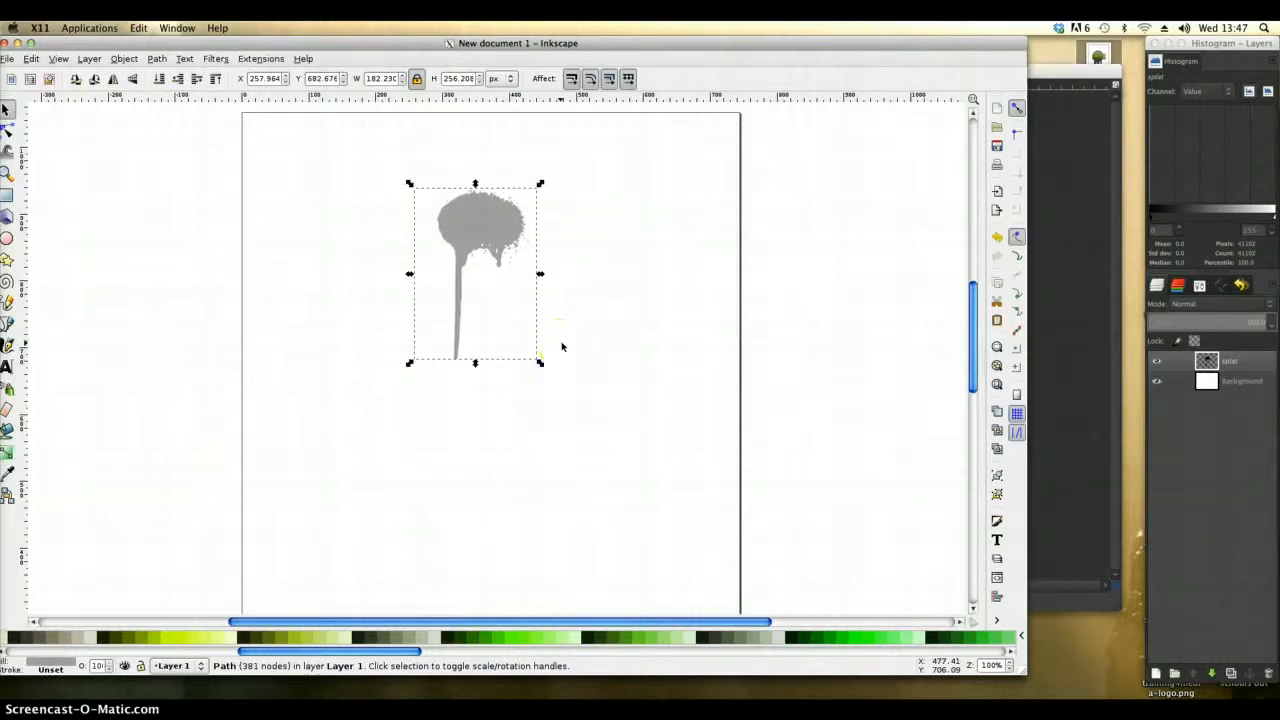
Step: Try several green fills on the remaining splat and finish with a near-black fill
click(600, 642)
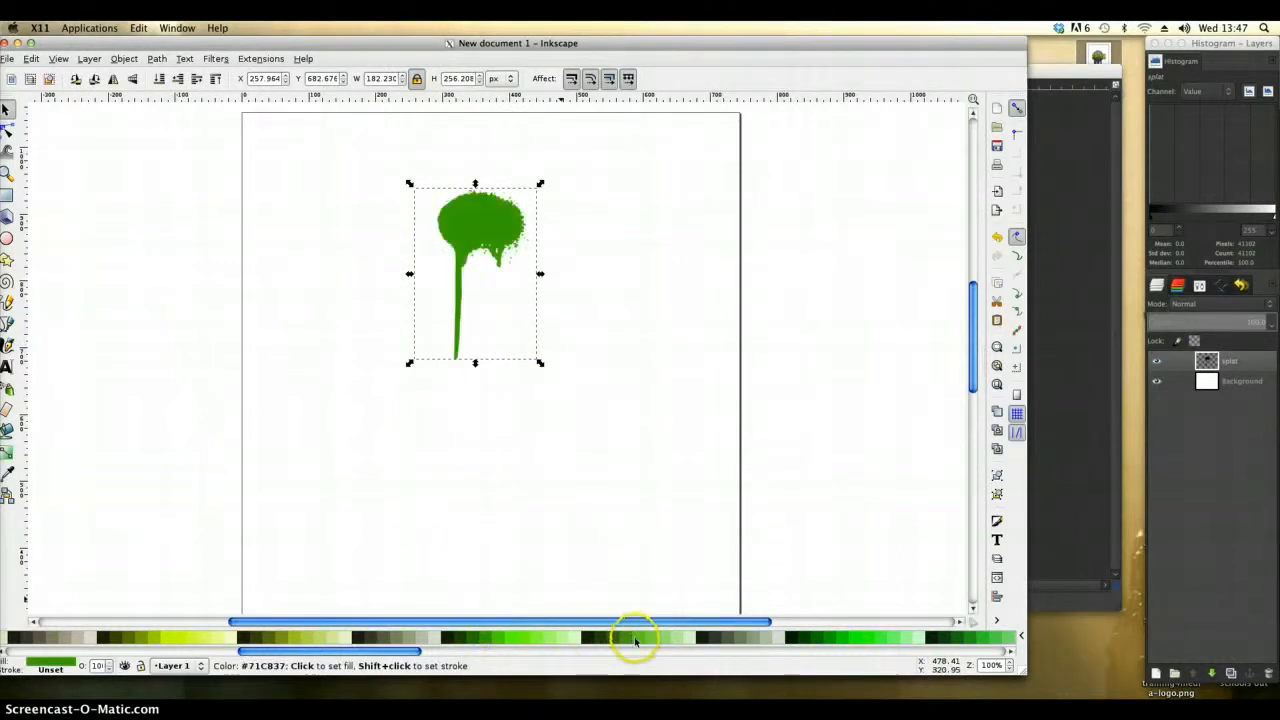
click(637, 638)
click(868, 638)
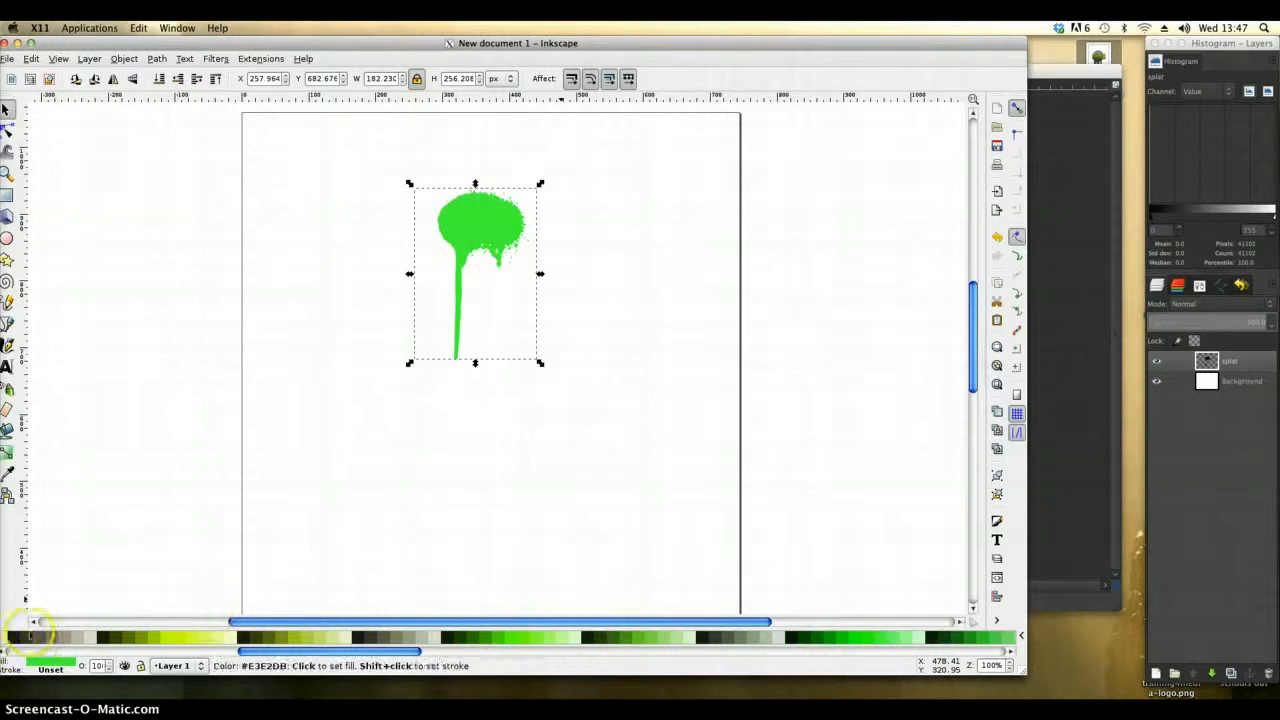
click(10, 637)
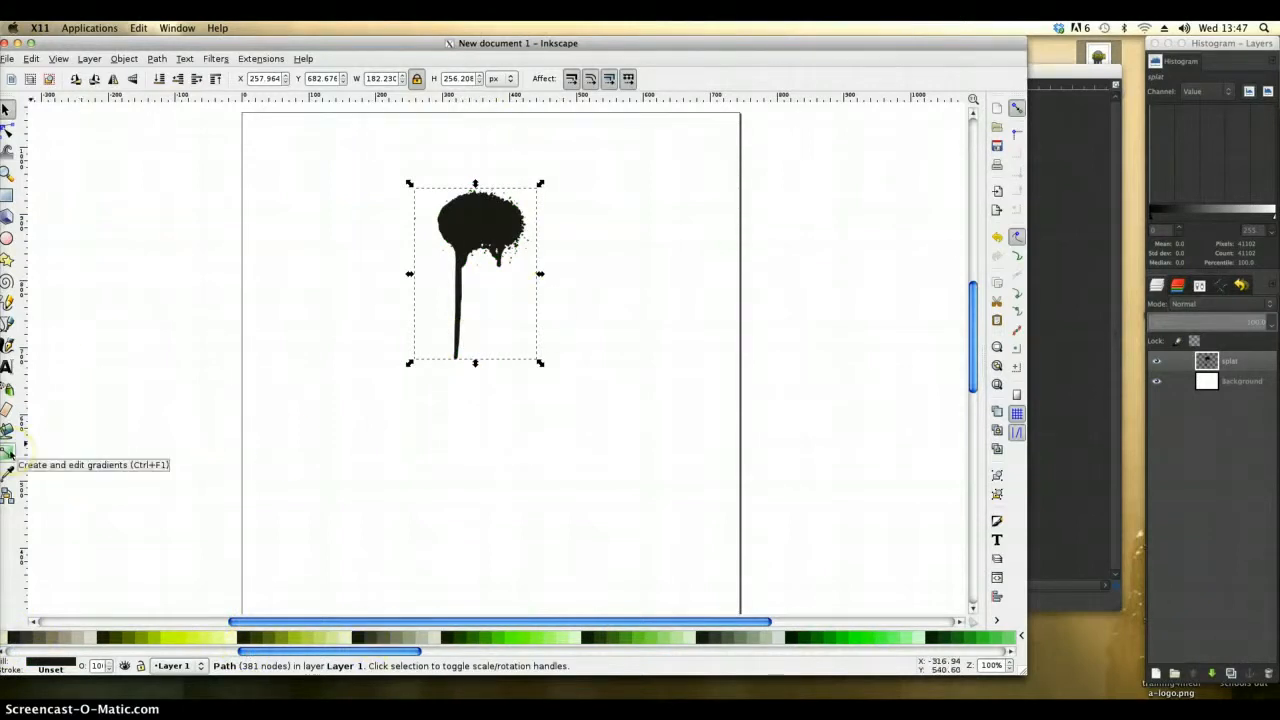
Step: Apply a vertical linear gradient to the splat from just above it to the drip's bottom, with an opaque very dark end colour
click(8, 452)
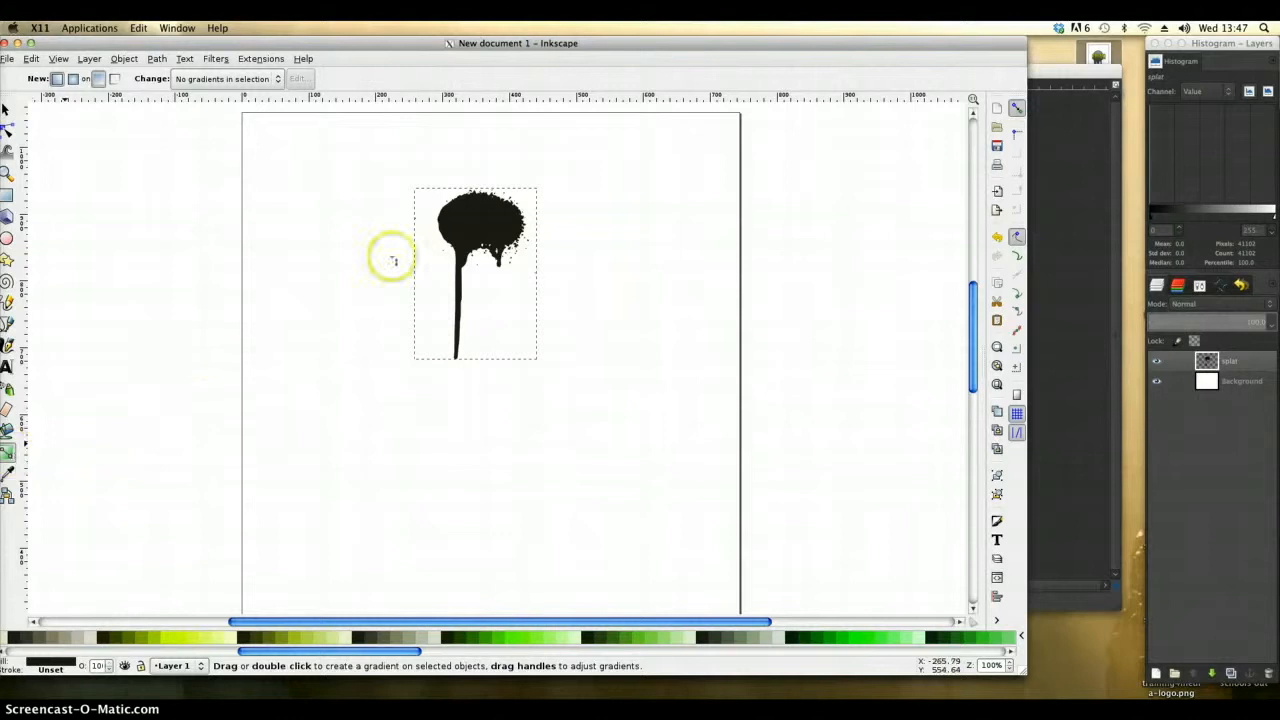
click(480, 158)
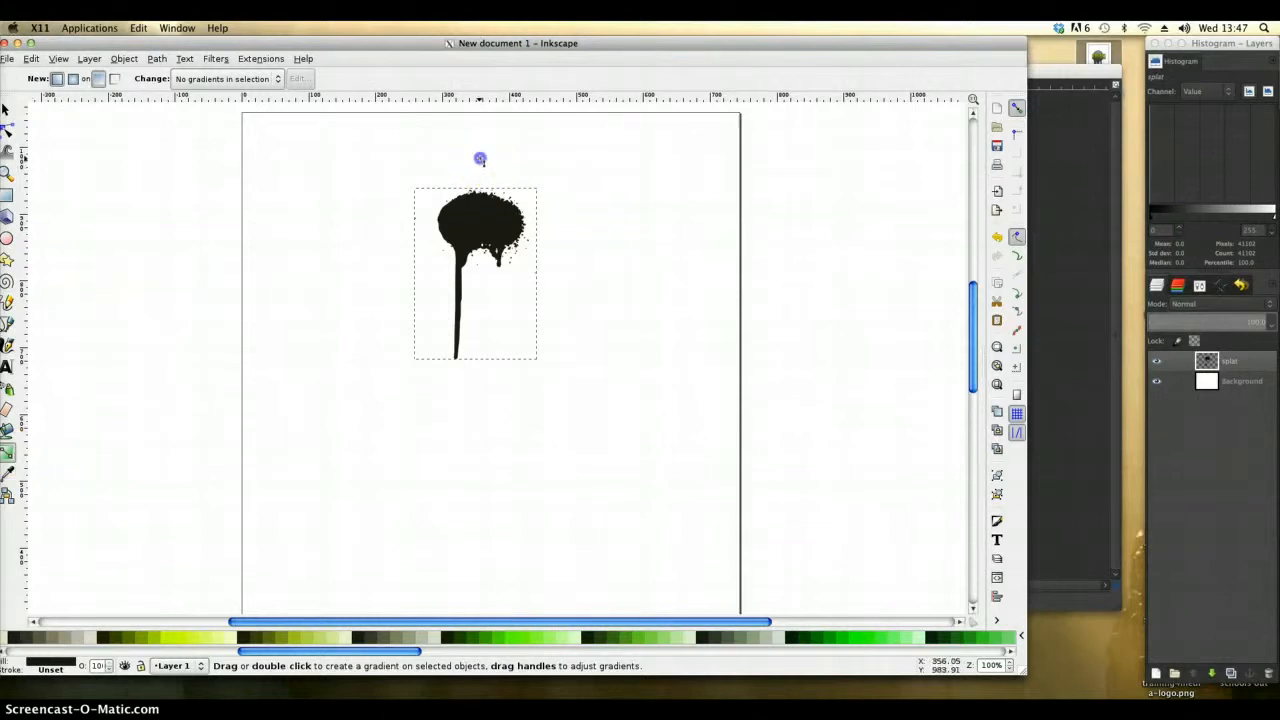
mouse_move(480, 158)
mouse_down()
mouse_move(491, 360)
mouse_move(480, 359)
mouse_up()
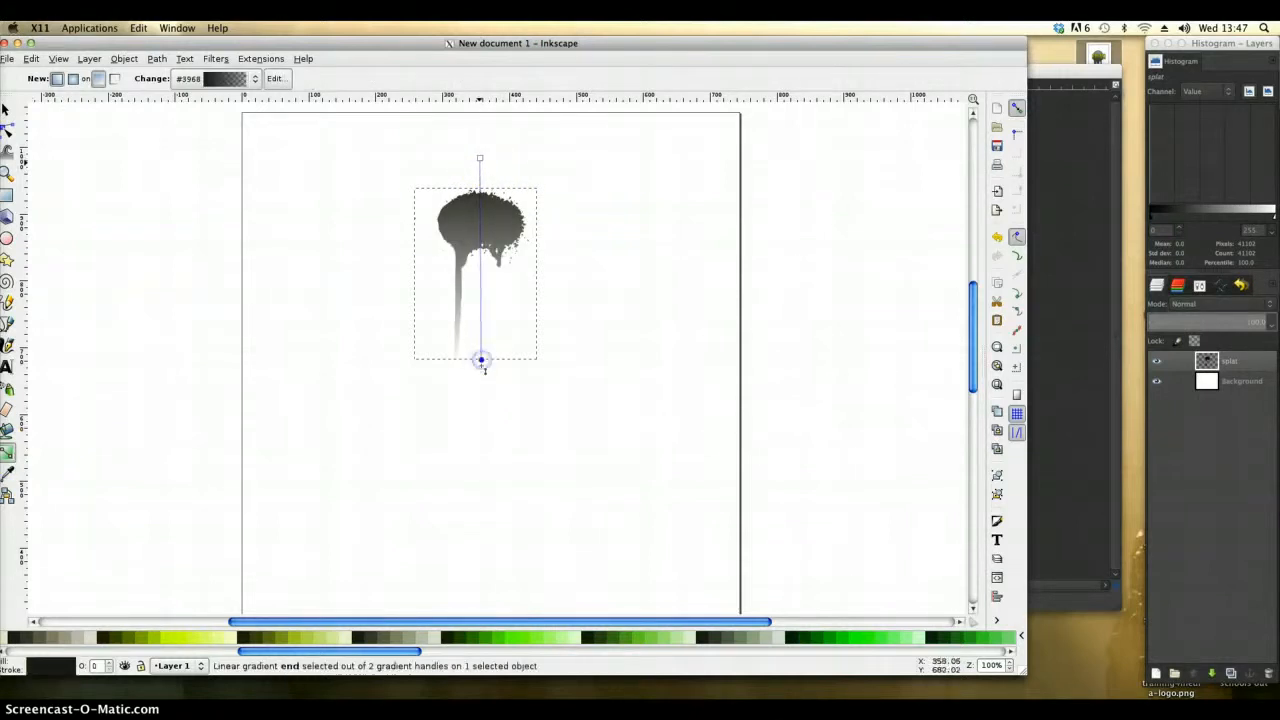
click(104, 641)
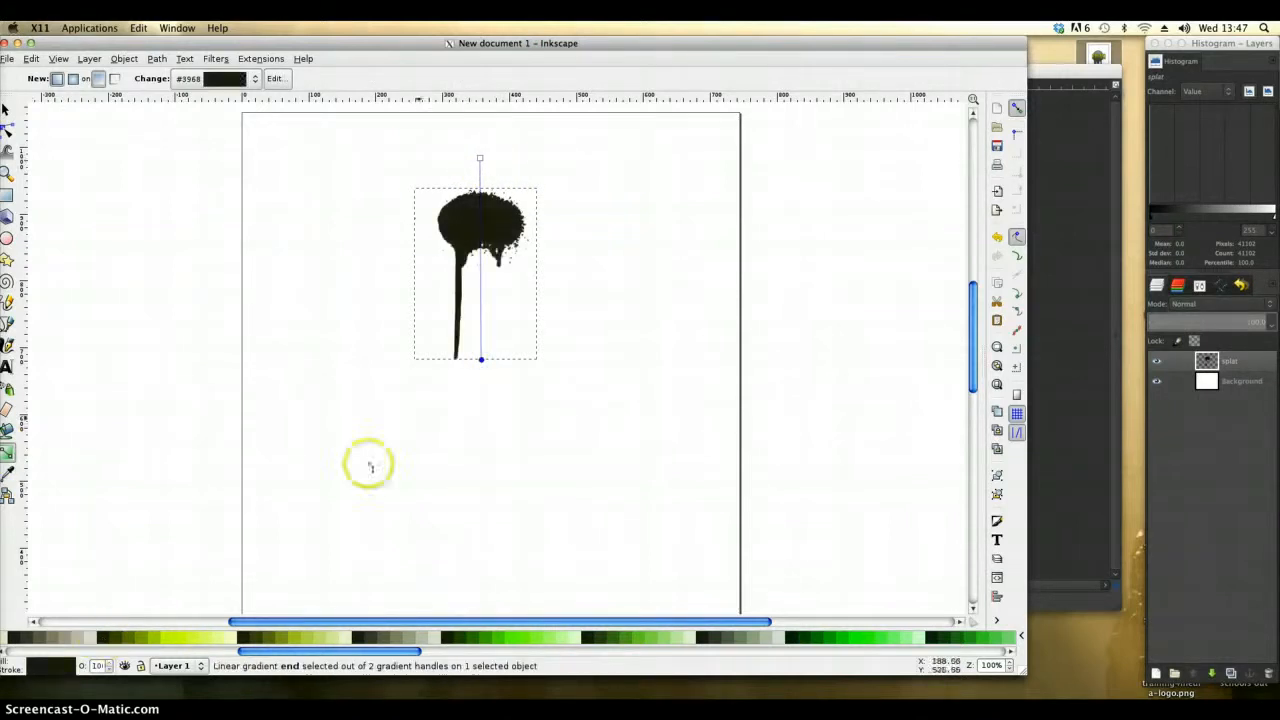
drag(480, 158, 483, 177)
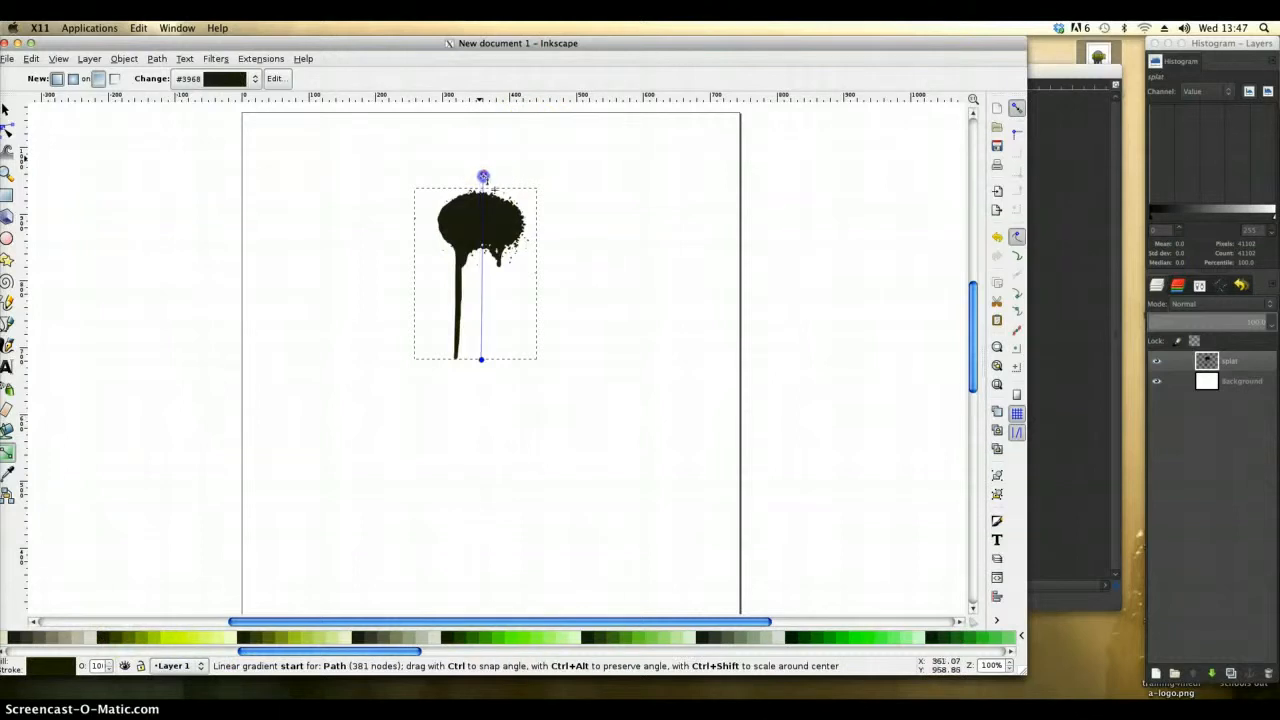
Step: Set the gradient's end colour to dark olive grey, and shorten the gradient by moving its end up and its start to the splat's top edge
click(480, 360)
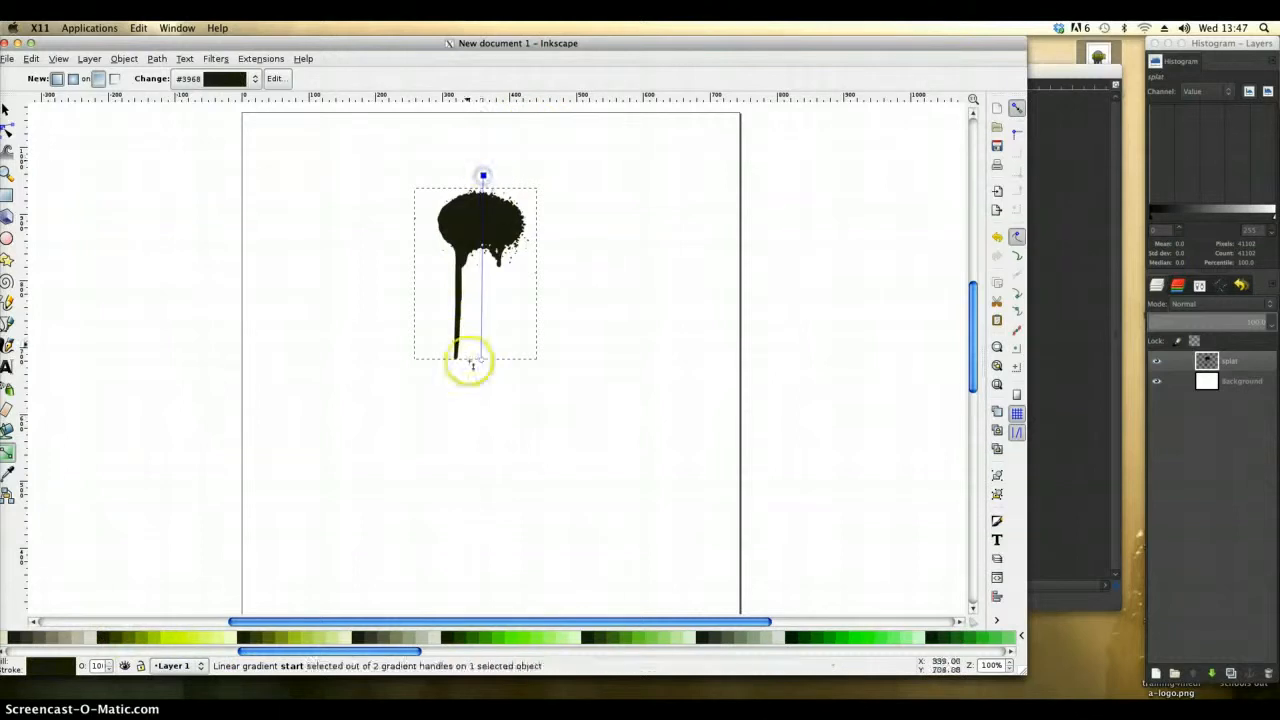
click(385, 637)
drag(483, 360, 483, 327)
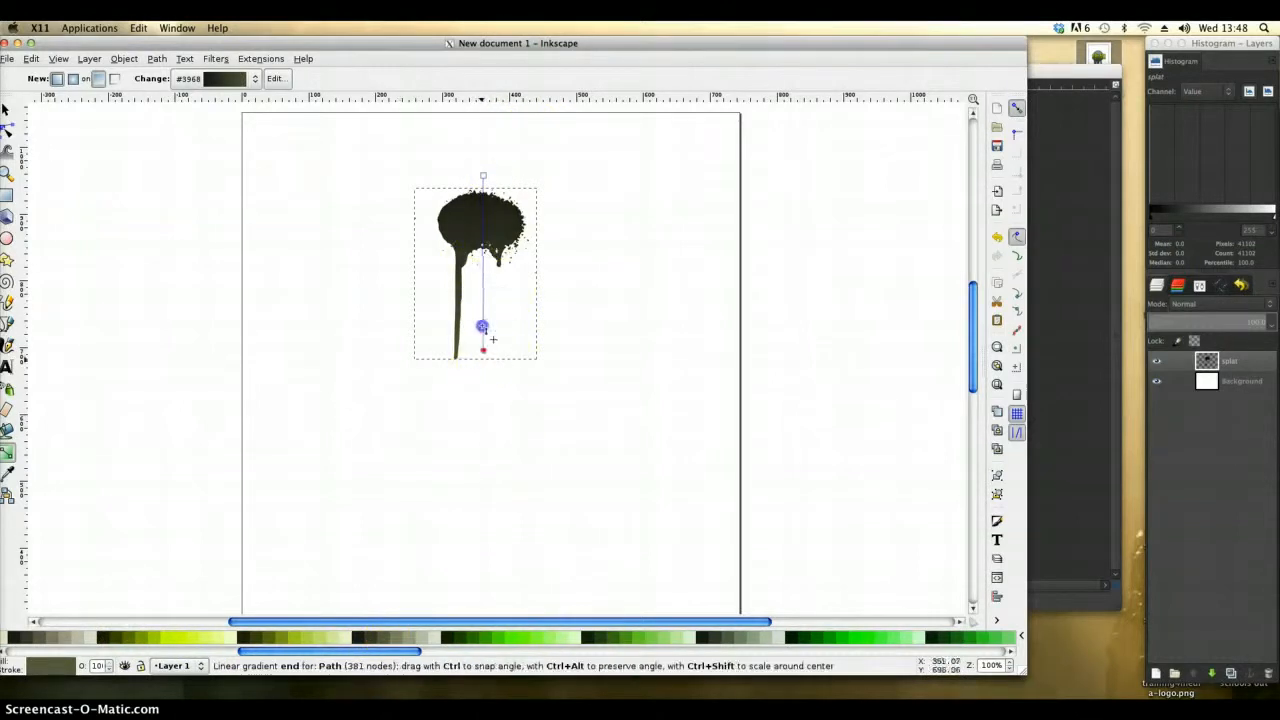
click(483, 175)
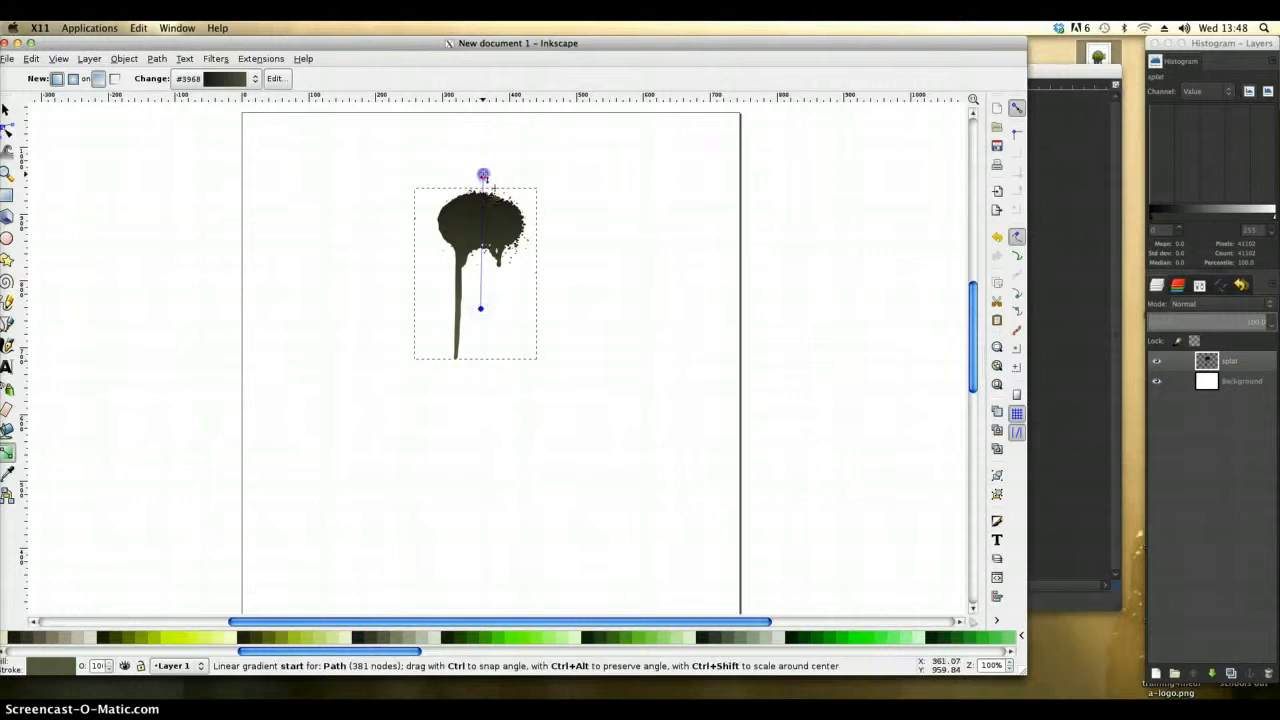
click(486, 196)
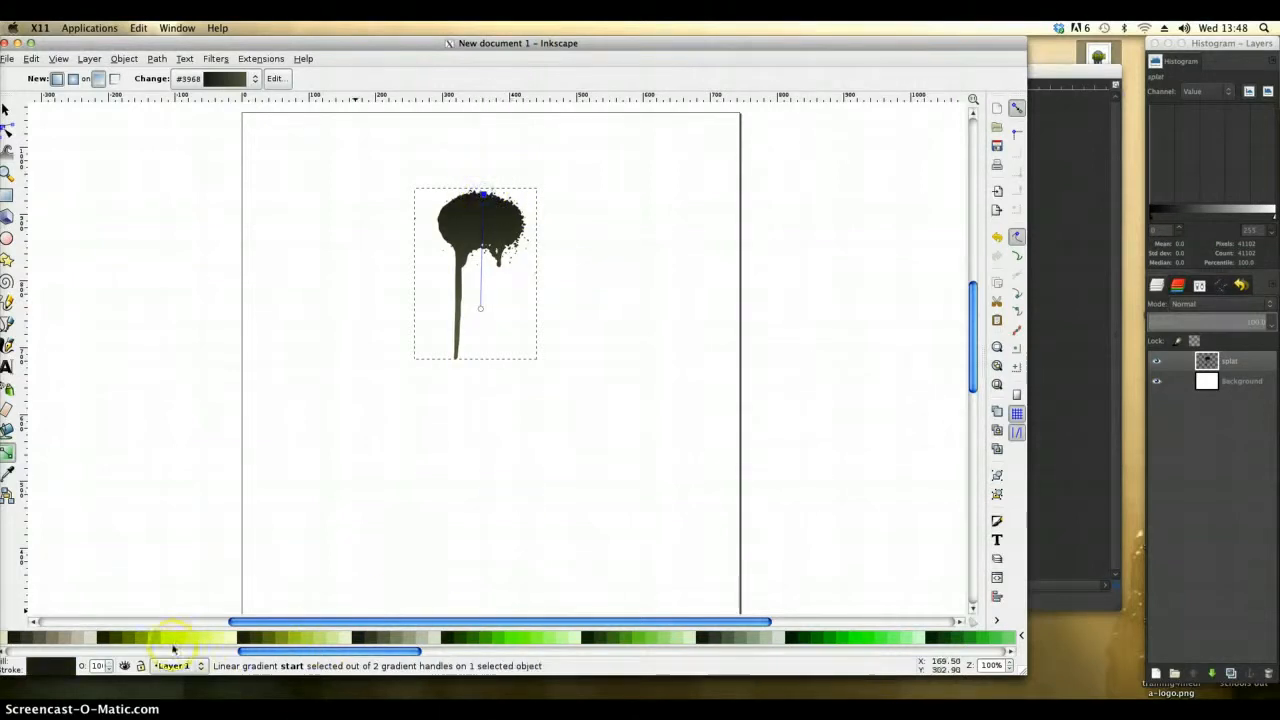
Step: Set the gradient's start colour to lime green and move its end up to just below the blob
click(182, 628)
drag(481, 307, 483, 268)
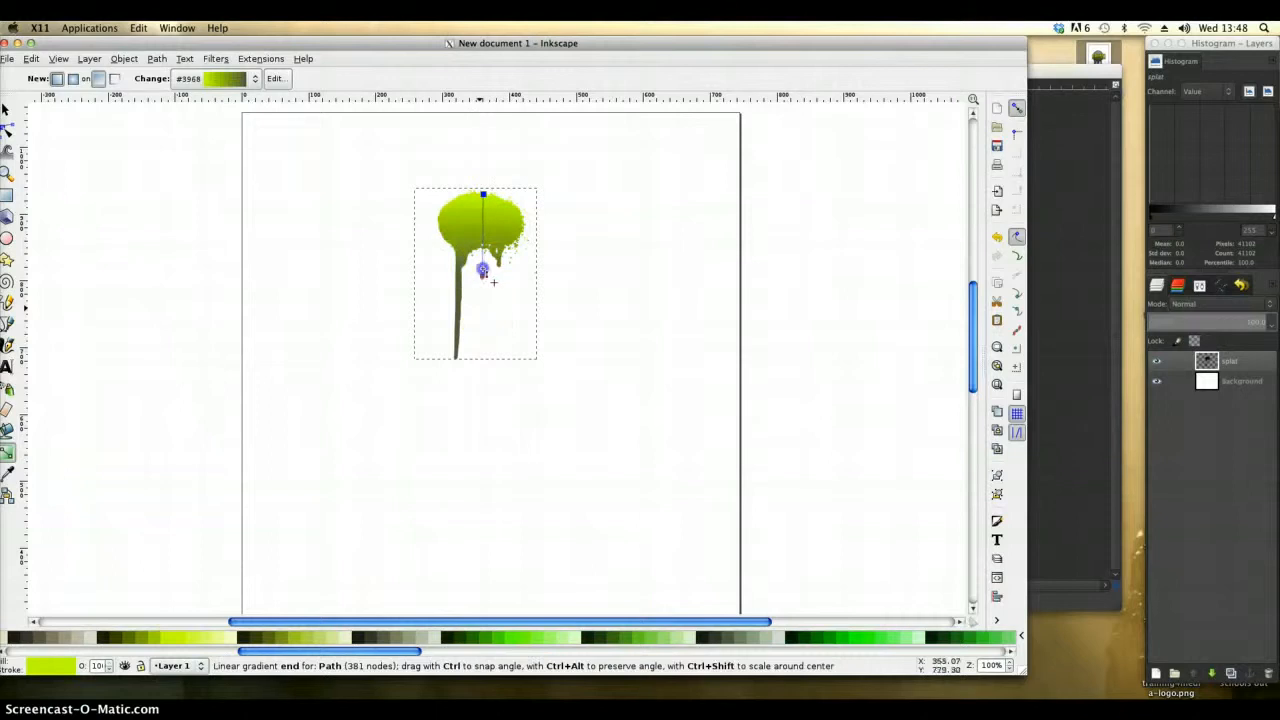
click(484, 194)
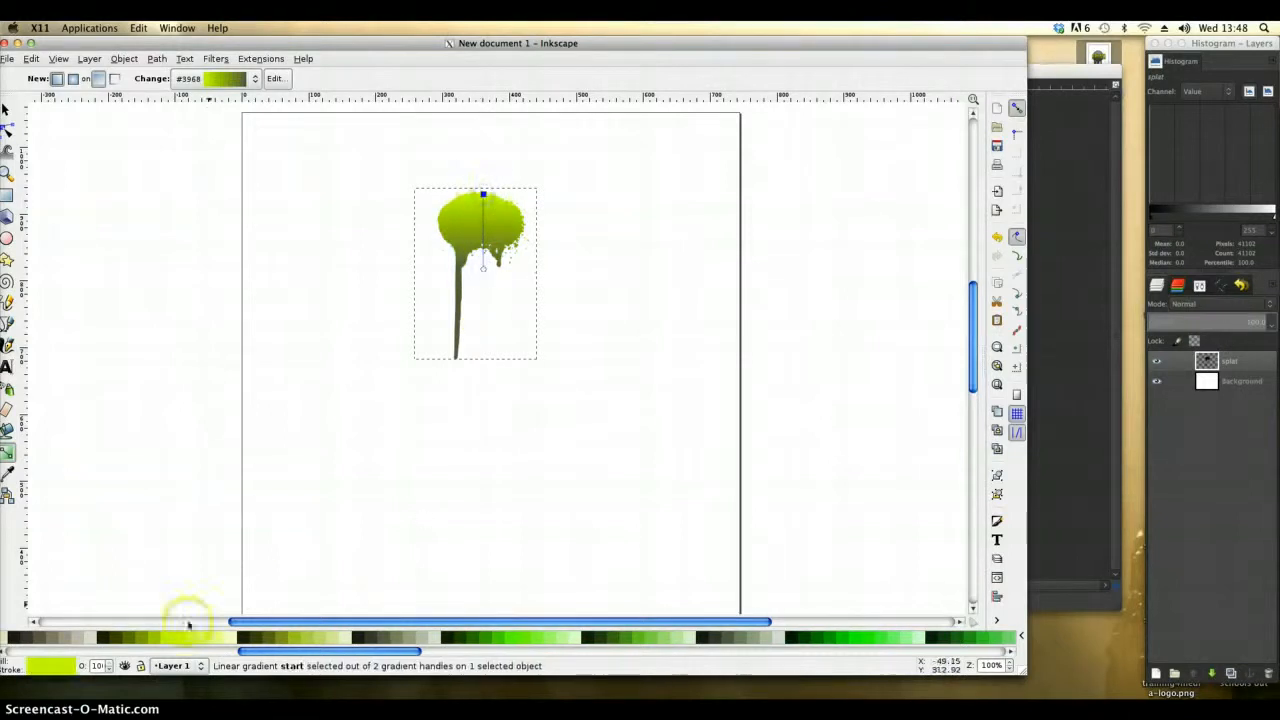
Step: Set the splat gradient's start colour to near-black and move its end up to the blob's lower edge
click(360, 640)
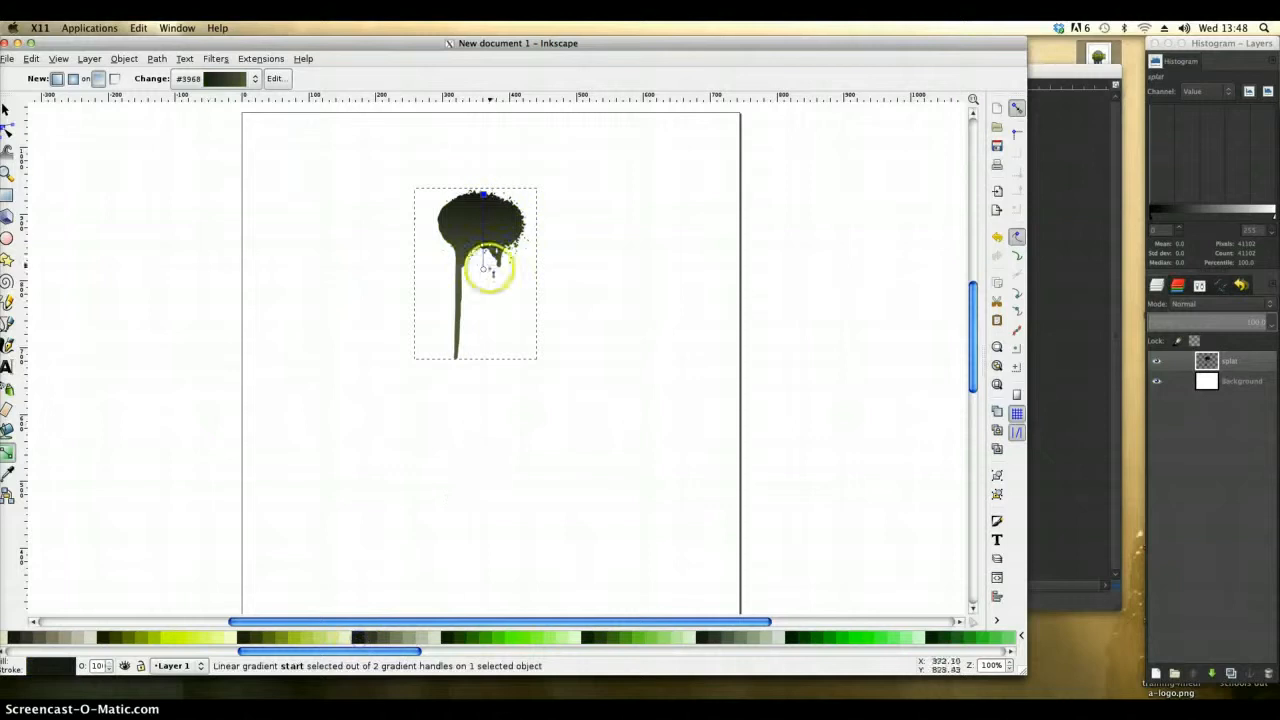
drag(486, 268, 483, 243)
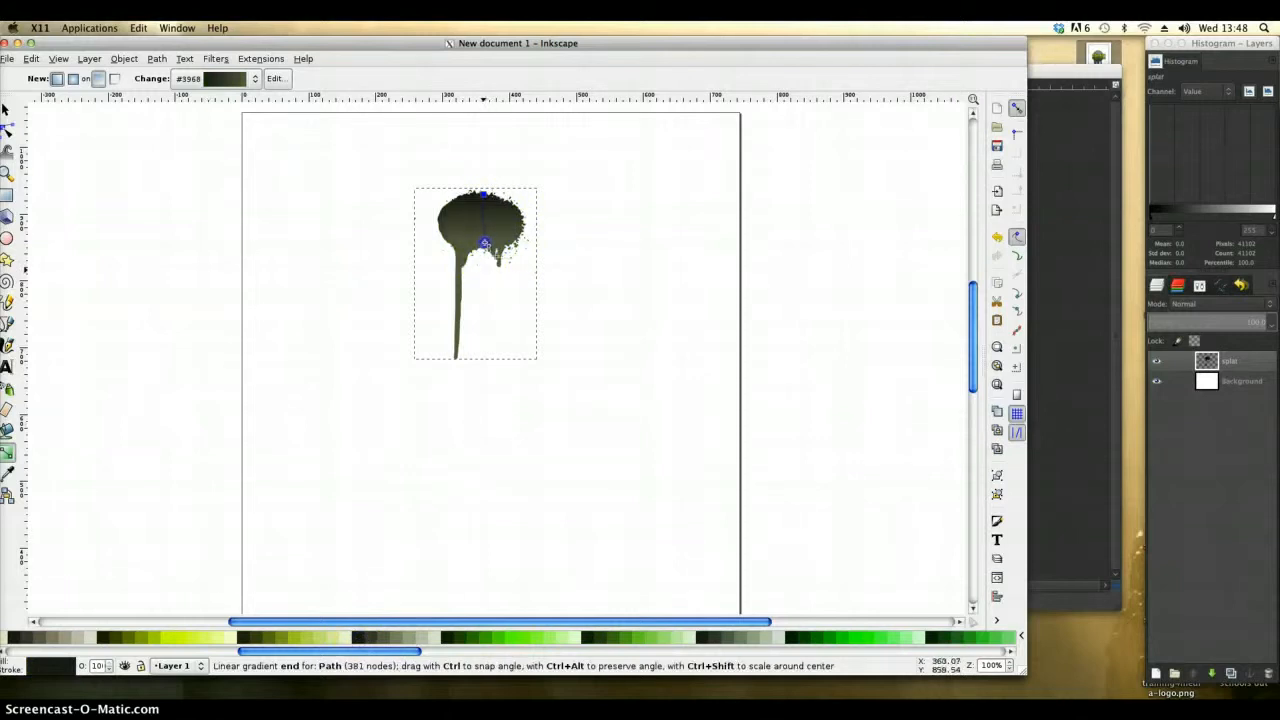
click(484, 243)
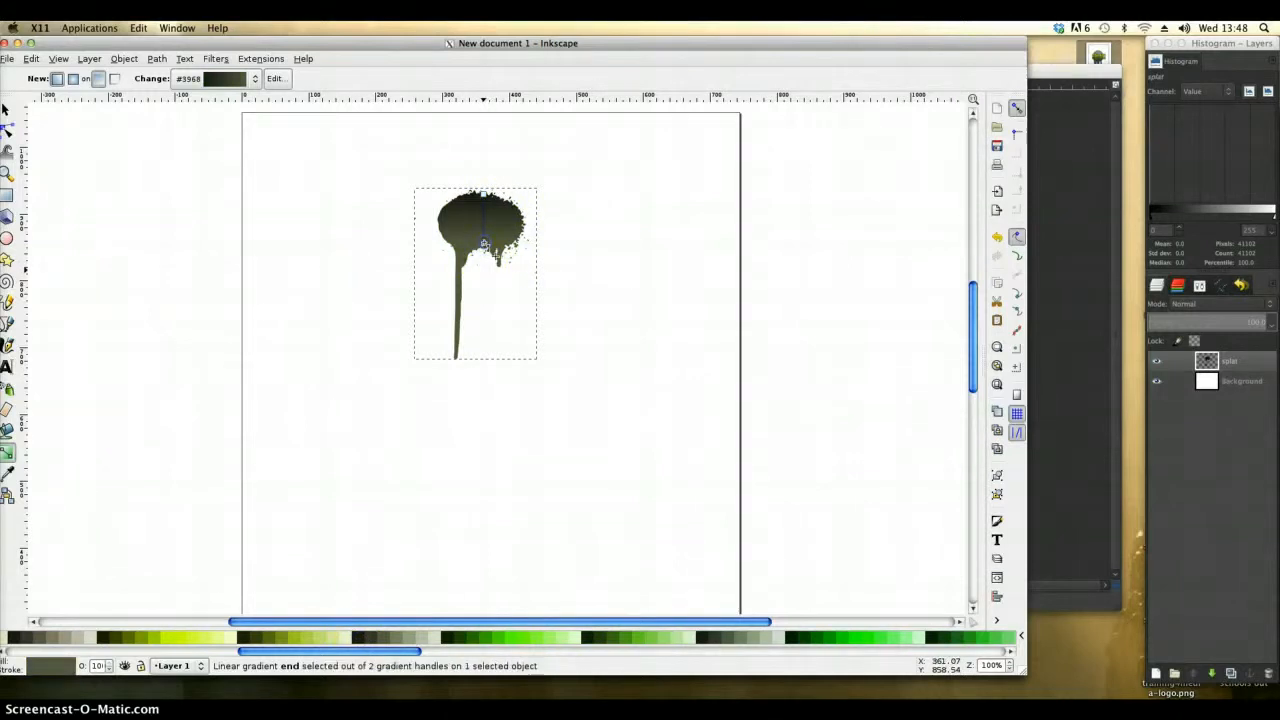
Step: Duplicate the splat in place and fill the copy with a flat light grey
click(6, 109)
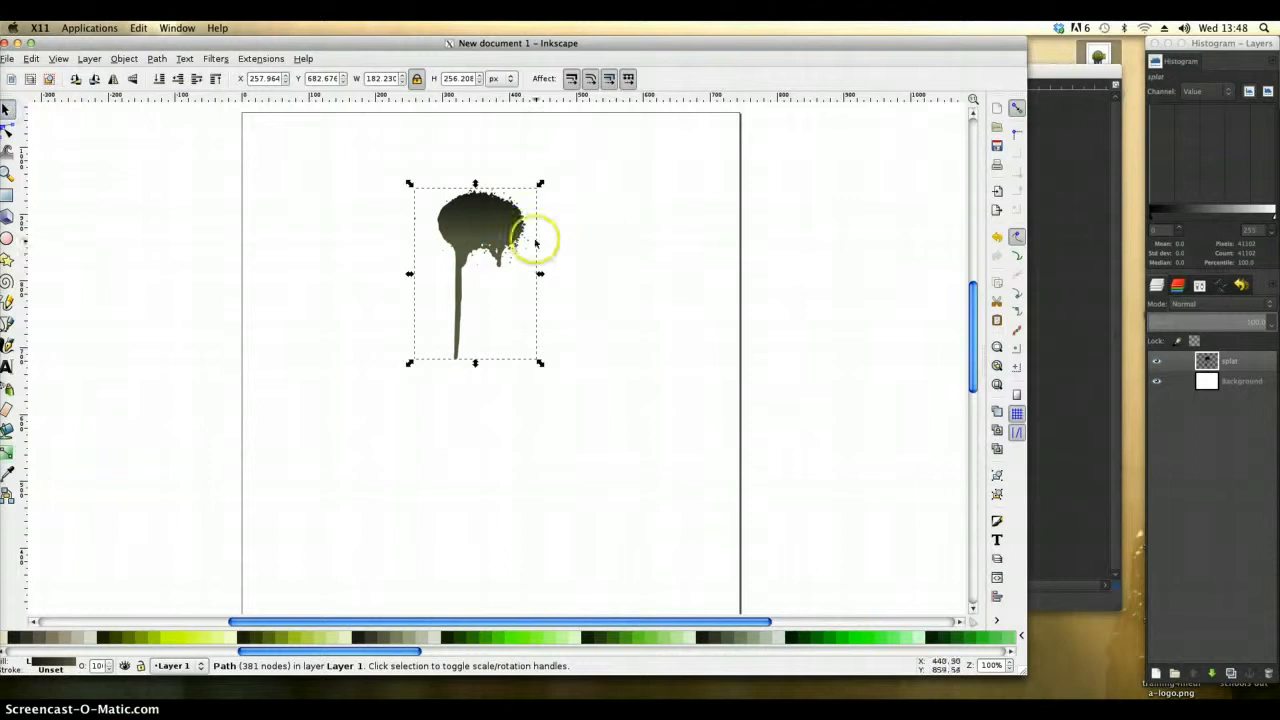
right_click(476, 220)
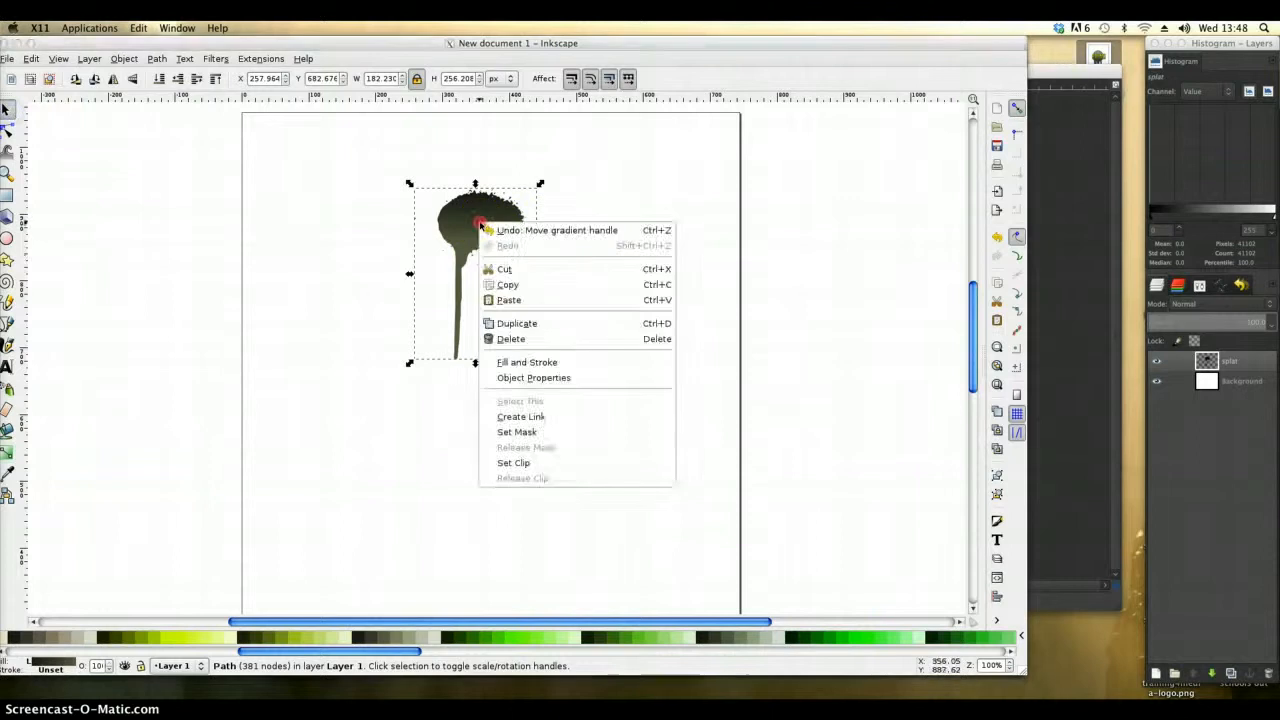
click(549, 325)
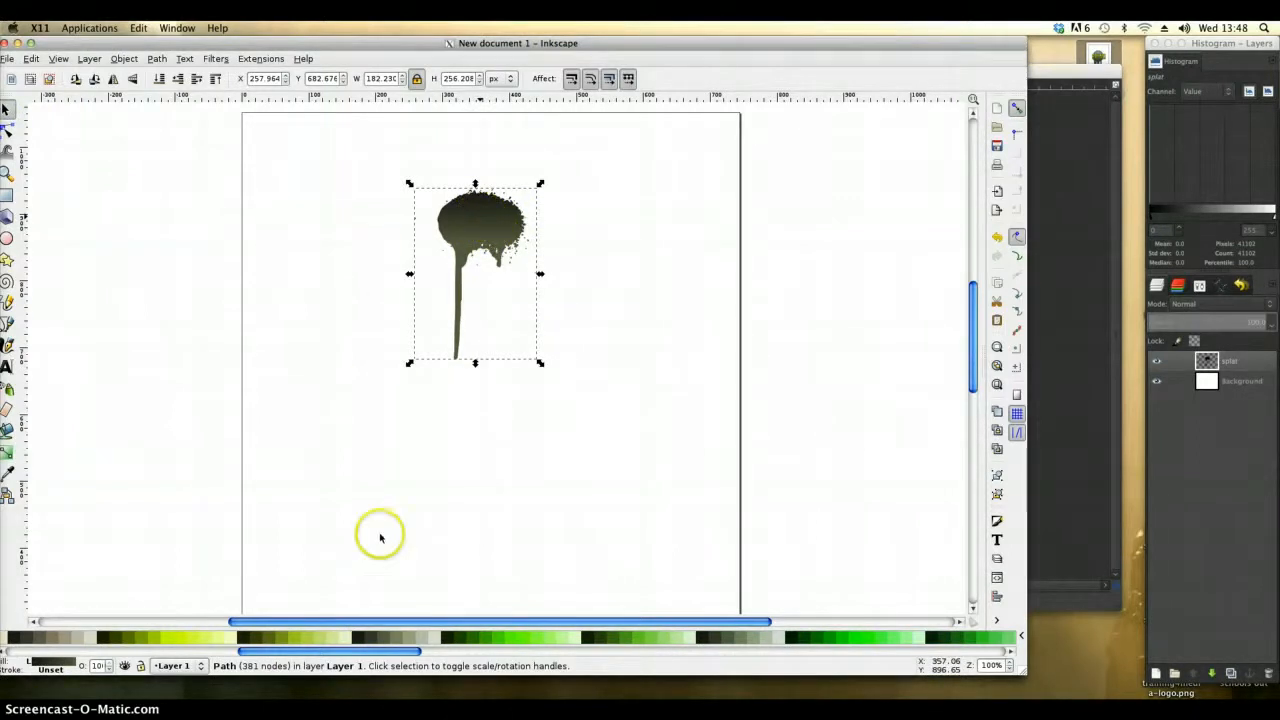
click(430, 637)
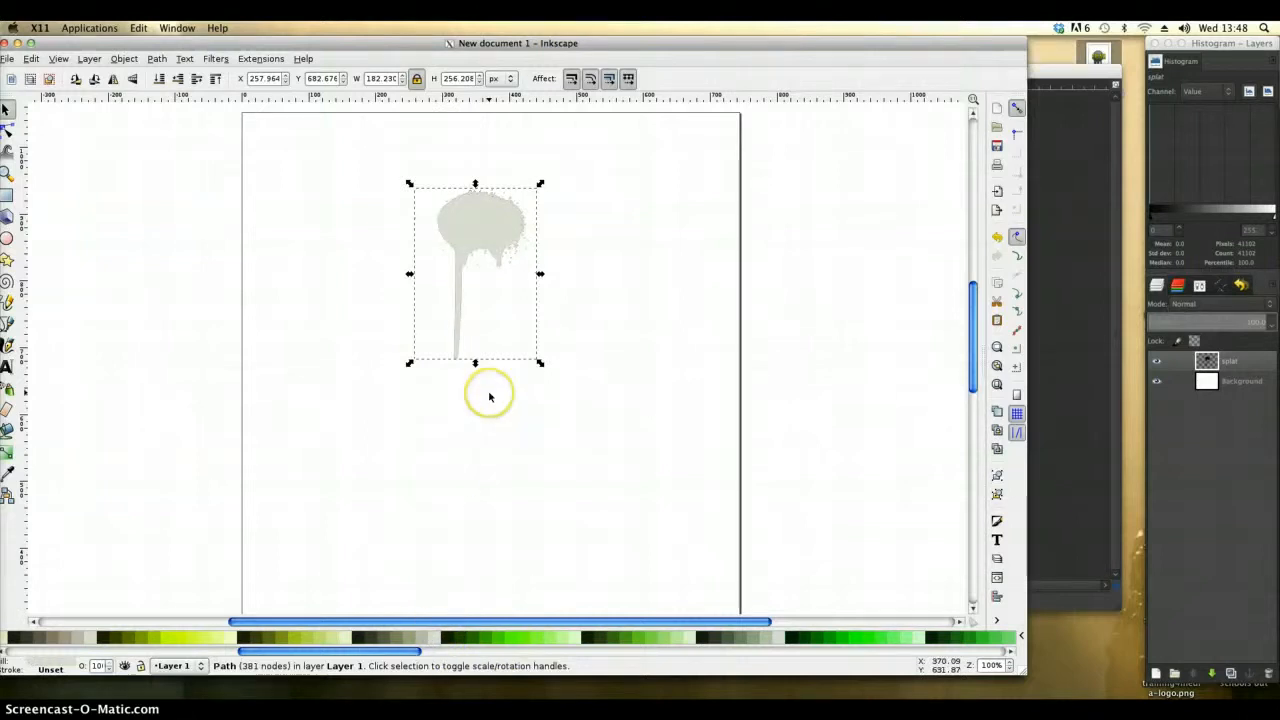
key(ctrl+z)
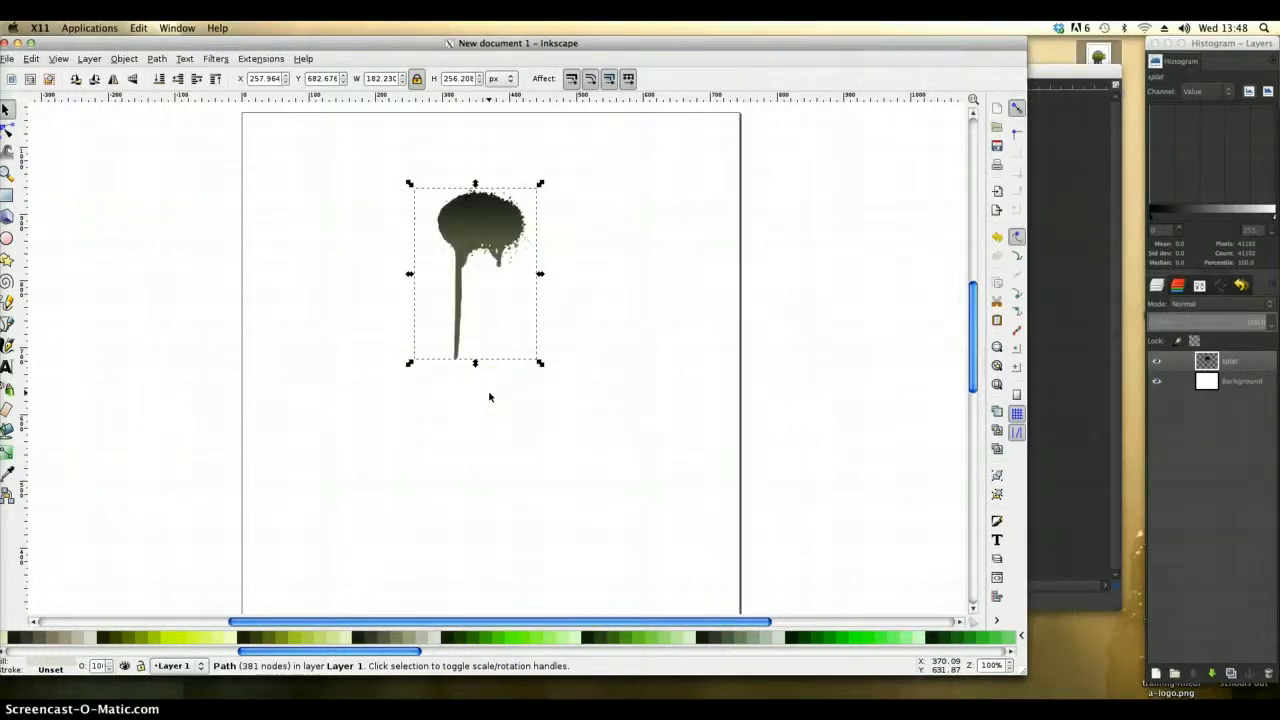
key(ctrl+shift+z)
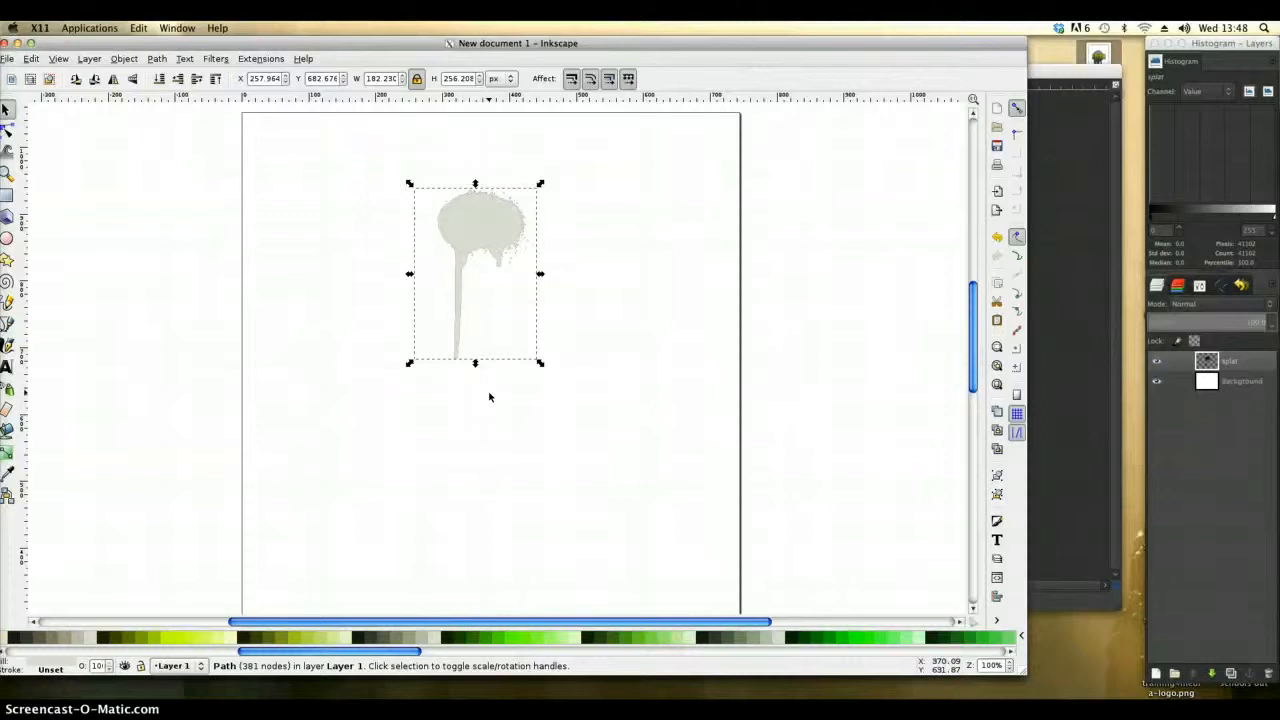
key(ctrl)
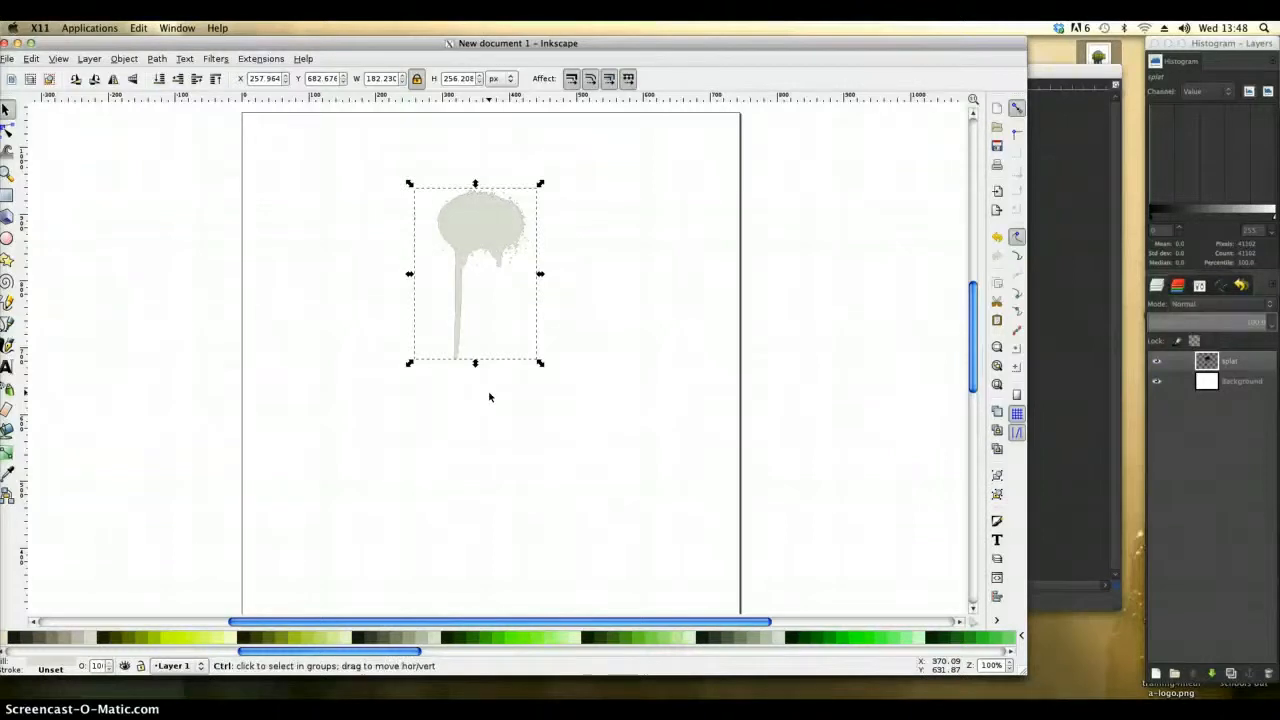
Step: Outset the light grey copy twice and lower it behind the dark gradient splat
key(ctrl+shift+0)
key(ctrl+shift+0)
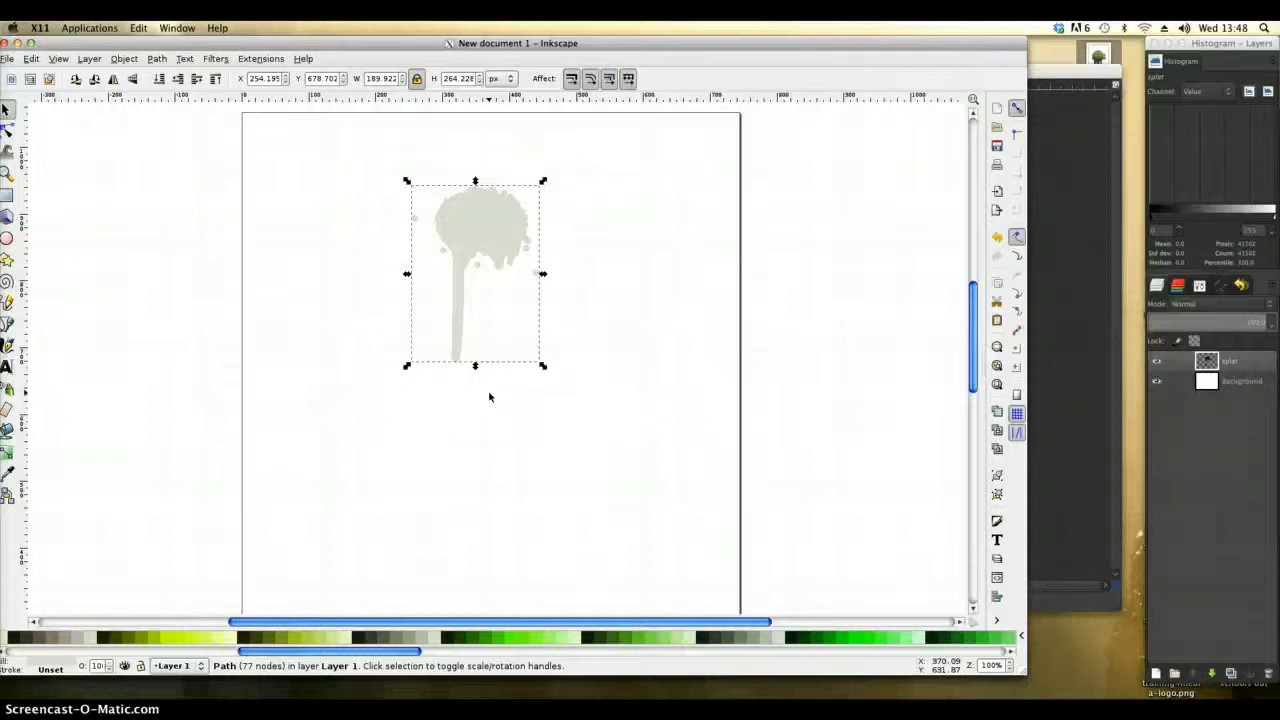
key(Page_Down)
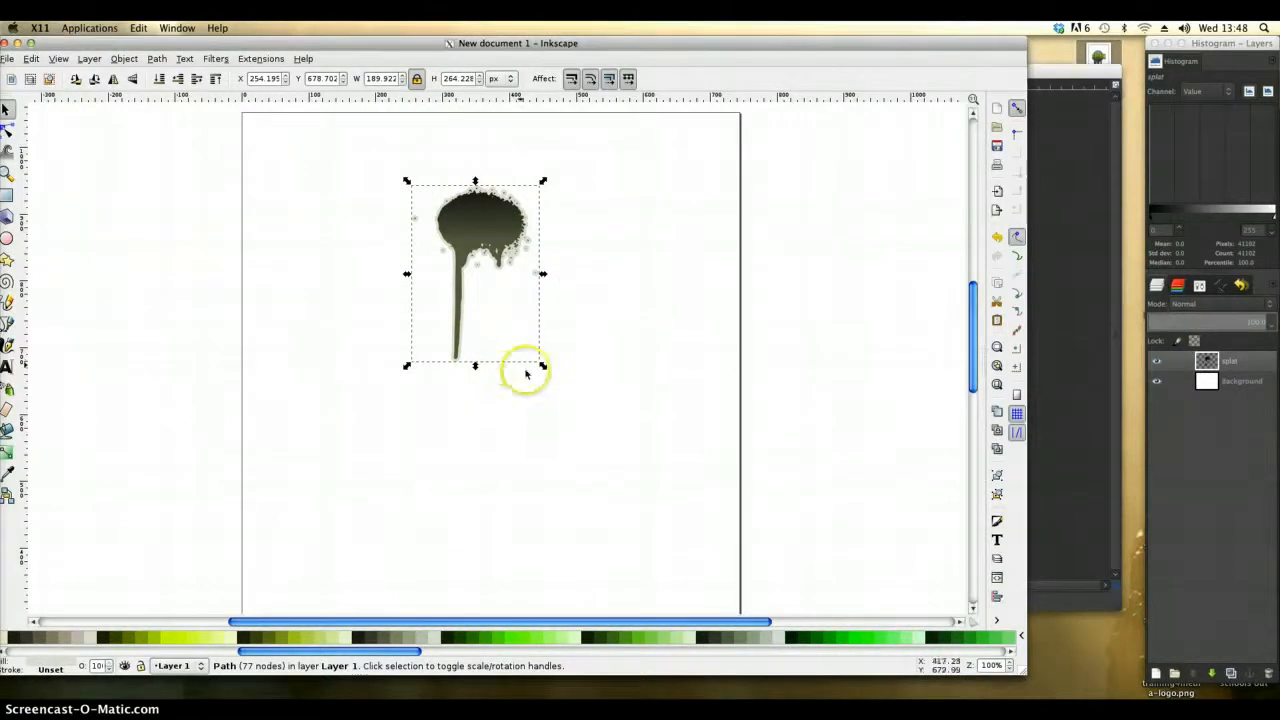
Step: Apply a Drop Shadow filter to the dark splat with blur radius 2.0 px, opacity 50%, horizontal offset 0.4 px and vertical offset 0.3 px
click(603, 234)
click(497, 228)
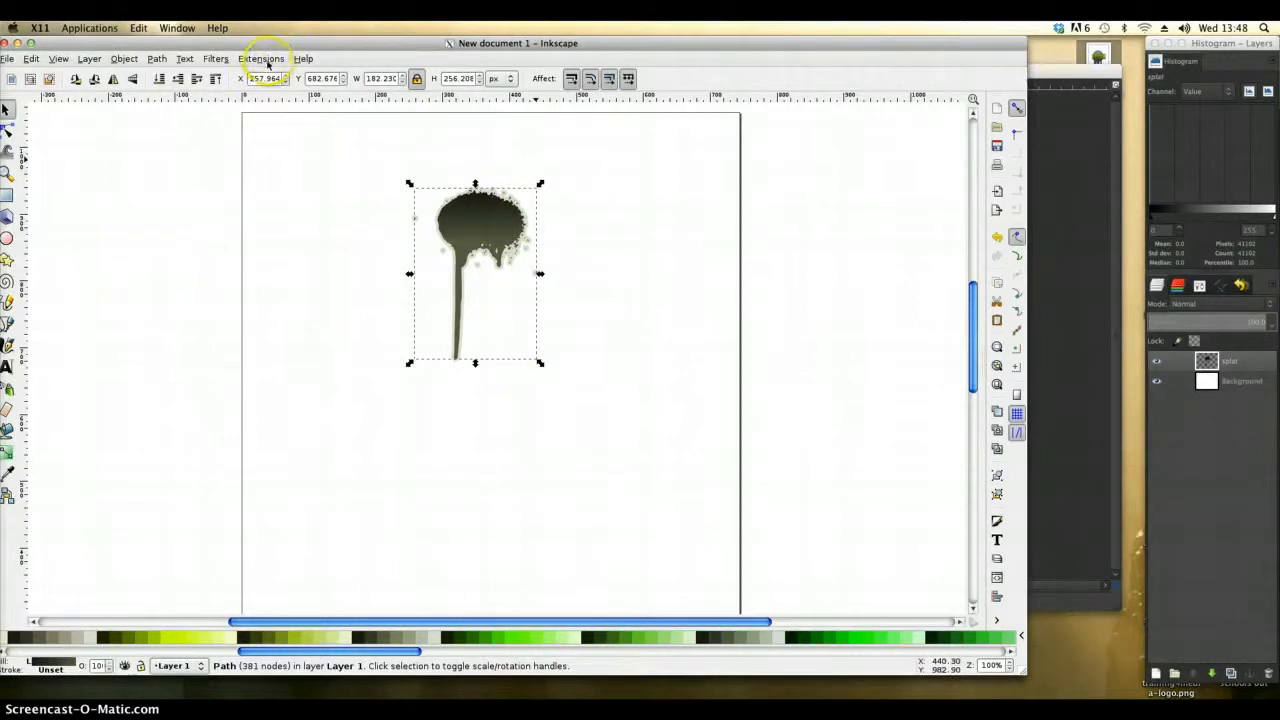
click(216, 58)
mouse_move(300, 306)
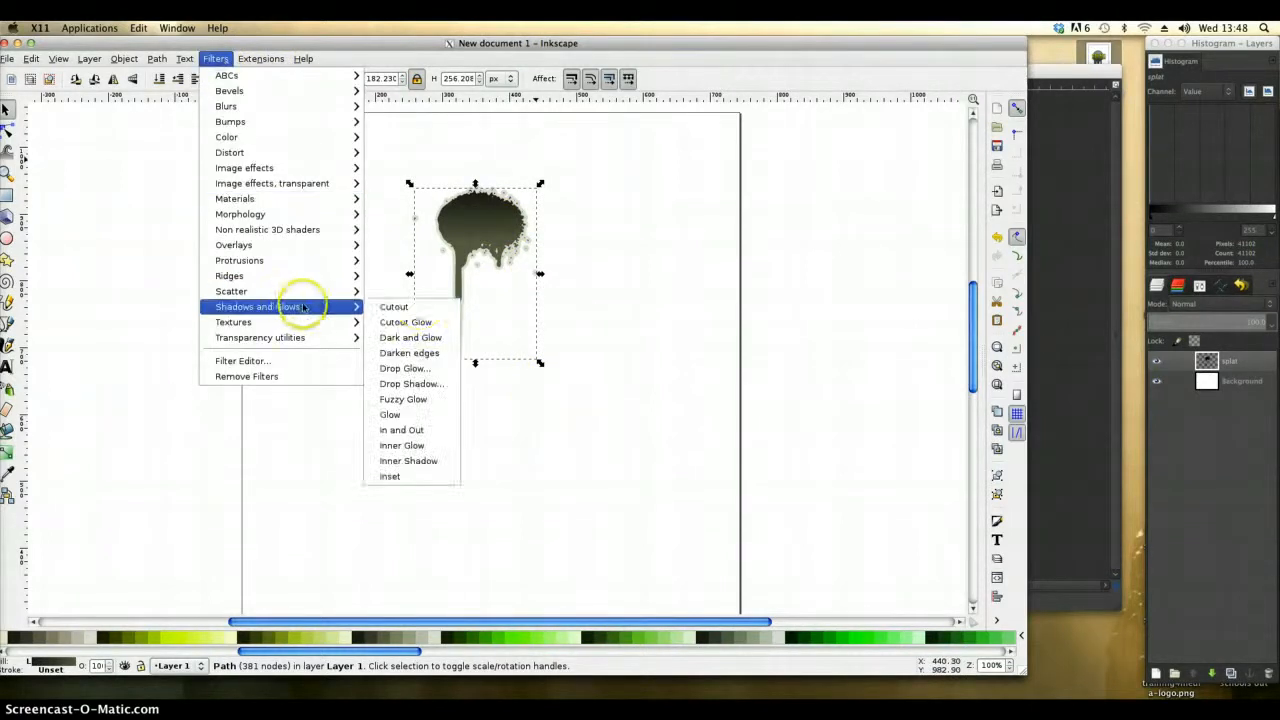
click(418, 383)
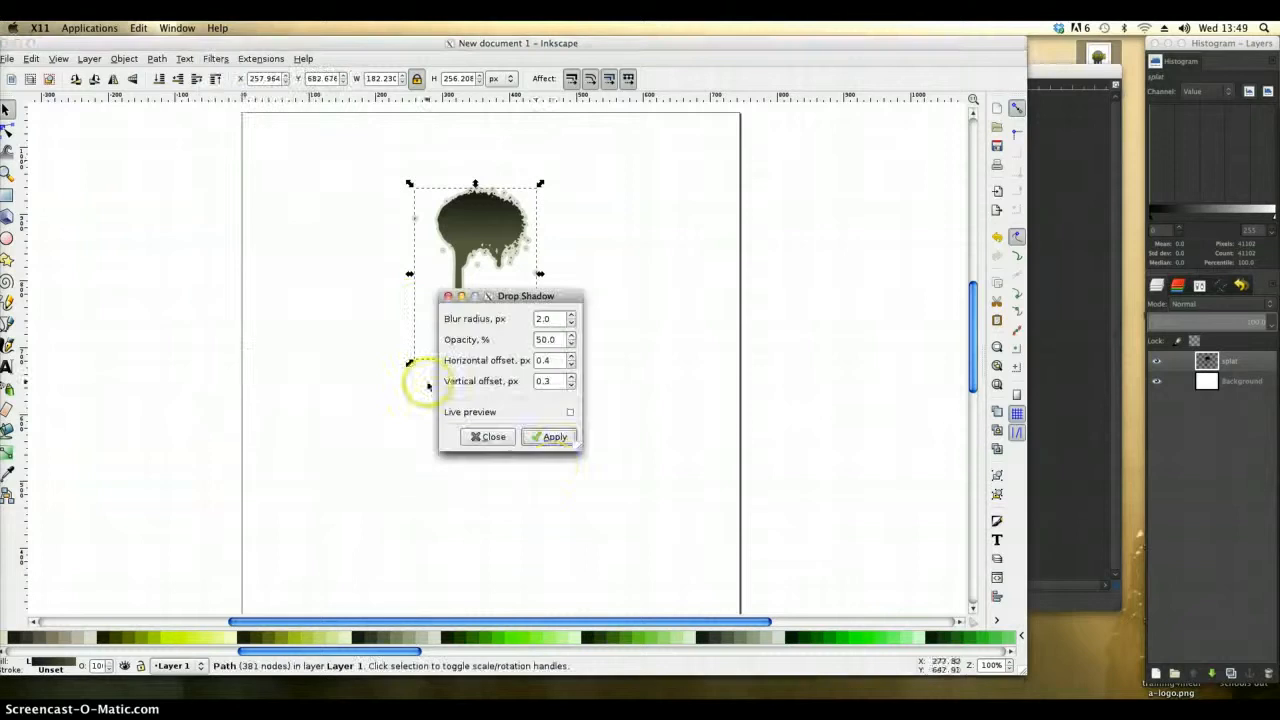
click(553, 438)
click(486, 437)
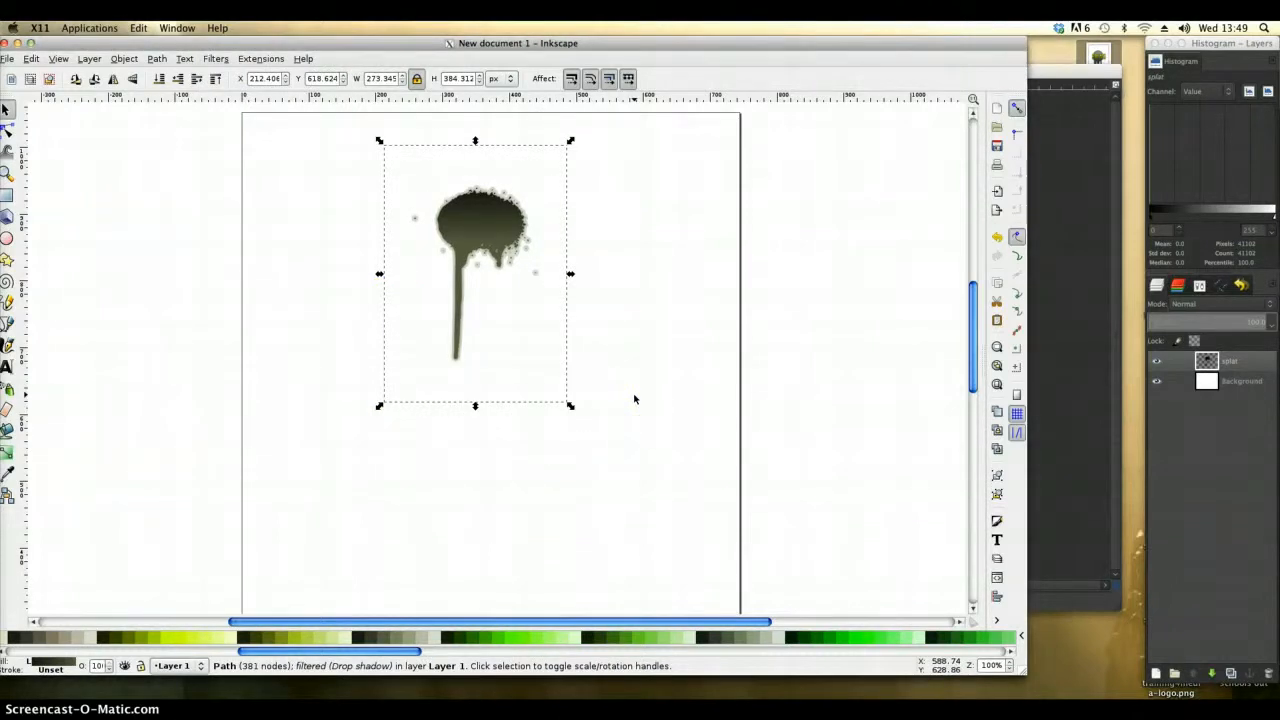
Step: Examine the drop shadow and grey outline around the splat's blob and drip up close
key(shift)
key(plus)
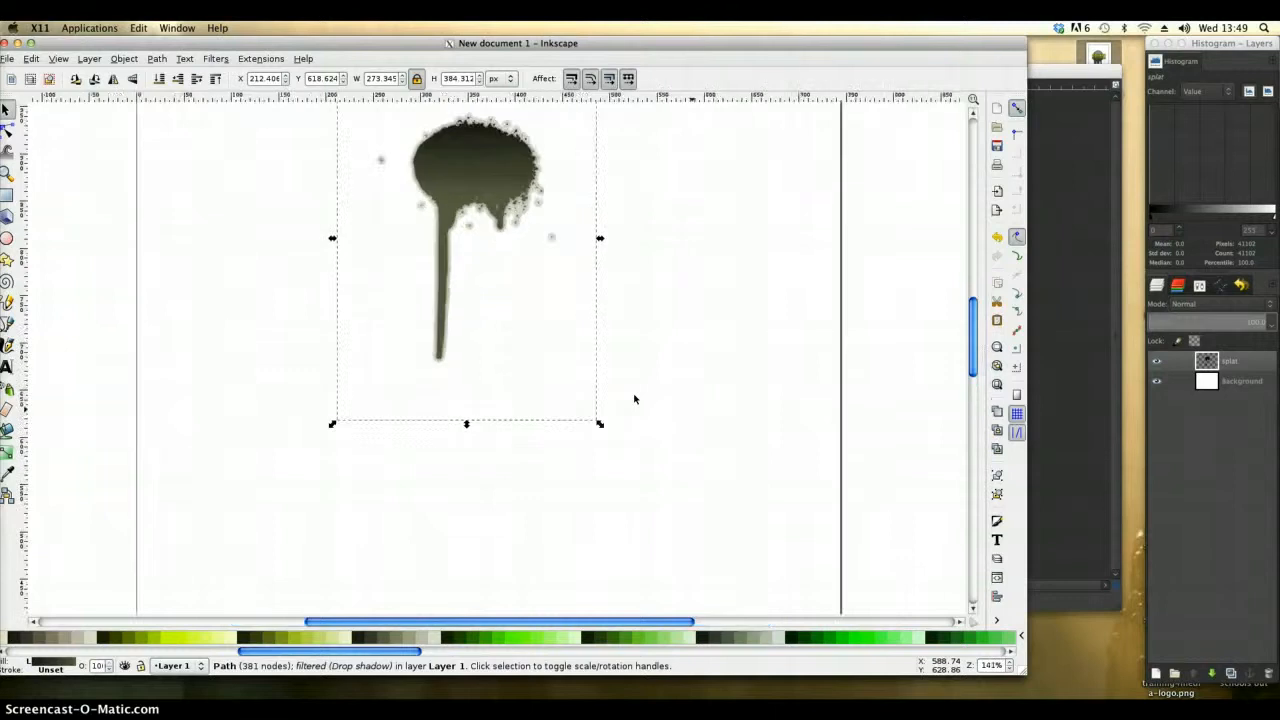
key(plus)
key(plus)
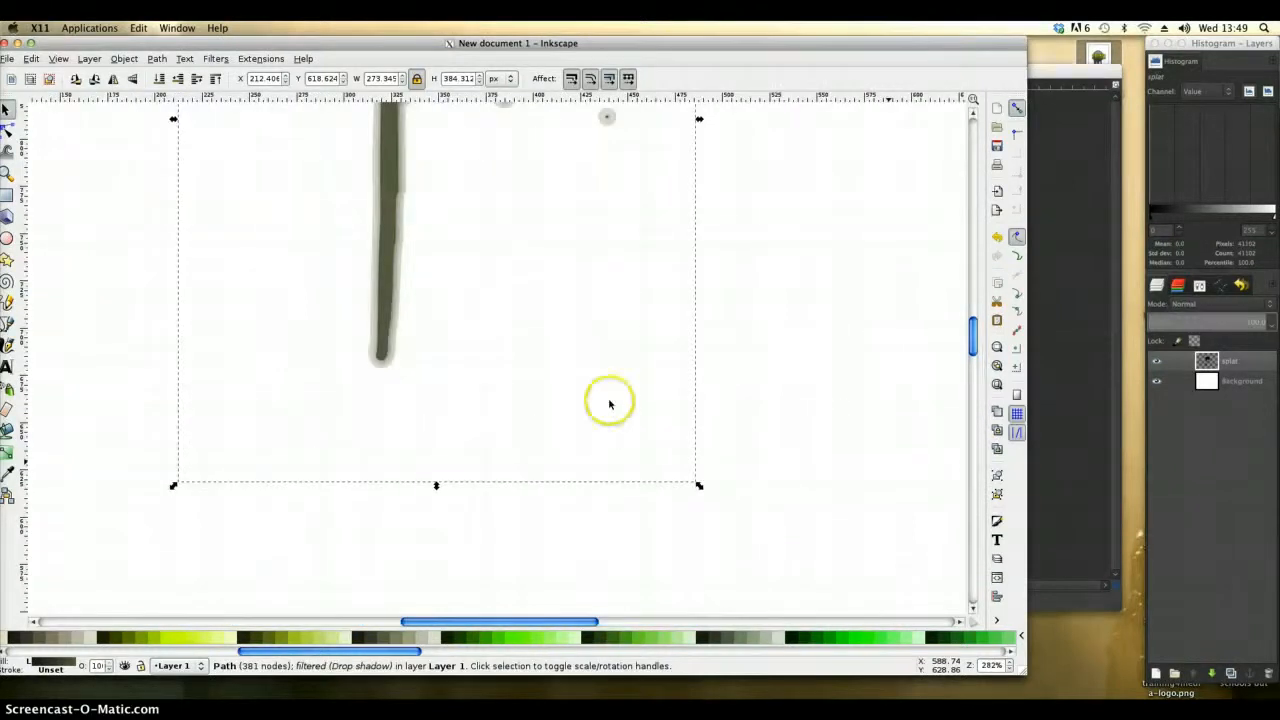
scroll(528, 465, up, 5)
scroll(528, 465, up, 4)
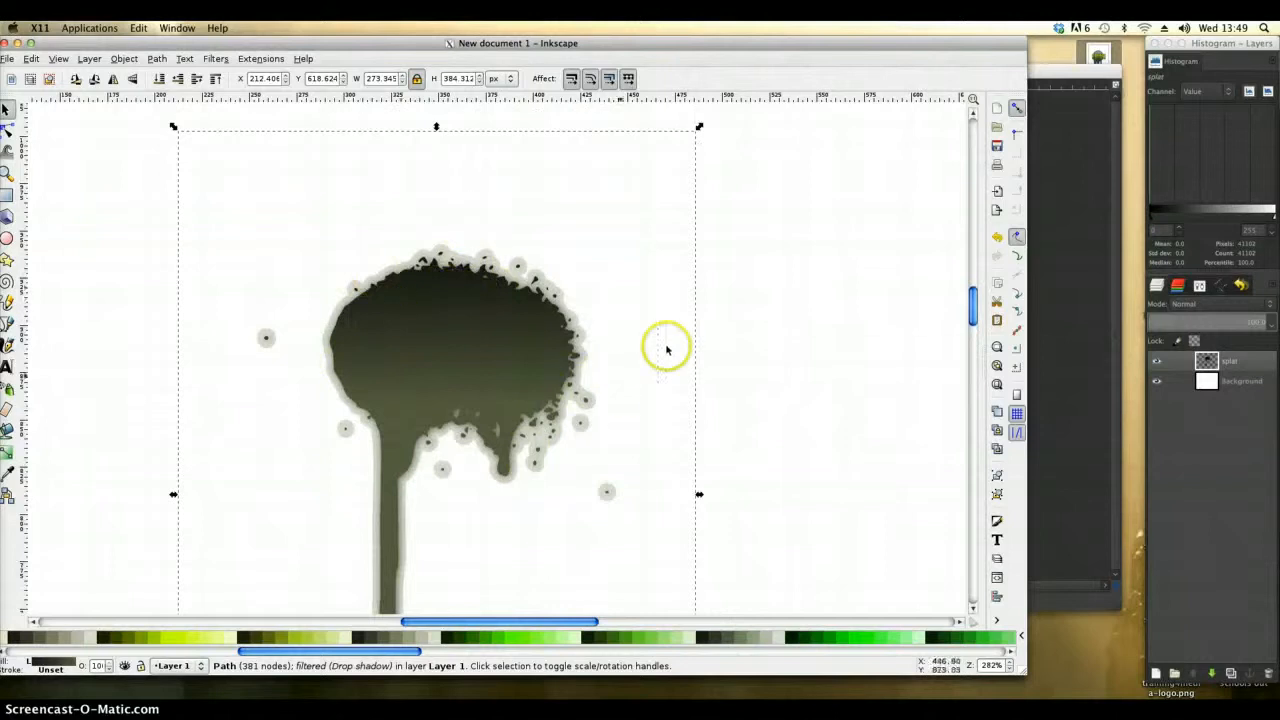
key(minus)
key(minus)
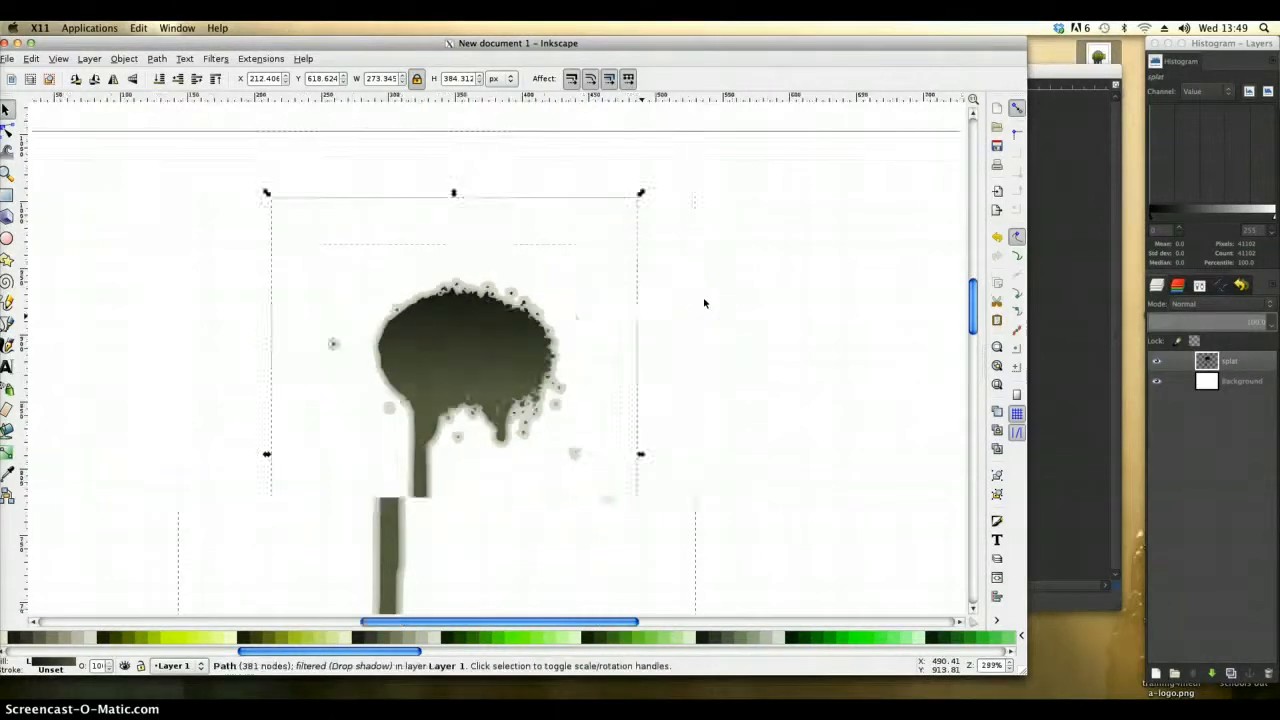
scroll(704, 303, down, 3)
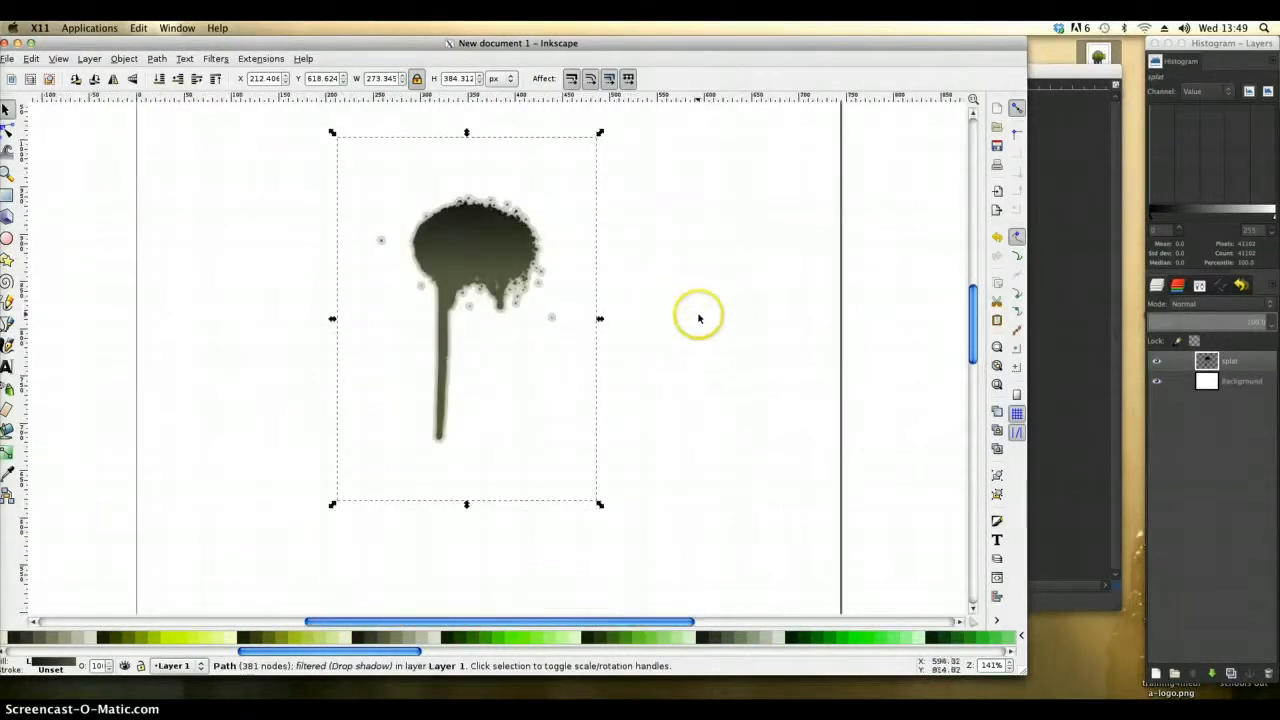
Step: Reselect the dark splat and give it a flat-colour stroke in the Fill and Stroke settings
click(700, 316)
click(502, 255)
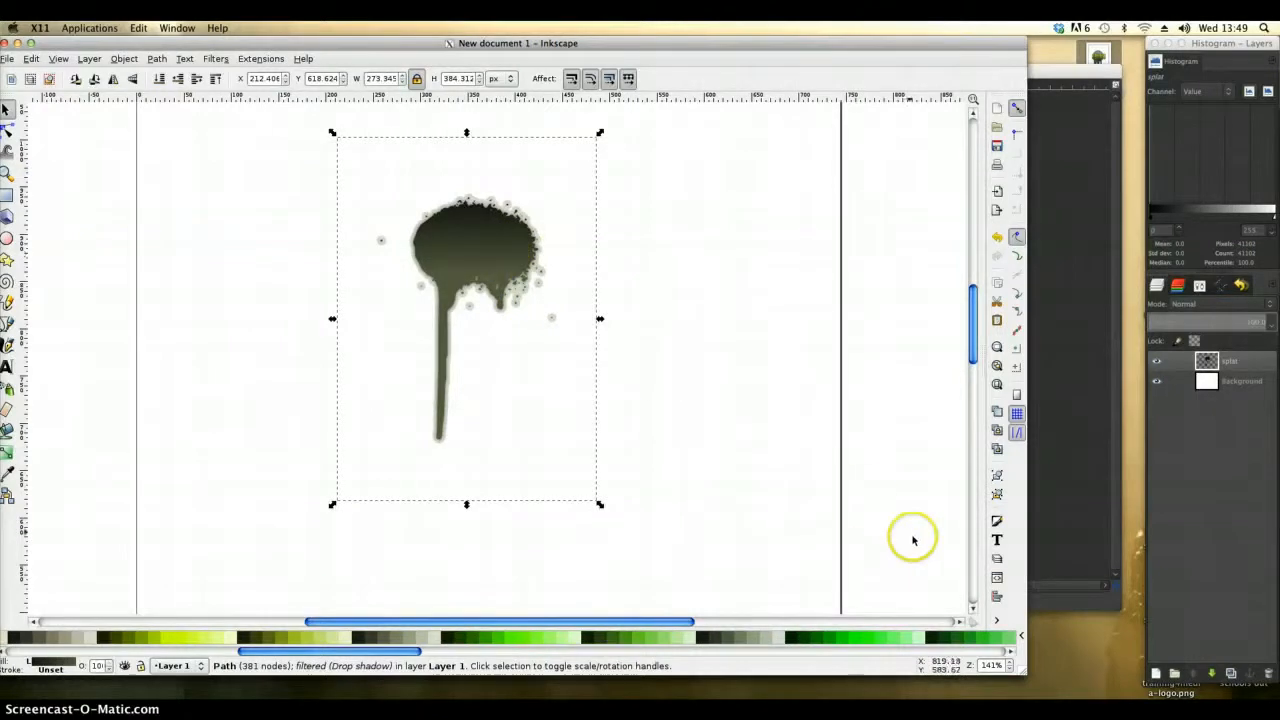
click(997, 522)
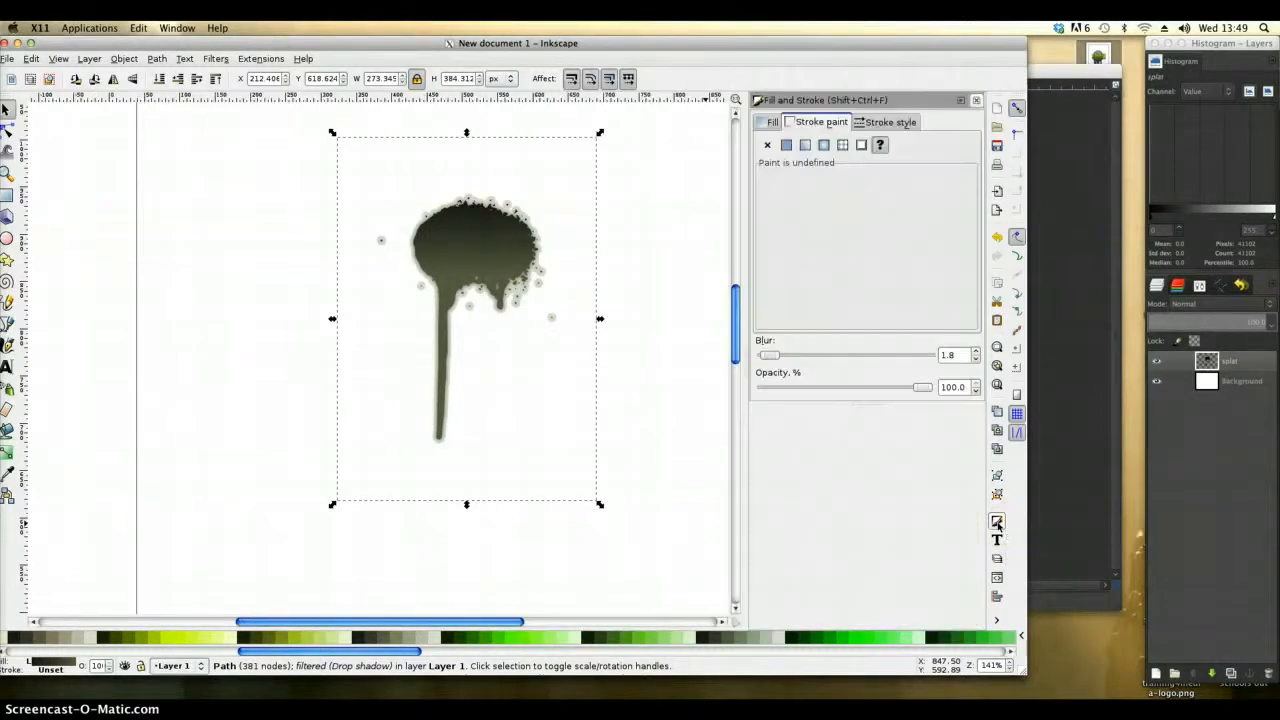
click(769, 122)
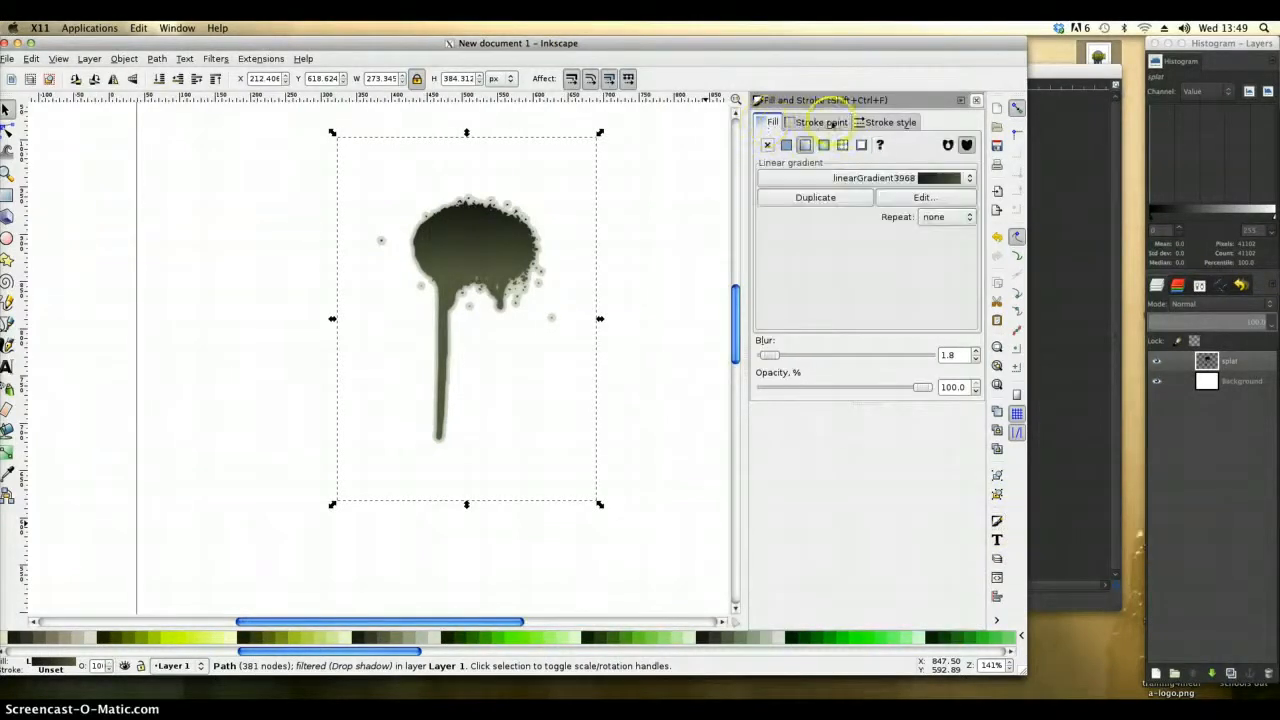
click(815, 122)
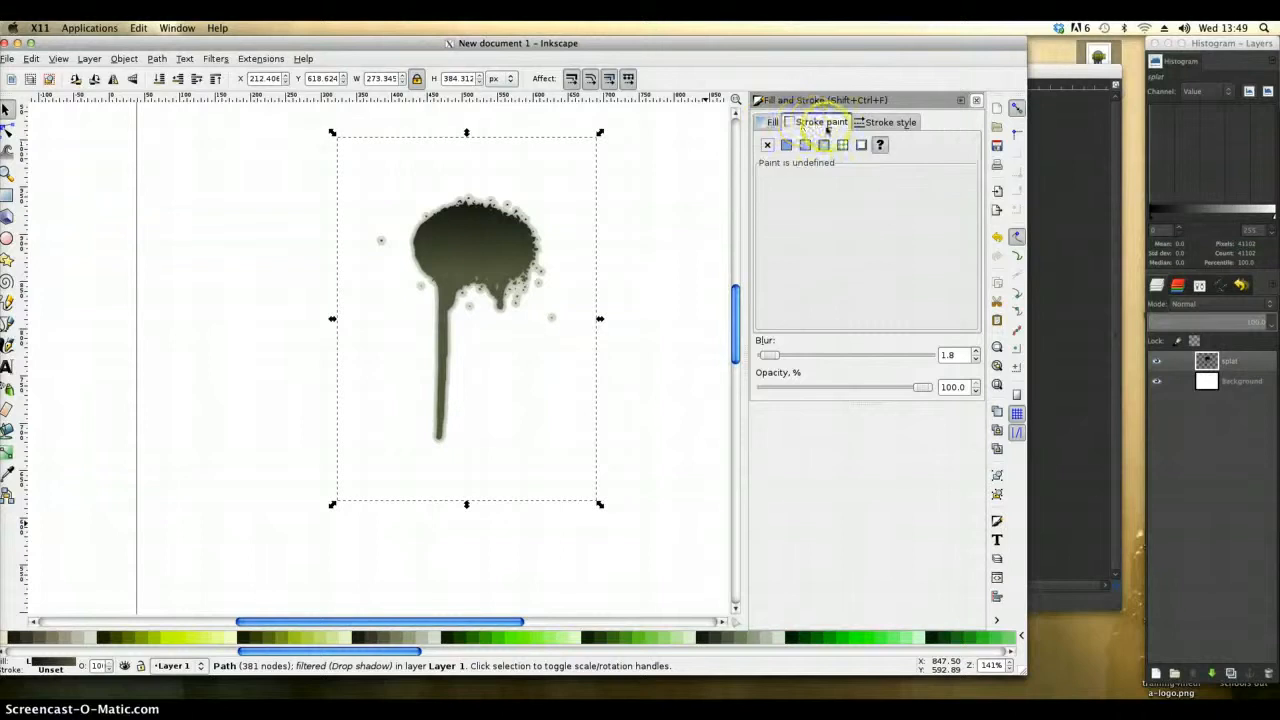
click(900, 122)
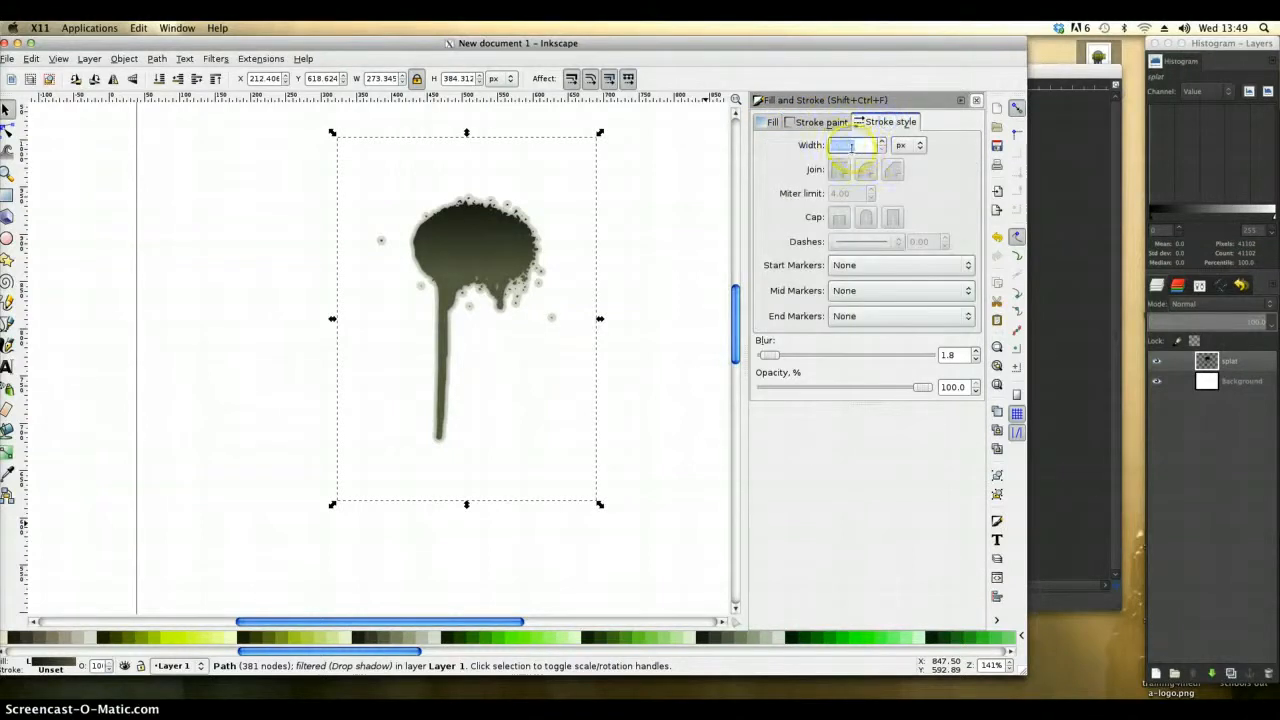
click(828, 122)
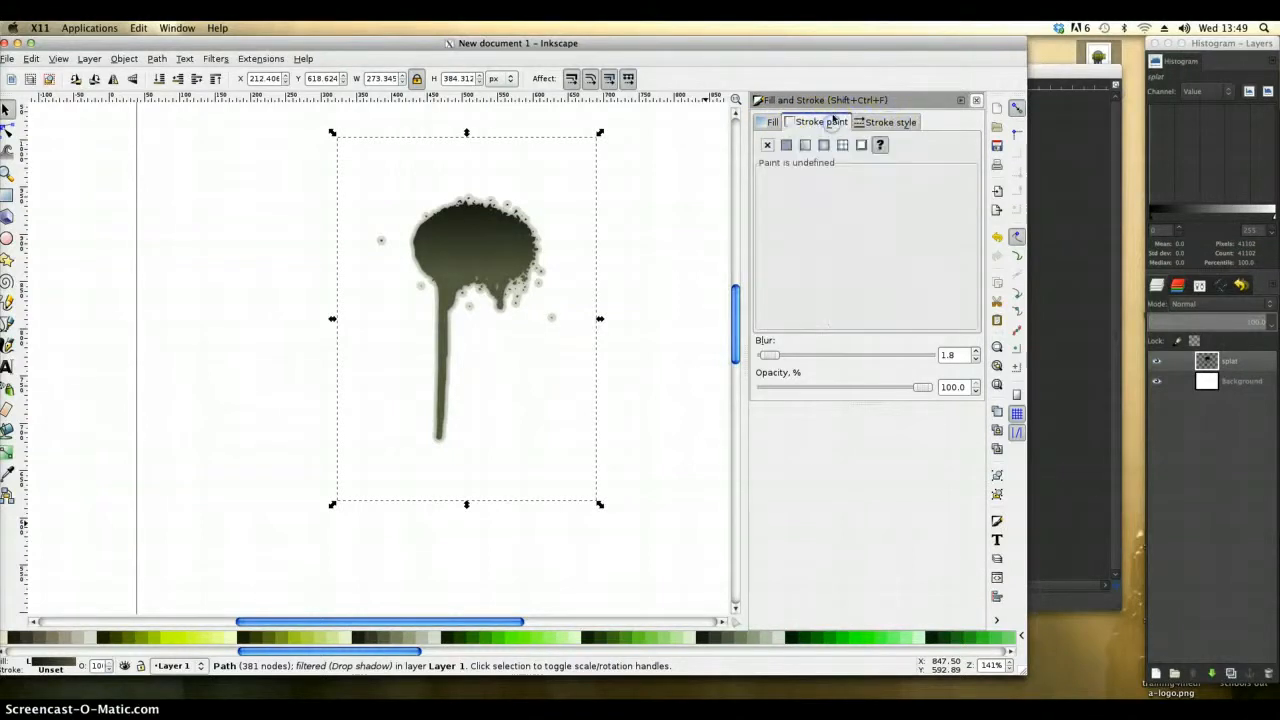
click(786, 145)
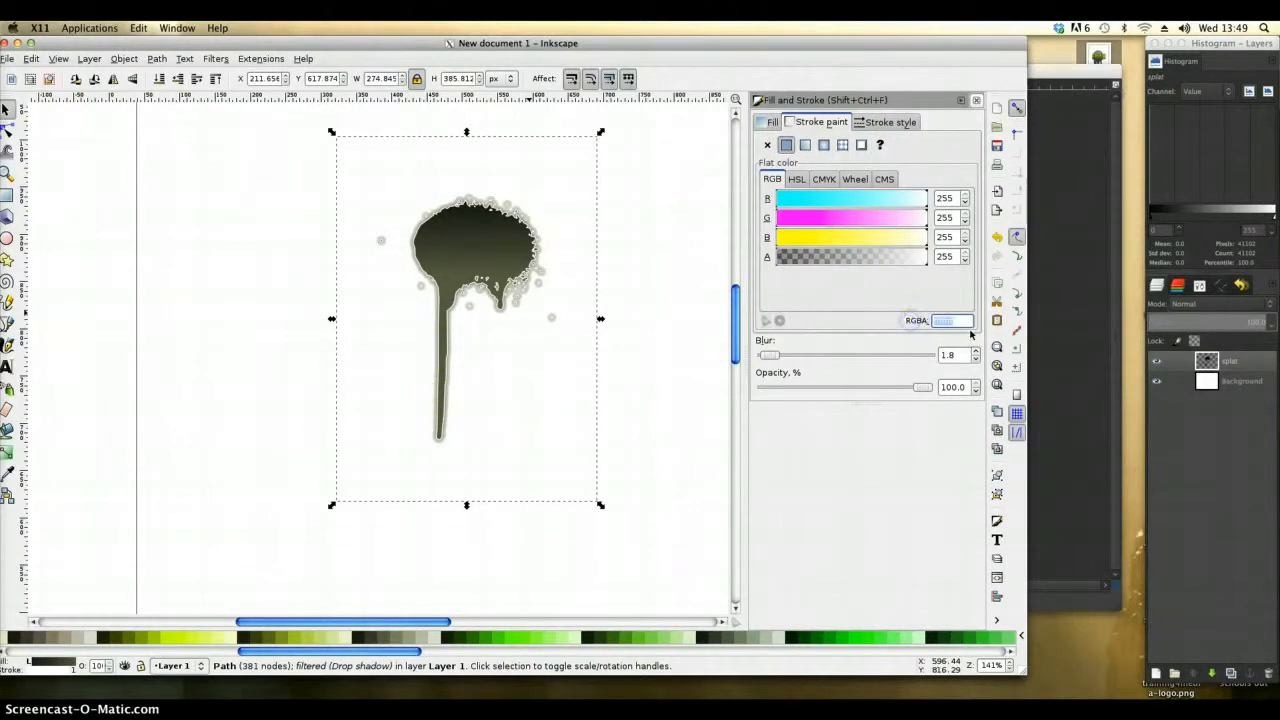
Step: Set the dark splat's stroke colour to opaque black, RGBA 000000ff
text(0000f)
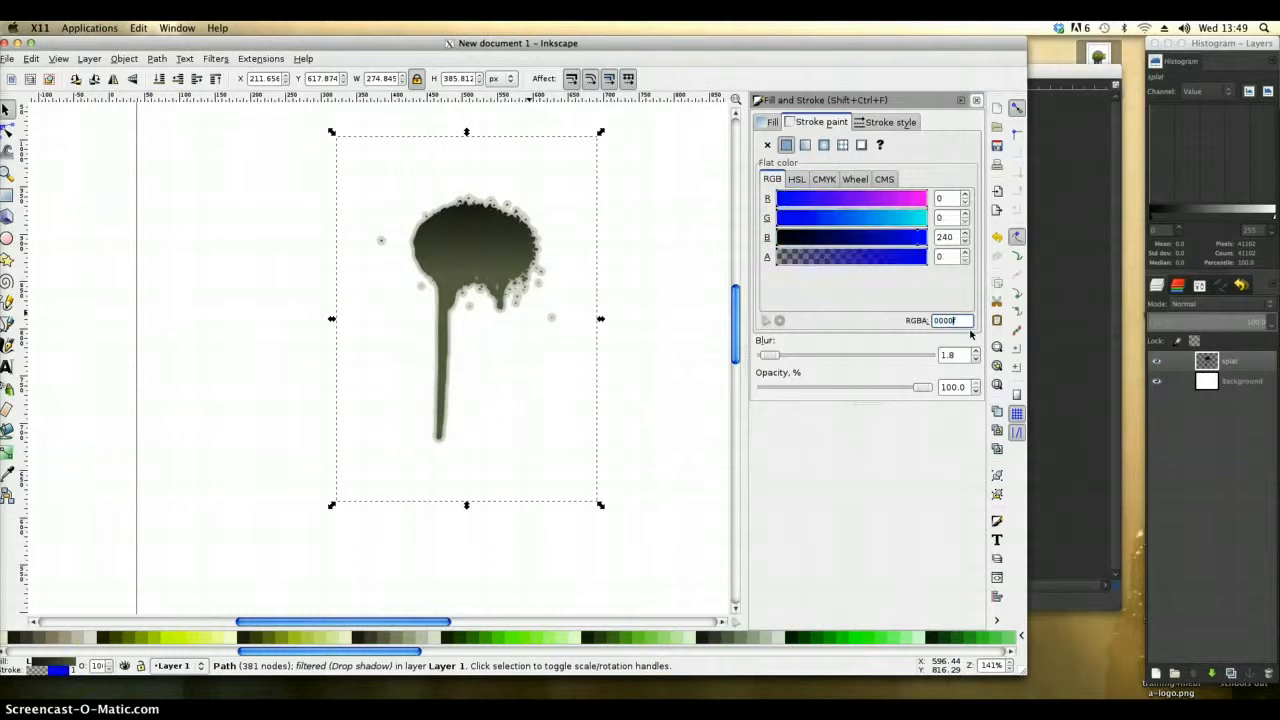
text(0)
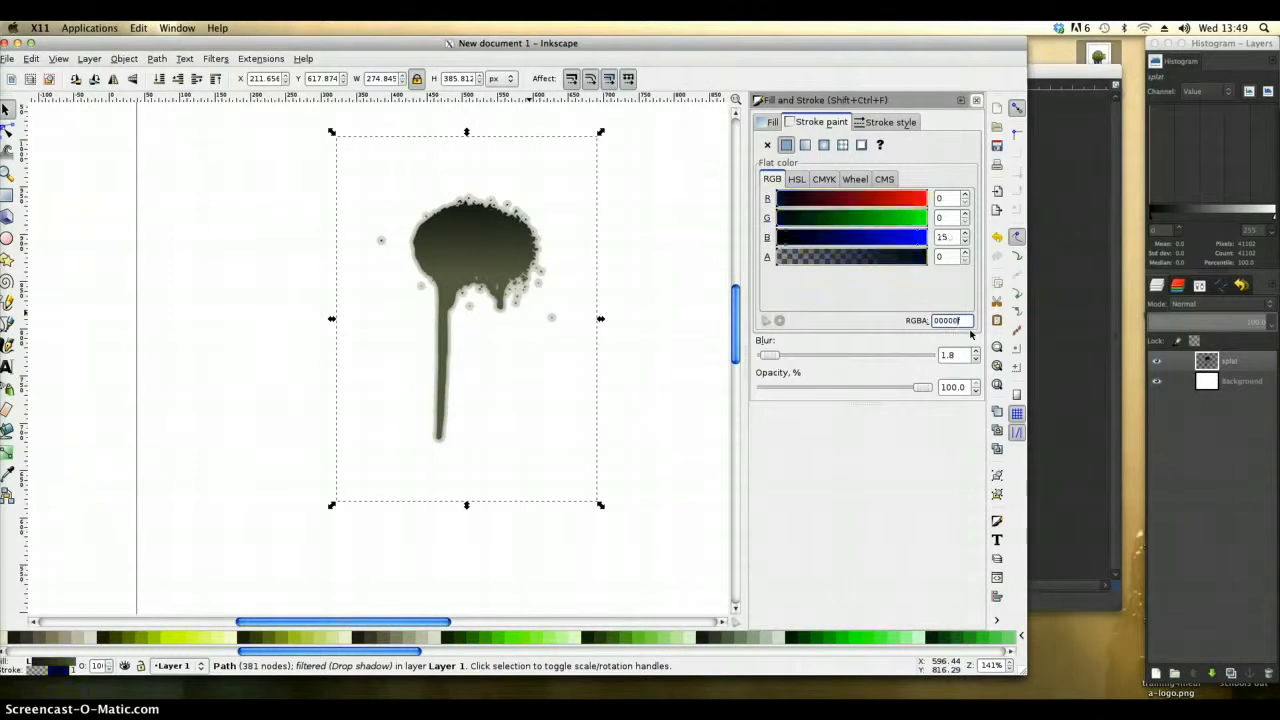
text(0)
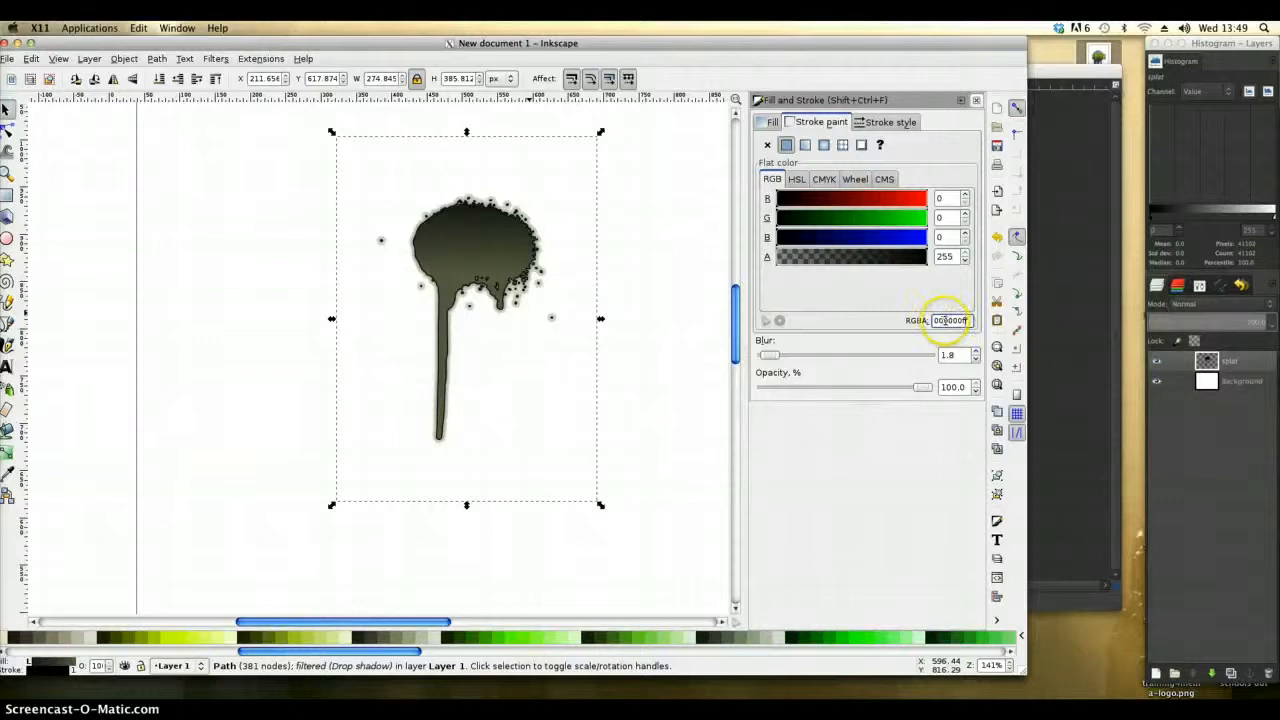
Step: Change the dark splat's stroke colour to white by its RGBA value and deselect the splat
drag(967, 321, 961, 321)
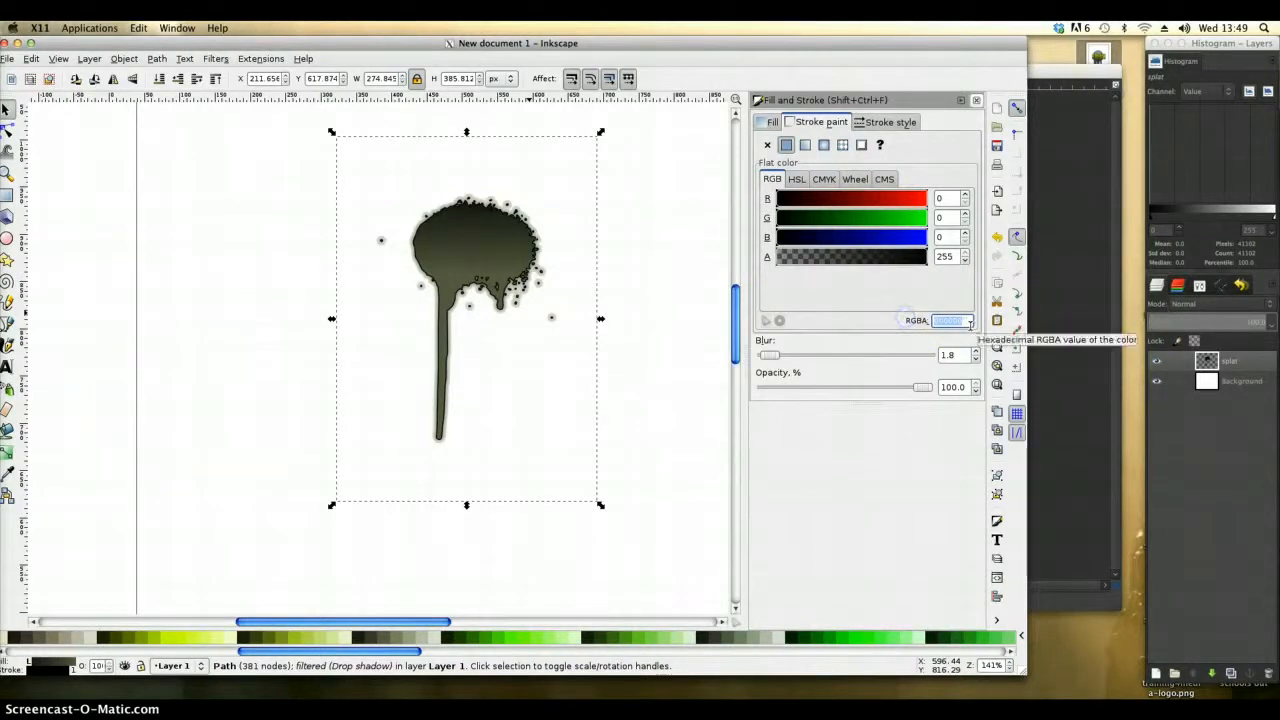
text(fffffff0)
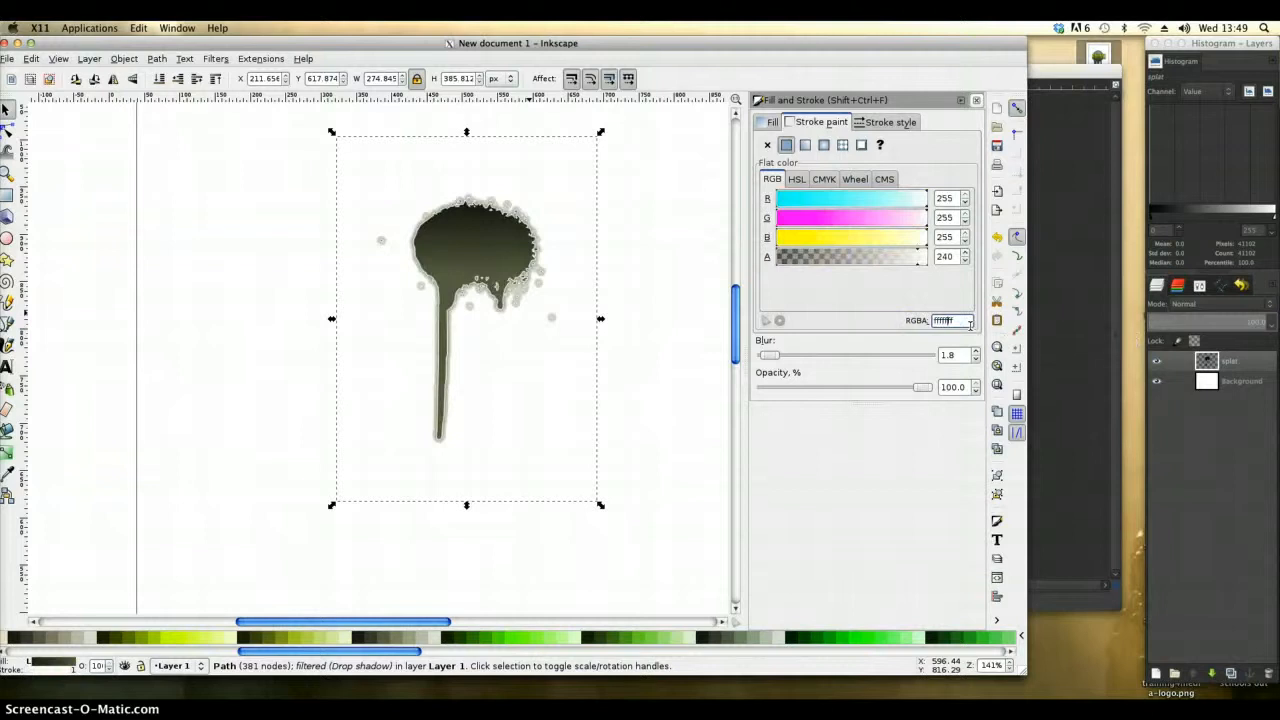
click(264, 221)
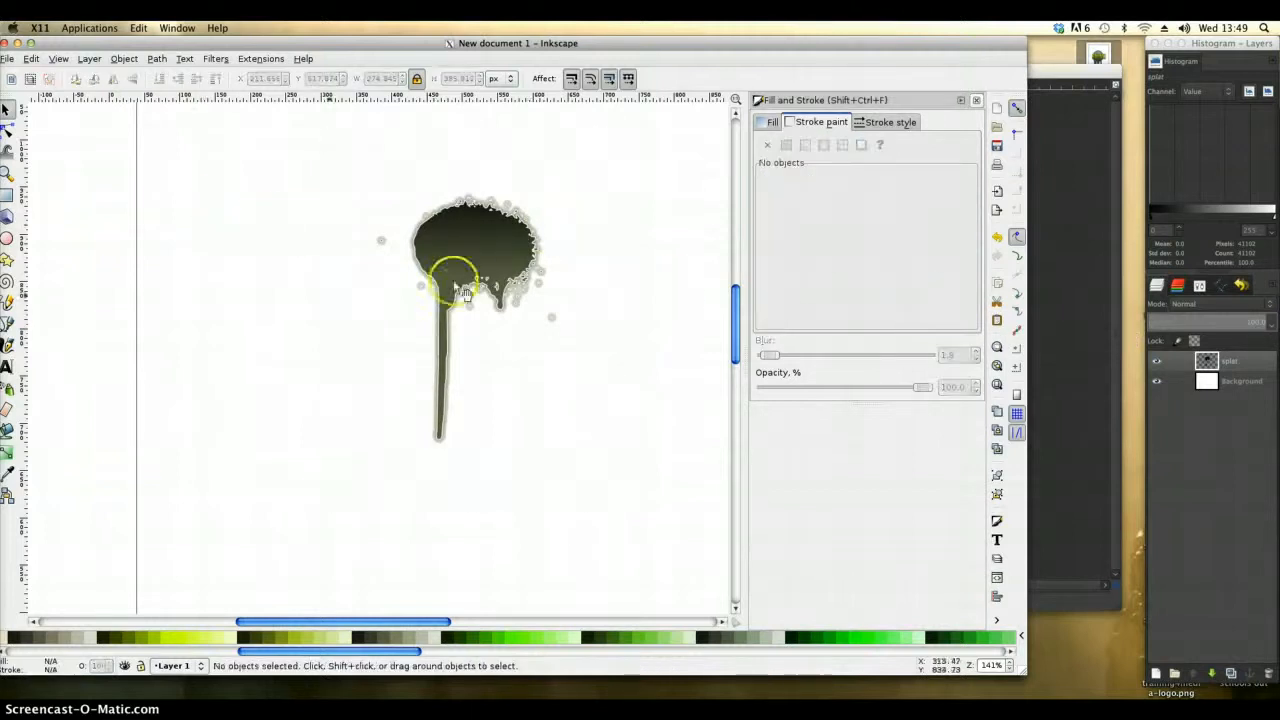
Step: Select the dark splat and set its stroke width to 0.8 px
click(472, 251)
click(638, 218)
click(812, 123)
click(872, 122)
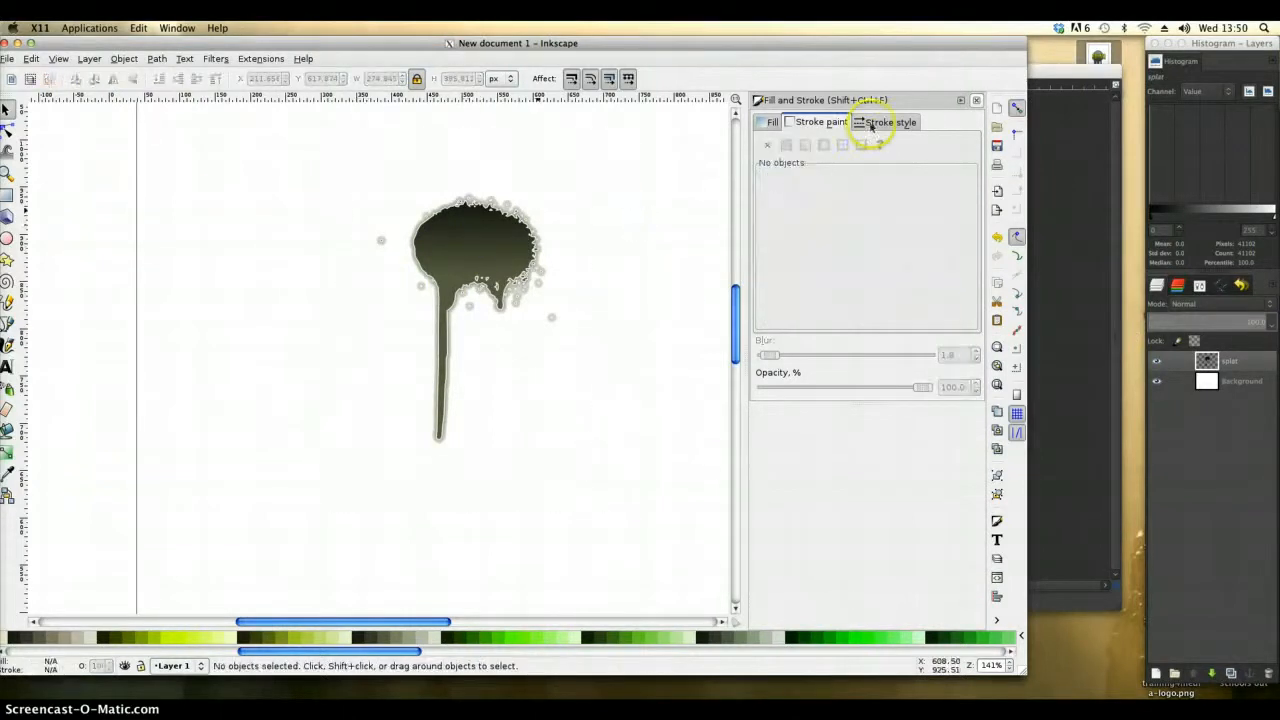
click(486, 243)
click(890, 170)
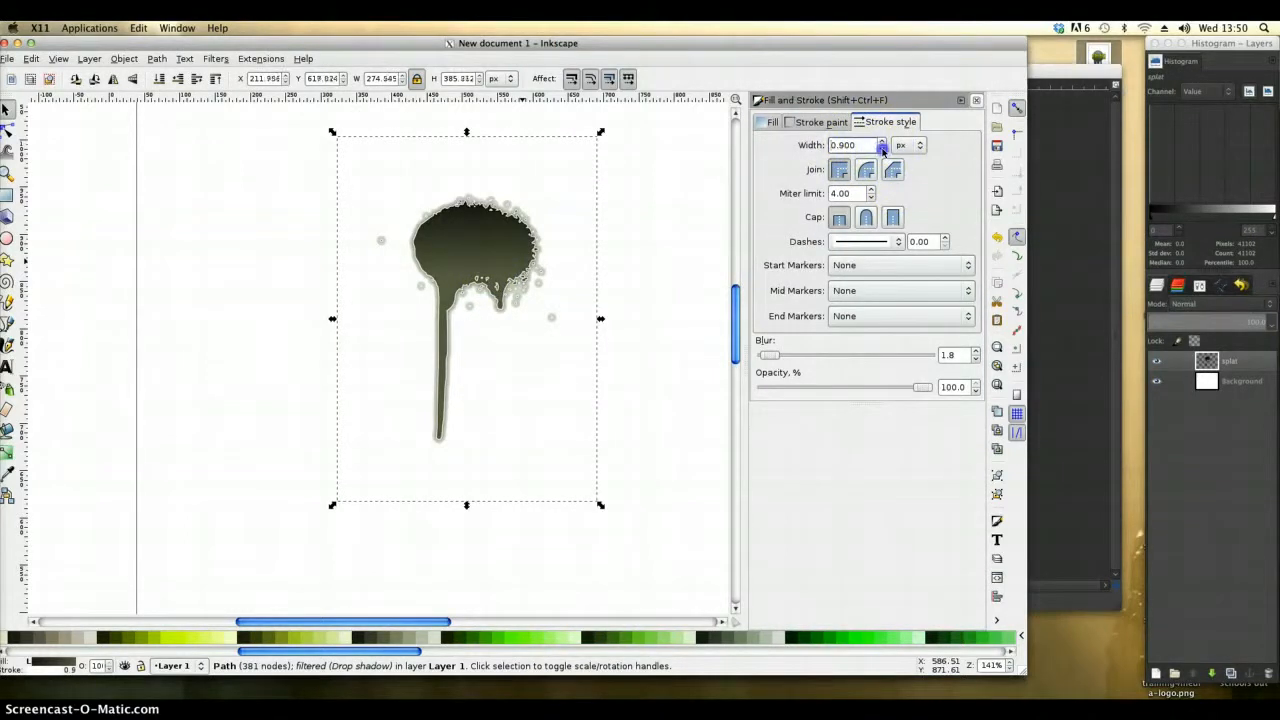
click(882, 150)
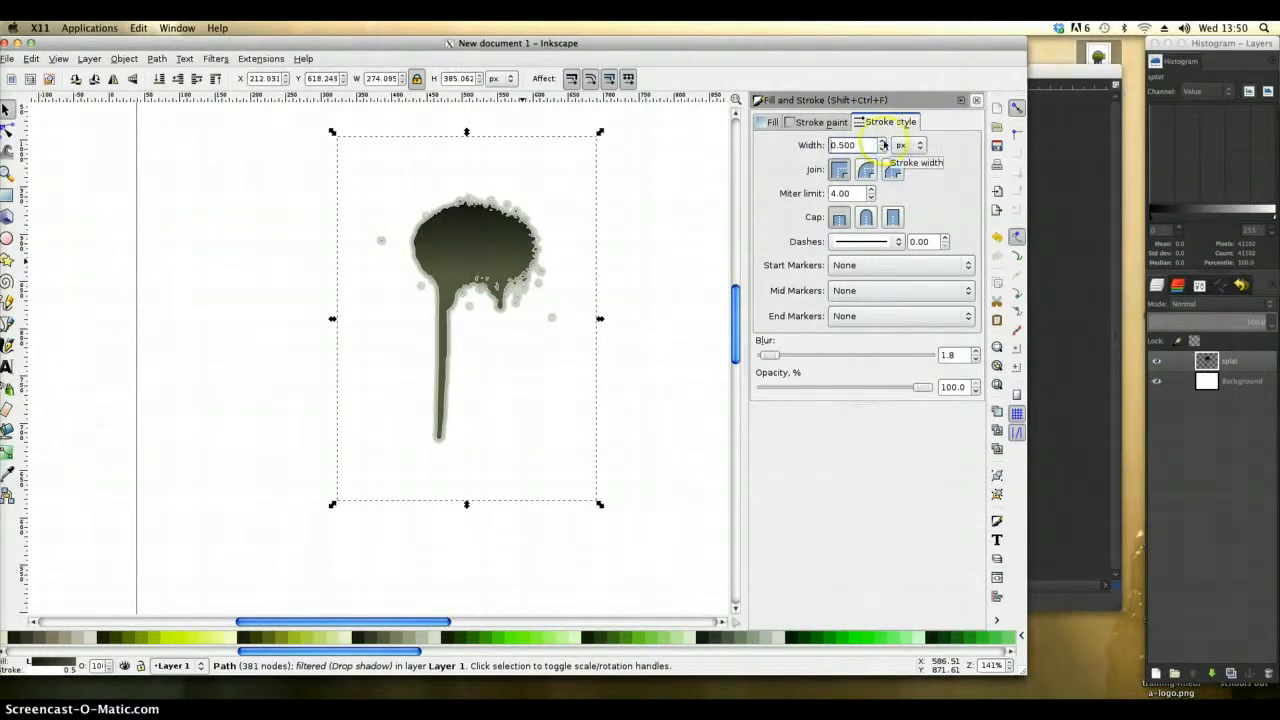
click(882, 142)
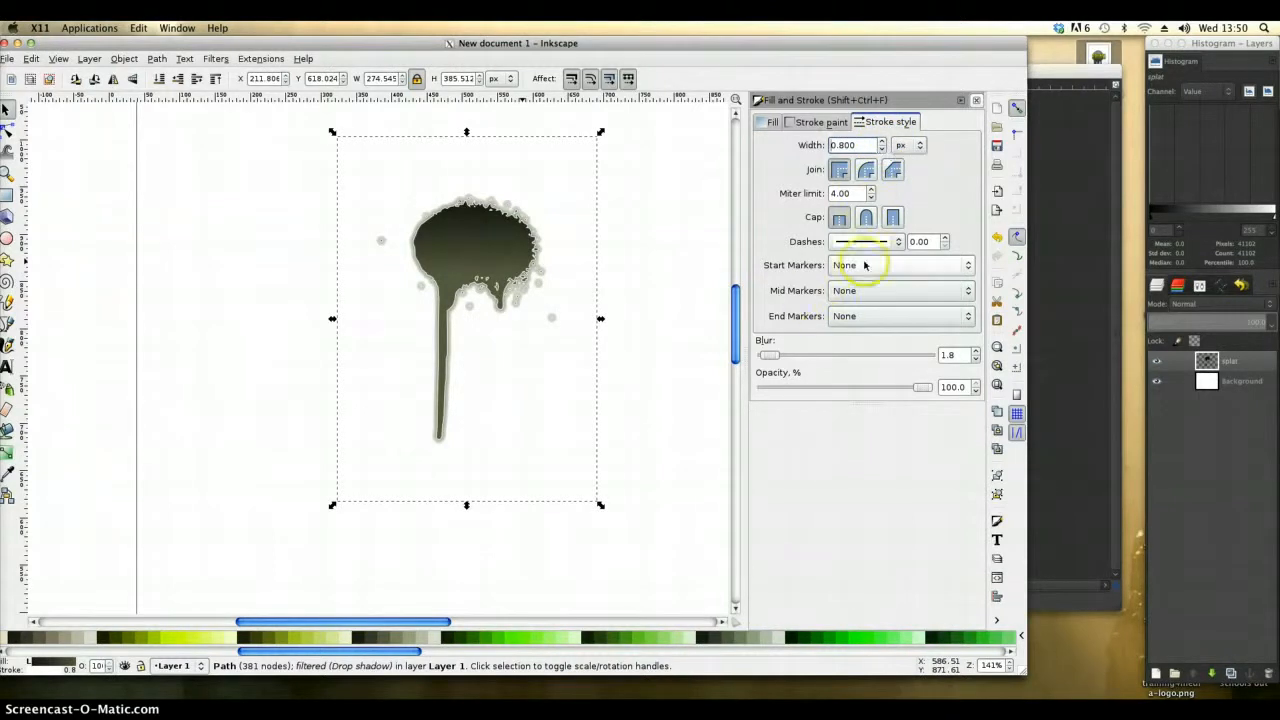
Step: Give the splat's stroke a dashed line pattern and deselect the splat
click(897, 242)
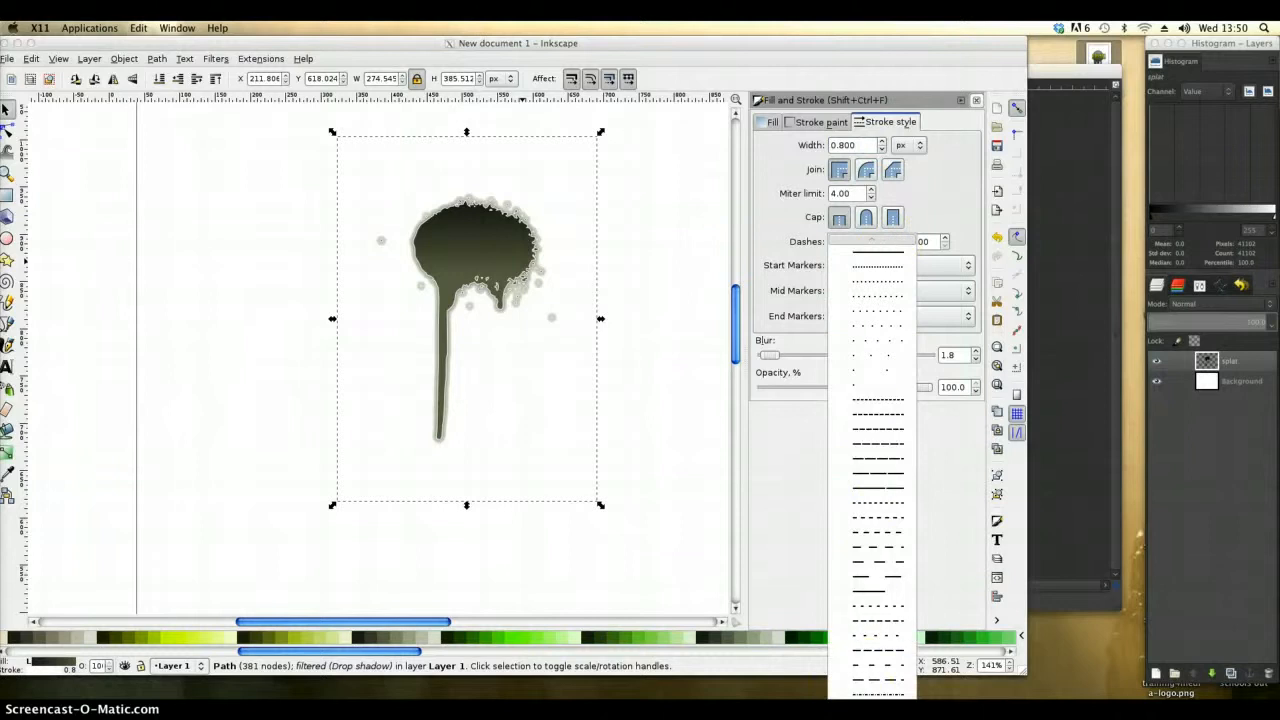
click(873, 651)
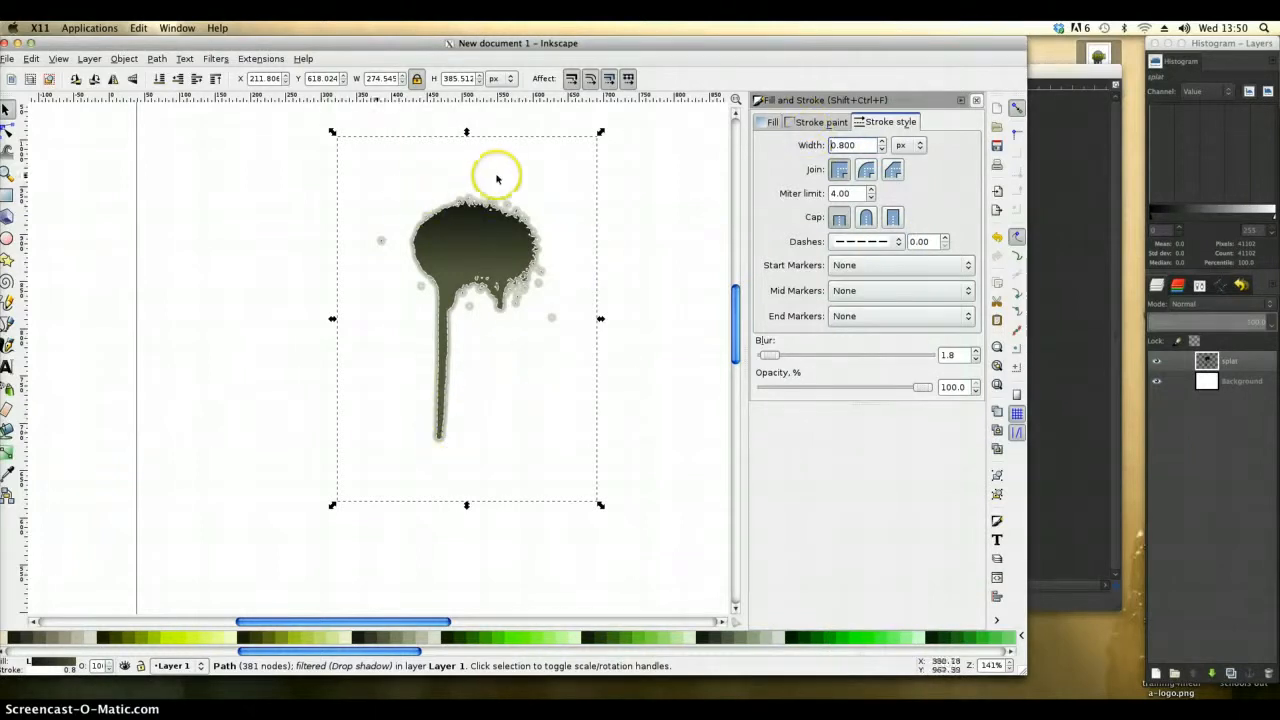
click(640, 219)
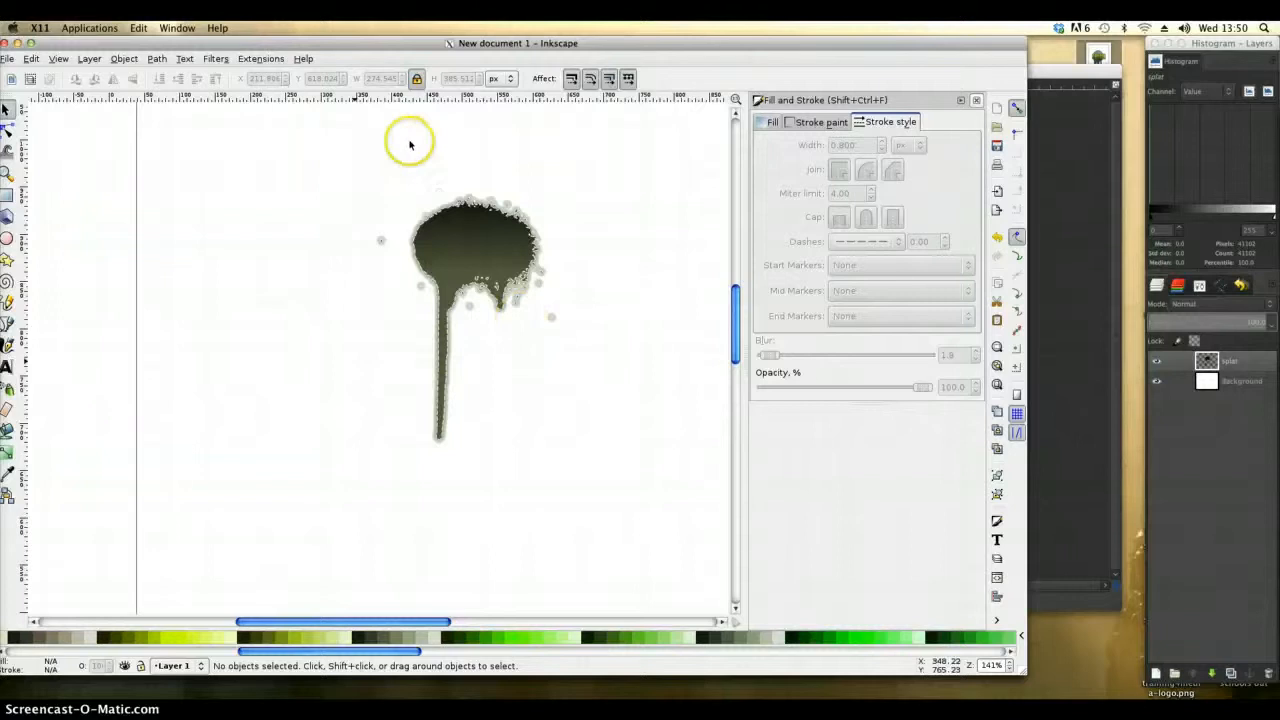
Step: Draw an ellipse about 238 by 155 px beside the splat and fill it near-black at 100% opacity
click(7, 238)
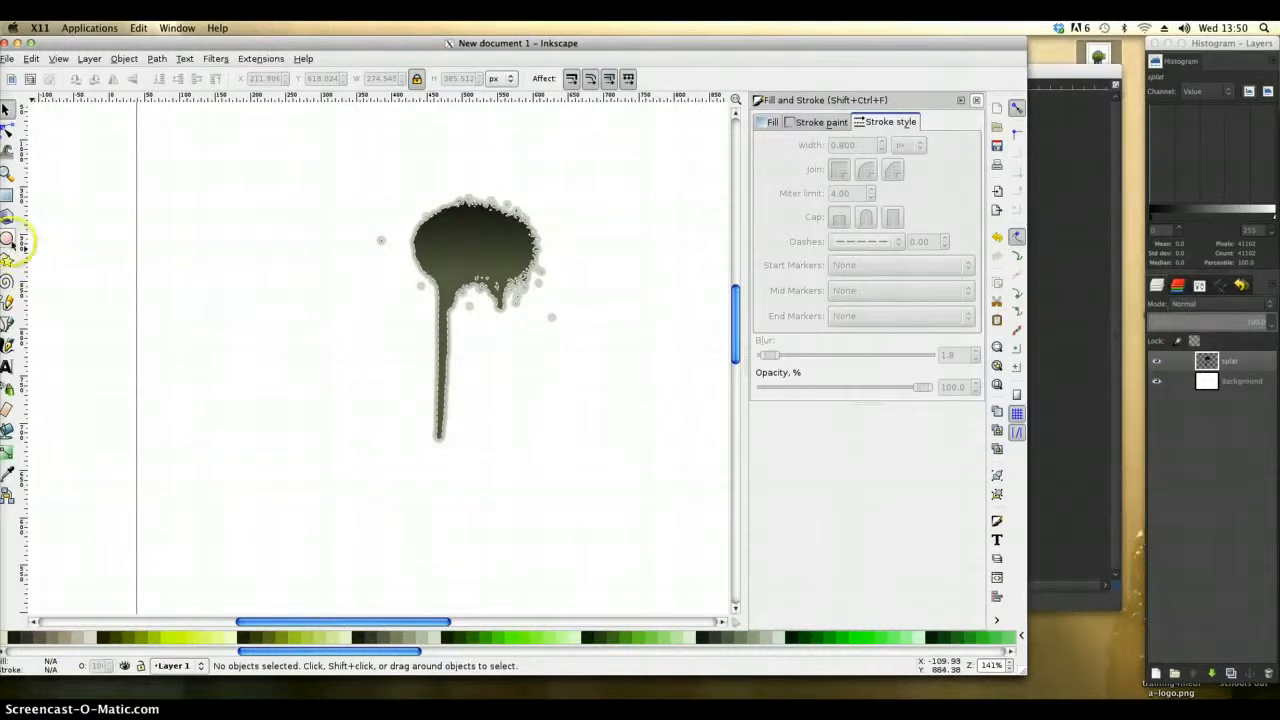
drag(170, 275, 388, 424)
scroll(430, 615, left, 5)
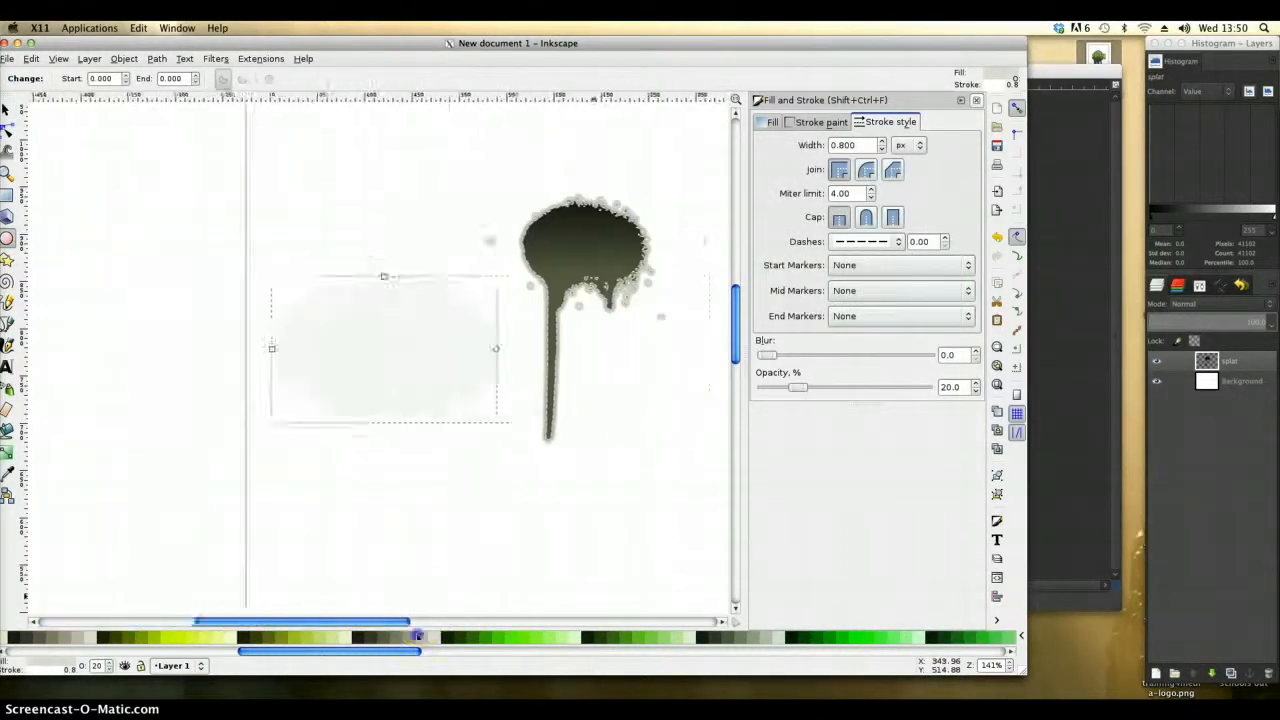
scroll(418, 636, right, 5)
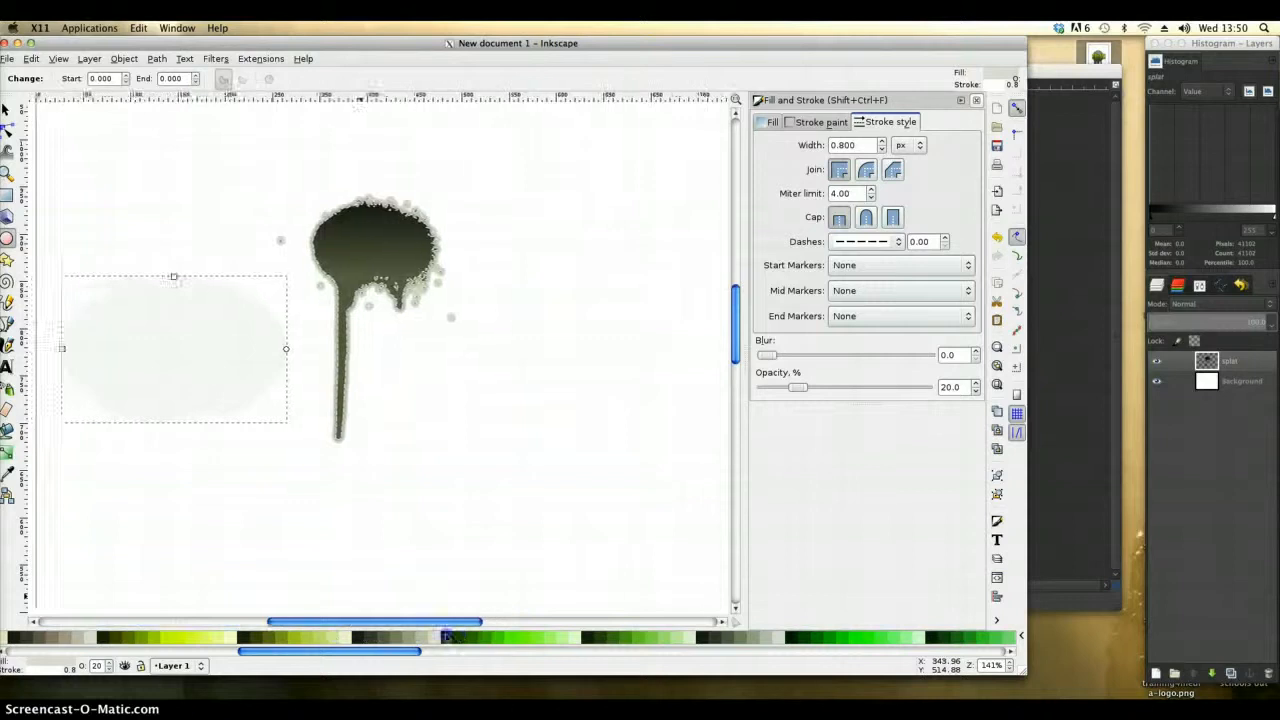
click(12, 638)
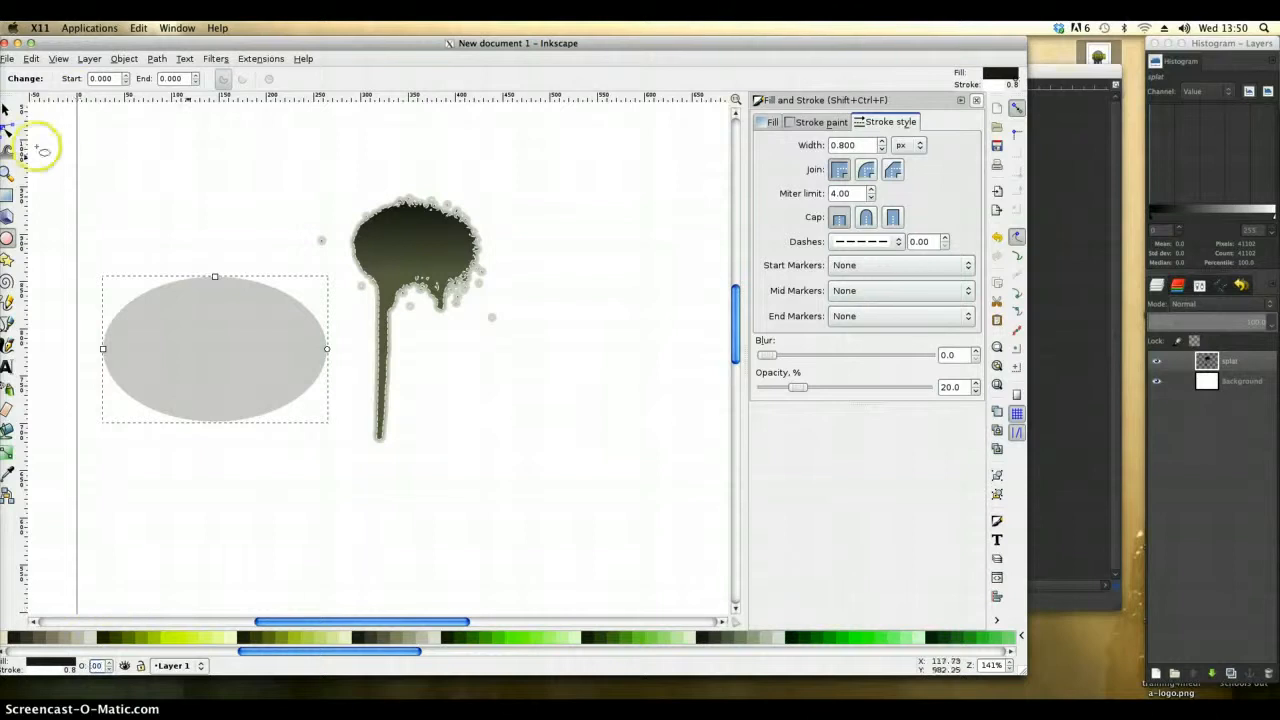
Step: Position the near-black ellipse behind the splat's blob and remove its stroke
click(6, 108)
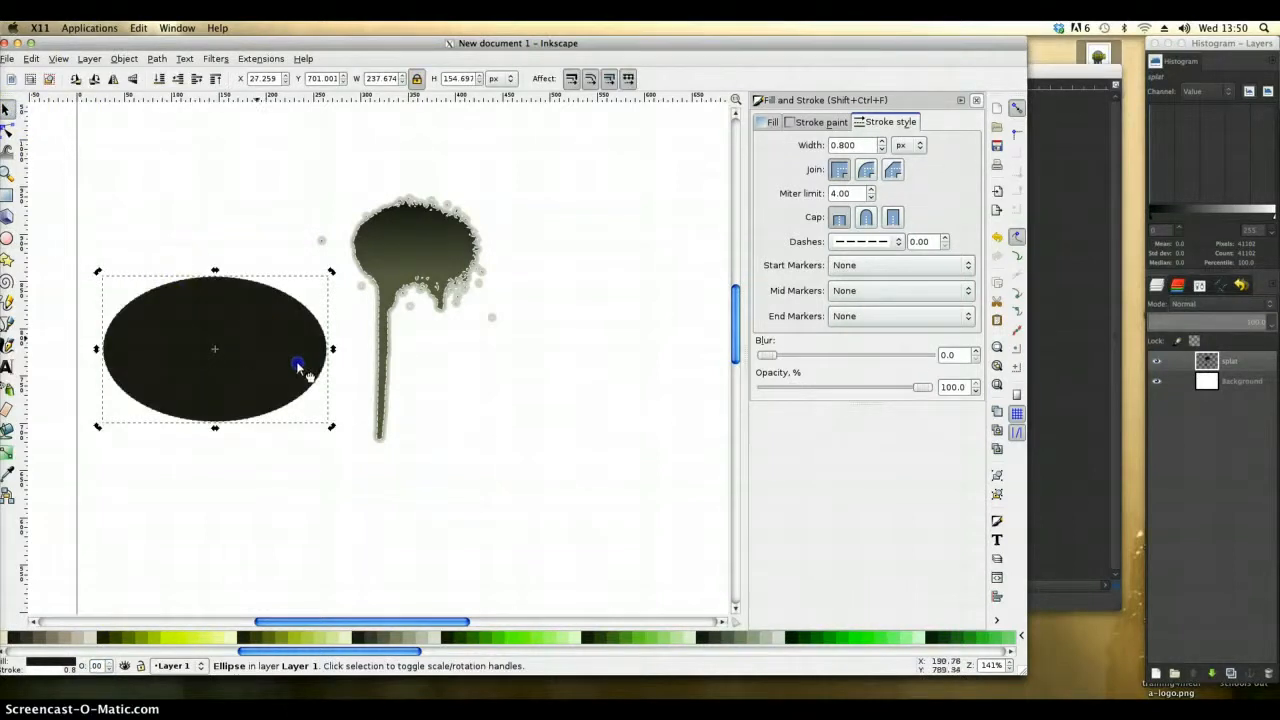
drag(297, 363, 443, 266)
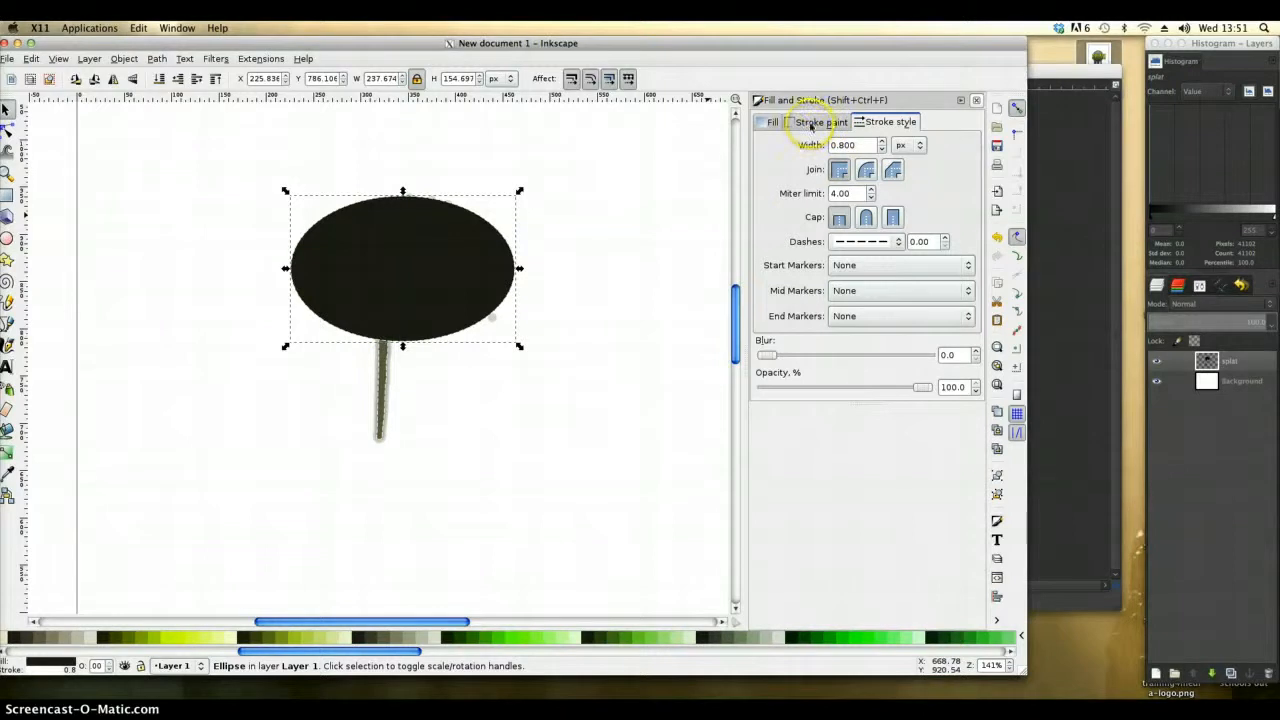
click(811, 123)
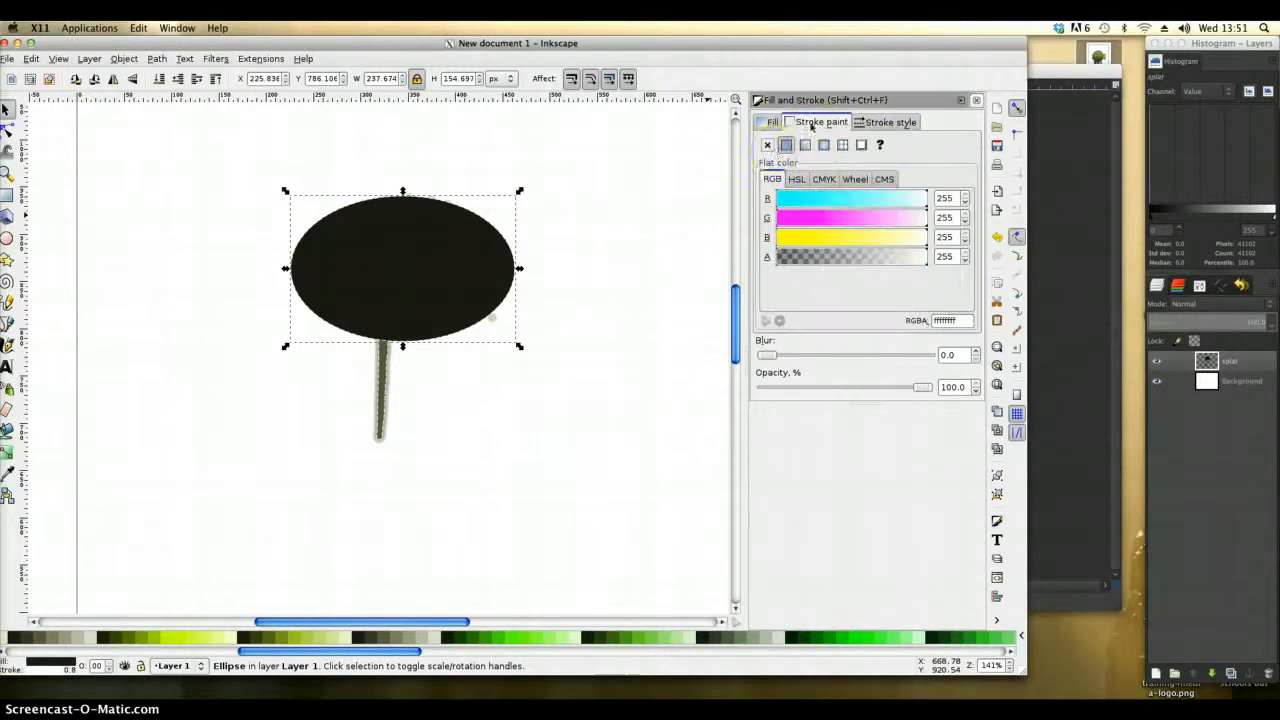
click(767, 146)
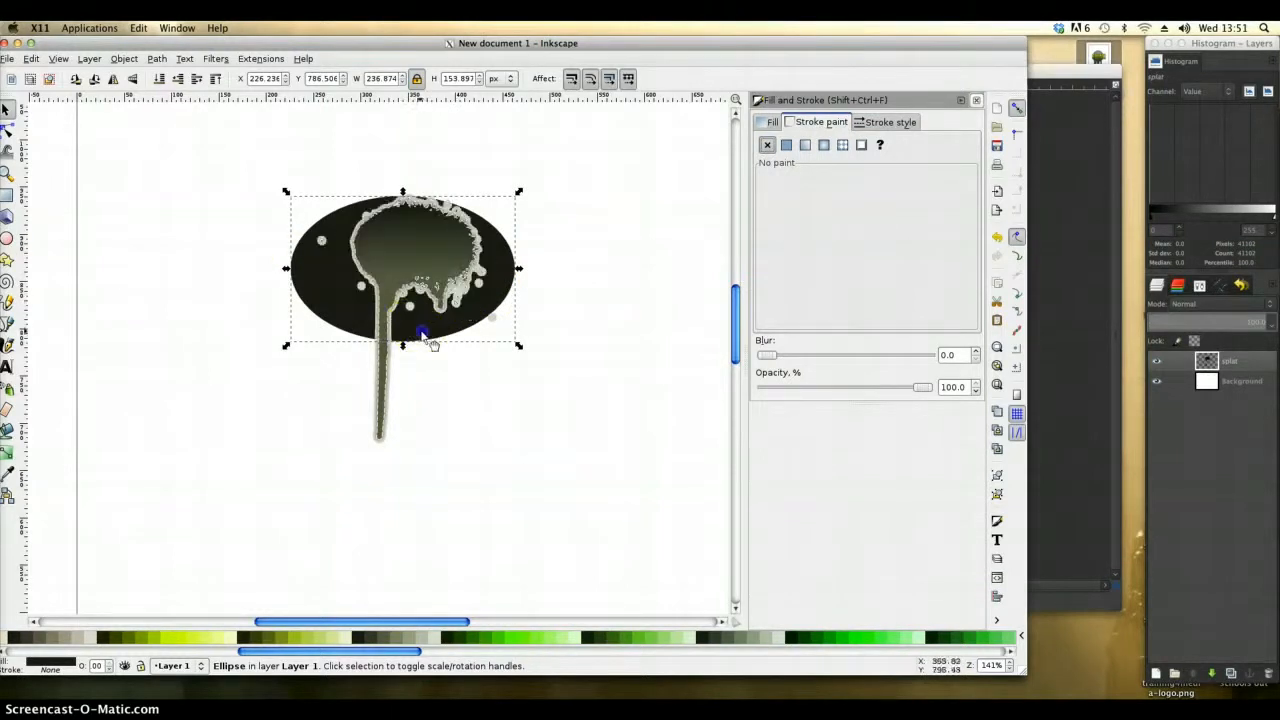
drag(429, 337, 439, 325)
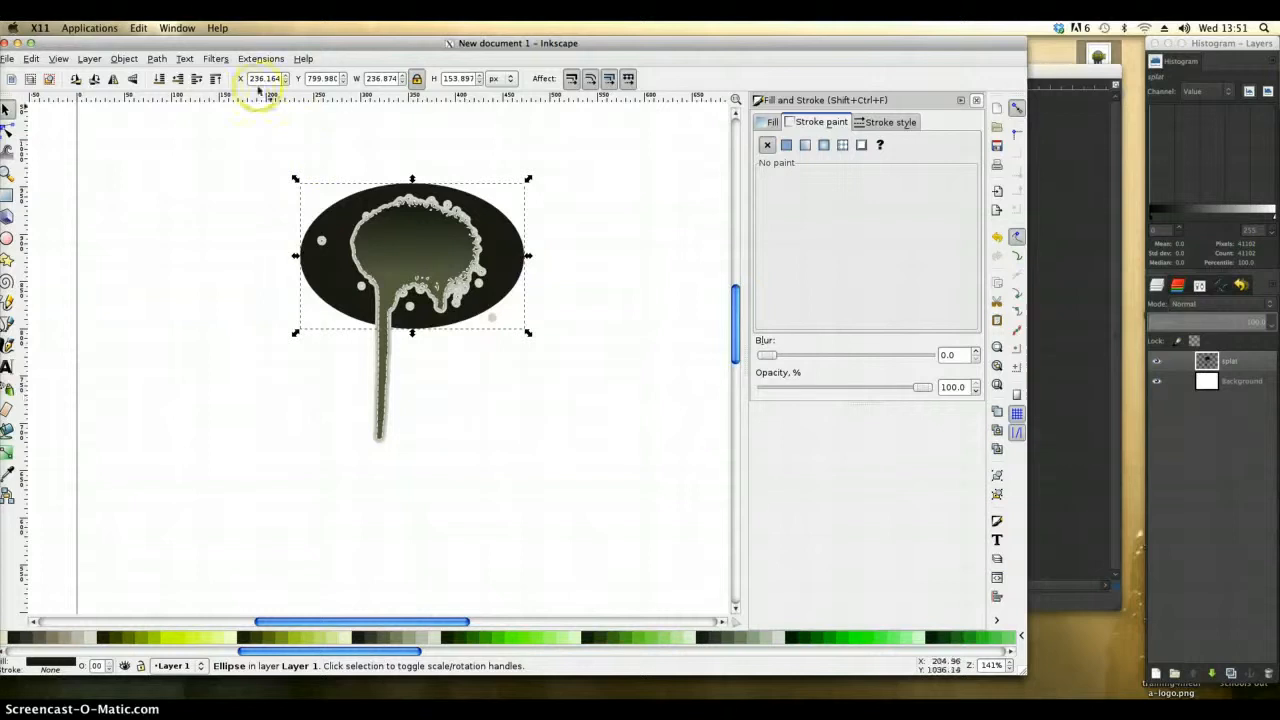
Step: Apply a drop shadow to the ellipse with 2.0 px blur, 50% opacity, 0.4 px horizontal and 0.3 px vertical offset, and deselect it
click(215, 58)
click(250, 170)
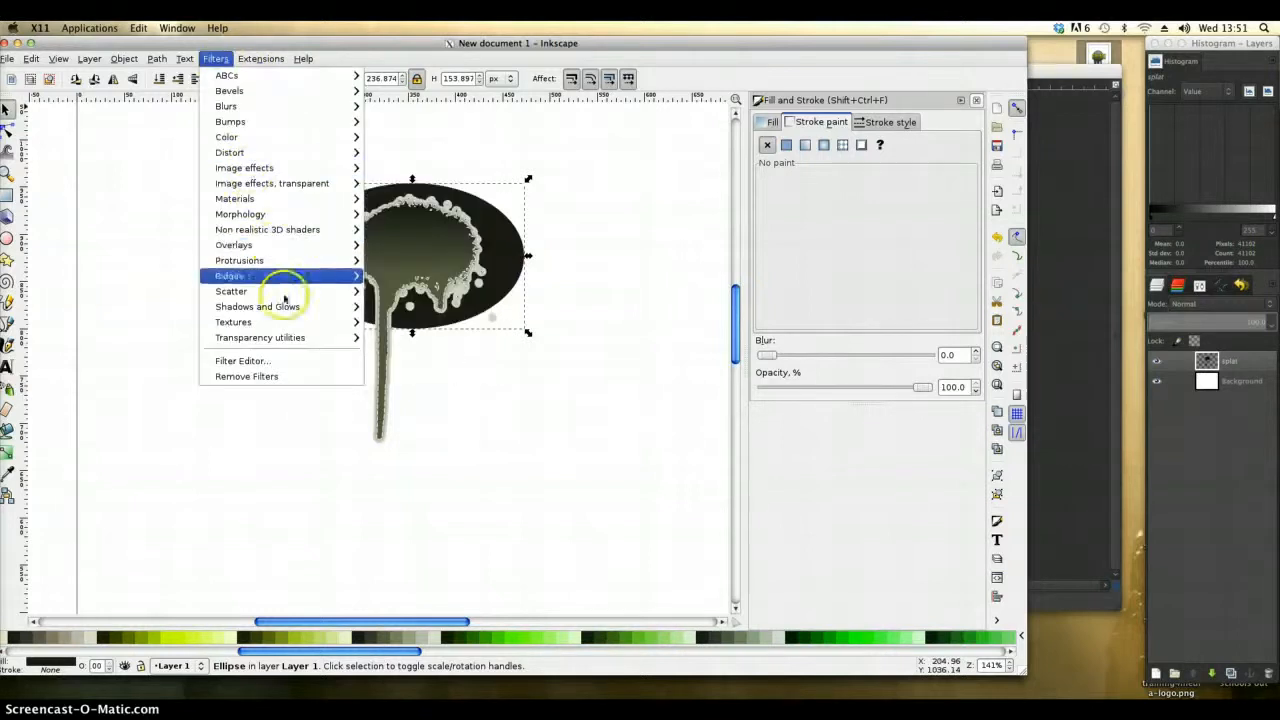
mouse_move(286, 306)
click(410, 384)
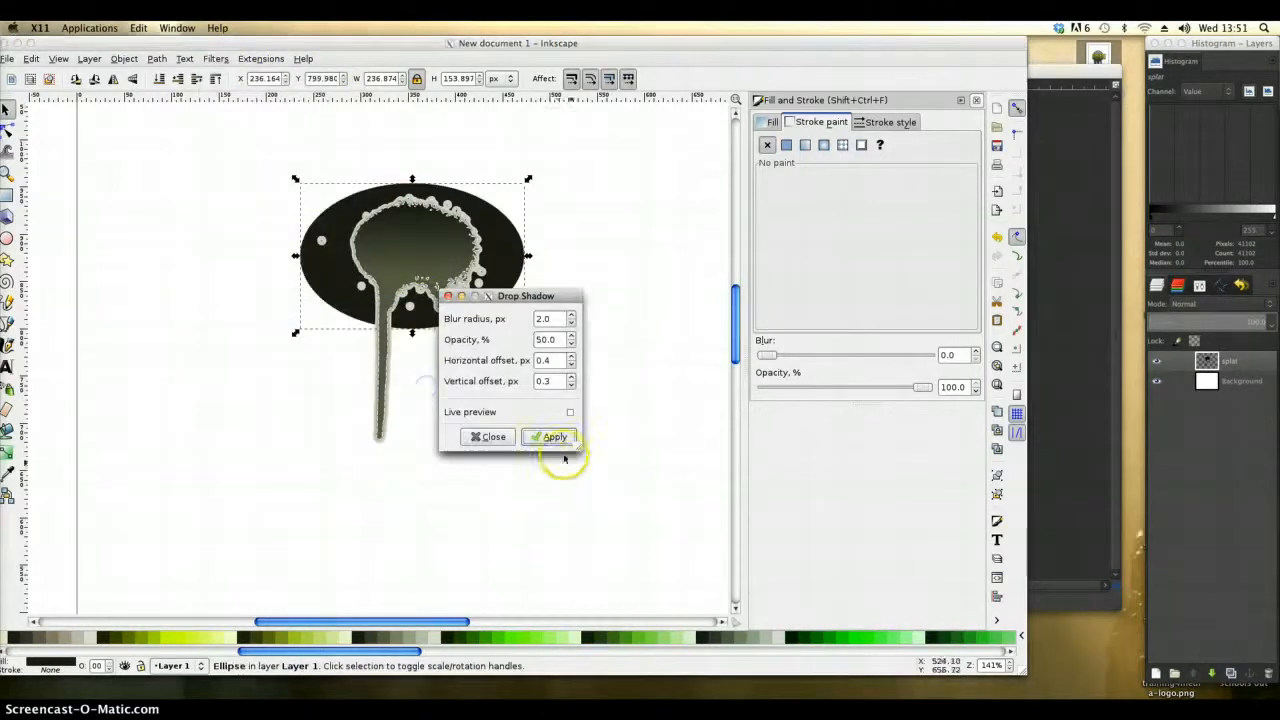
click(552, 437)
click(491, 436)
click(535, 497)
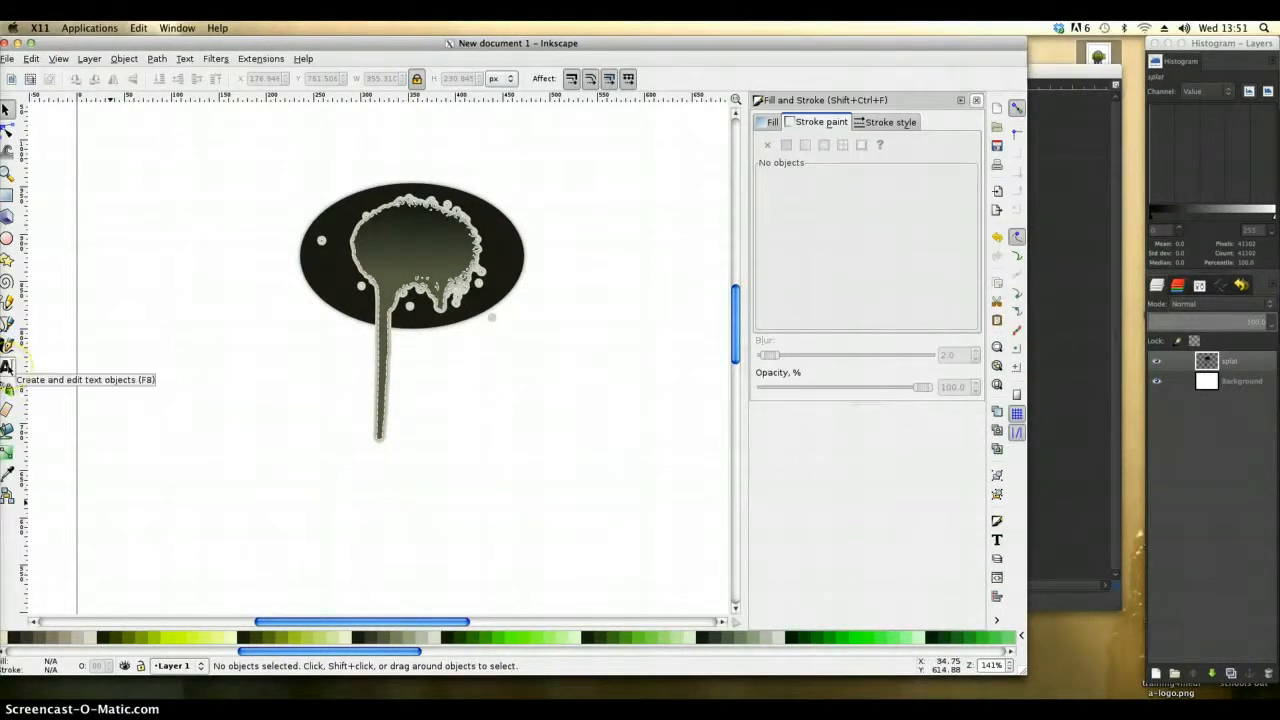
Step: Add the text SPLAT in the Graffiti font at size 48 beside the drip
click(7, 367)
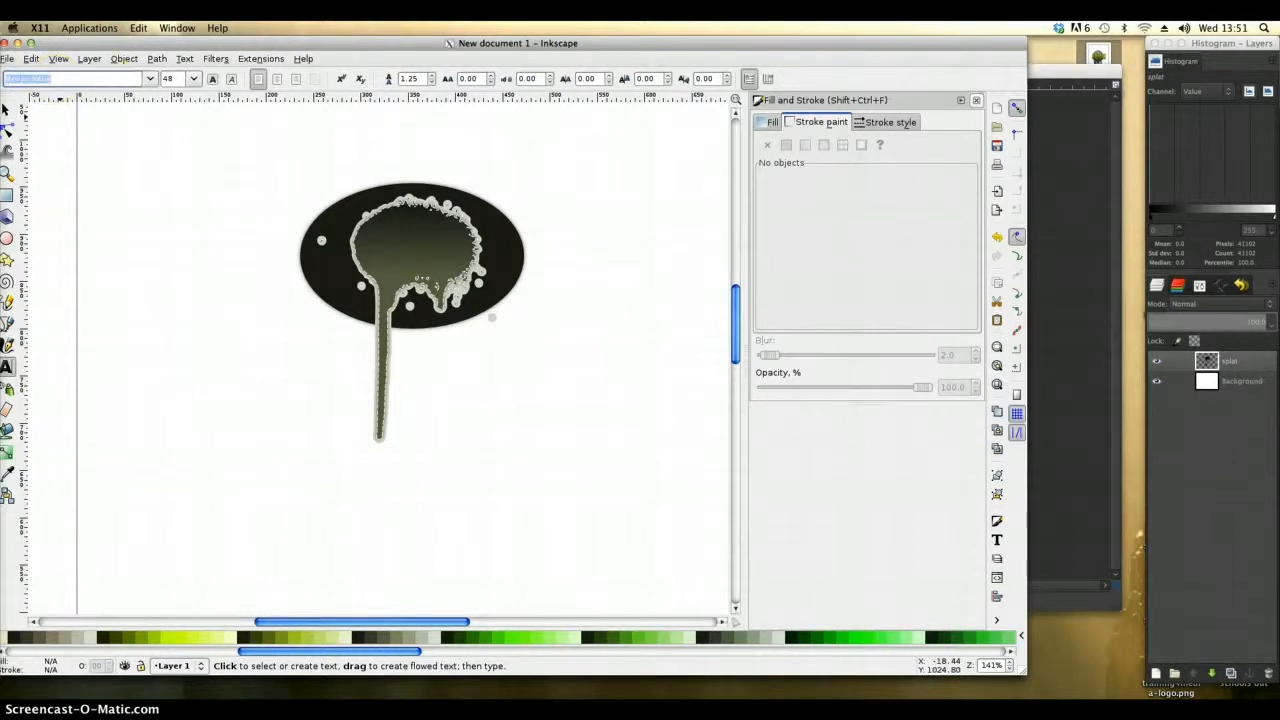
click(150, 79)
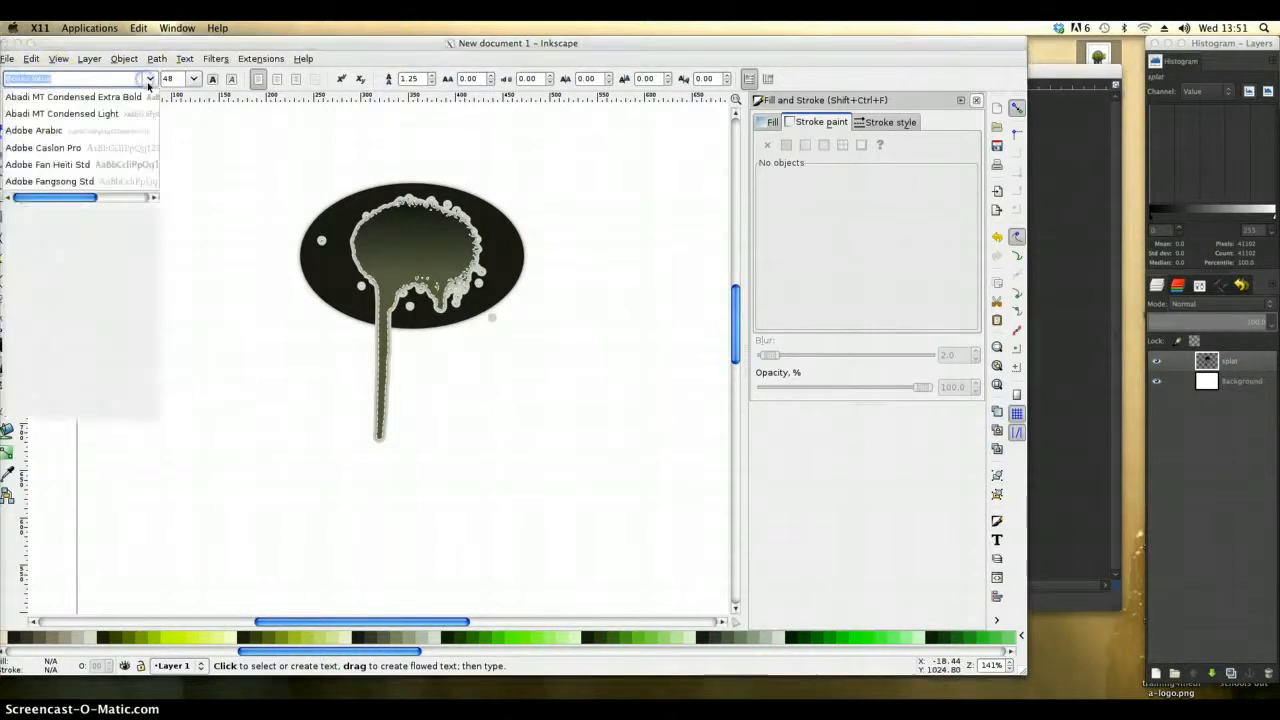
click(151, 79)
click(151, 79)
scroll(135, 317, down, 20)
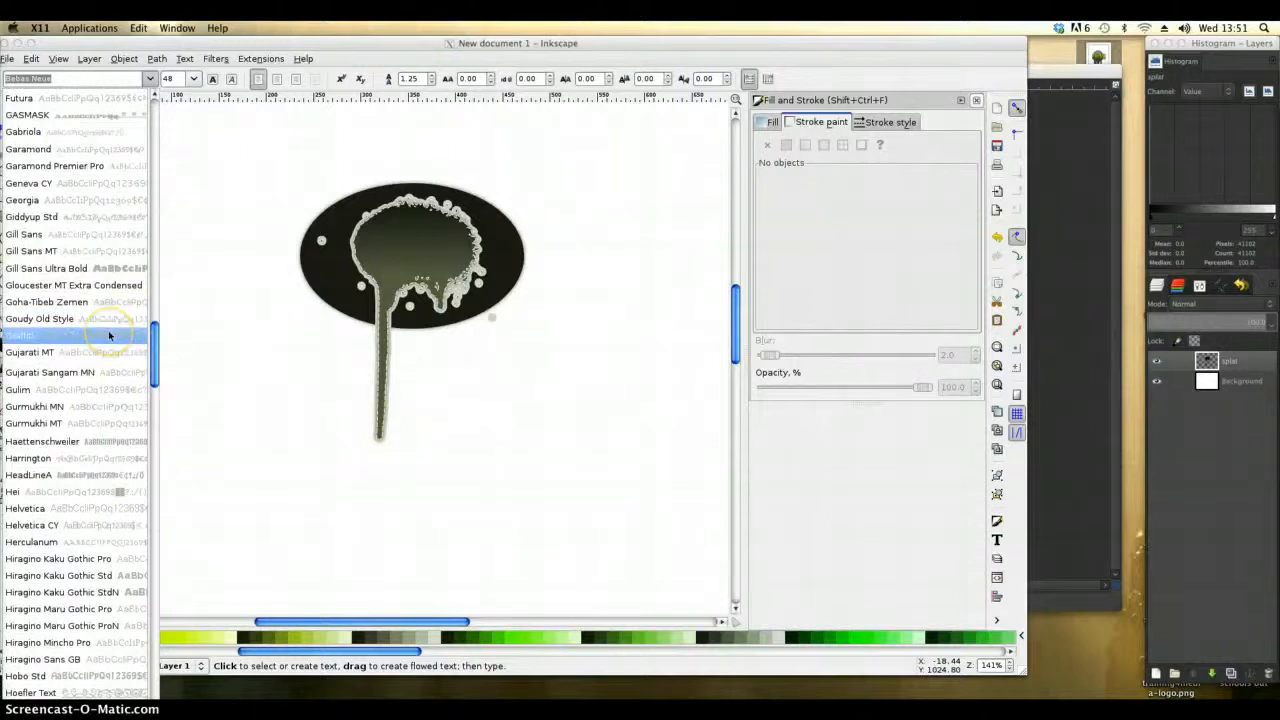
click(110, 335)
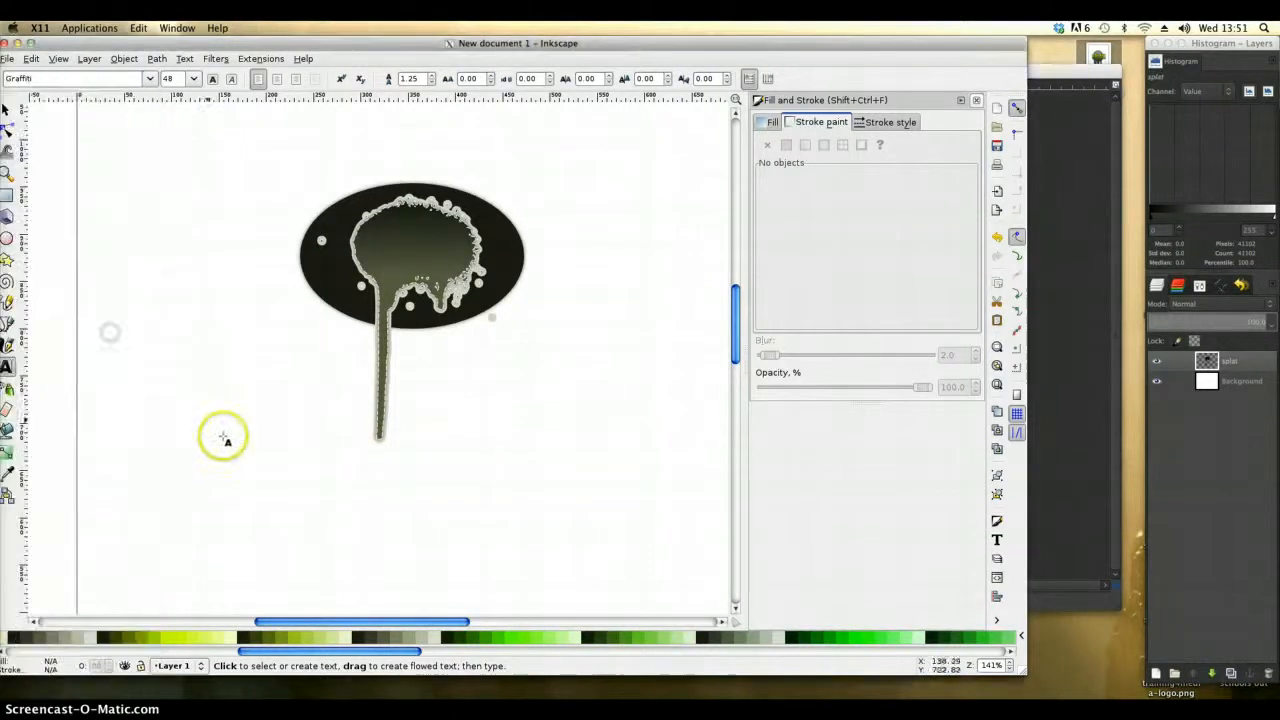
click(202, 398)
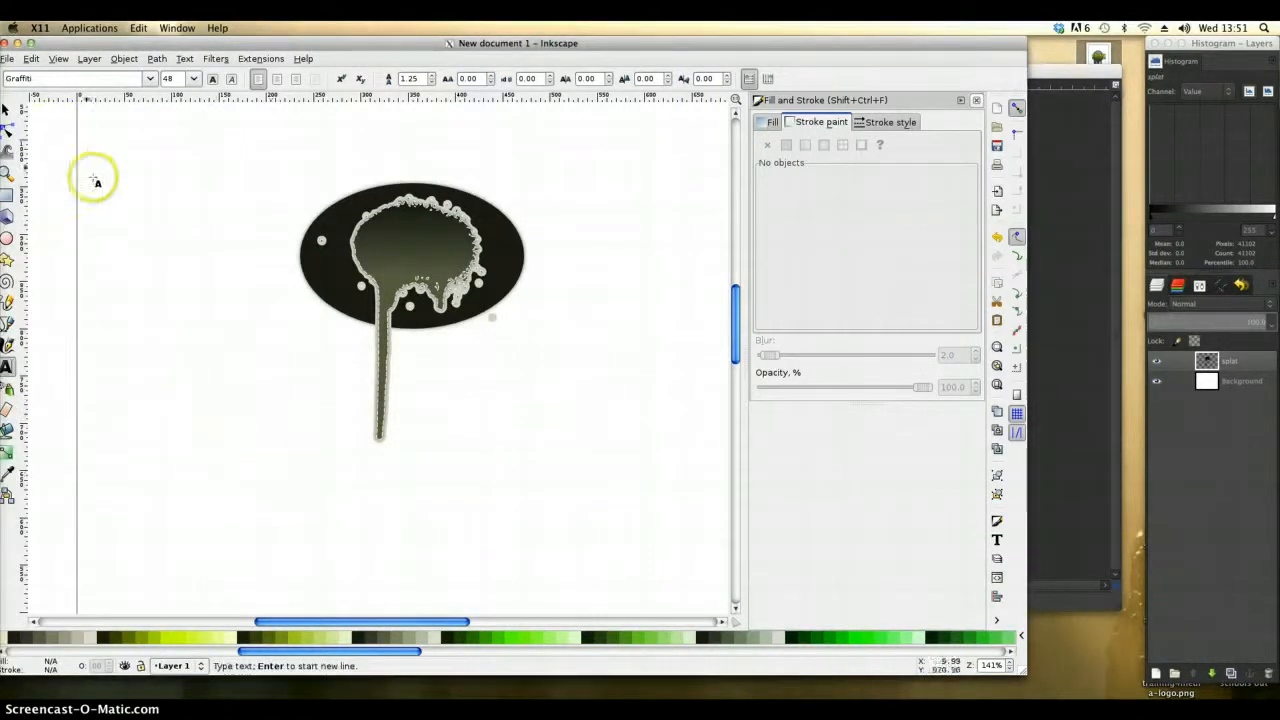
text(S)
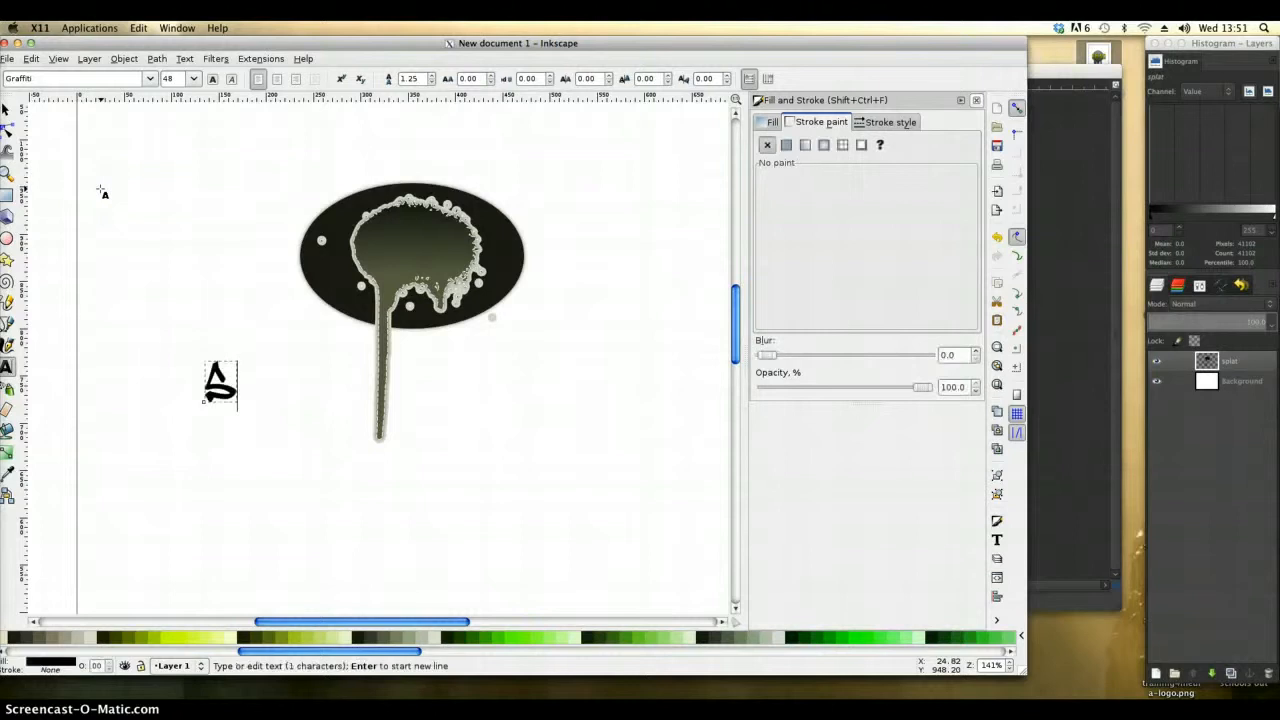
text(PLAT)
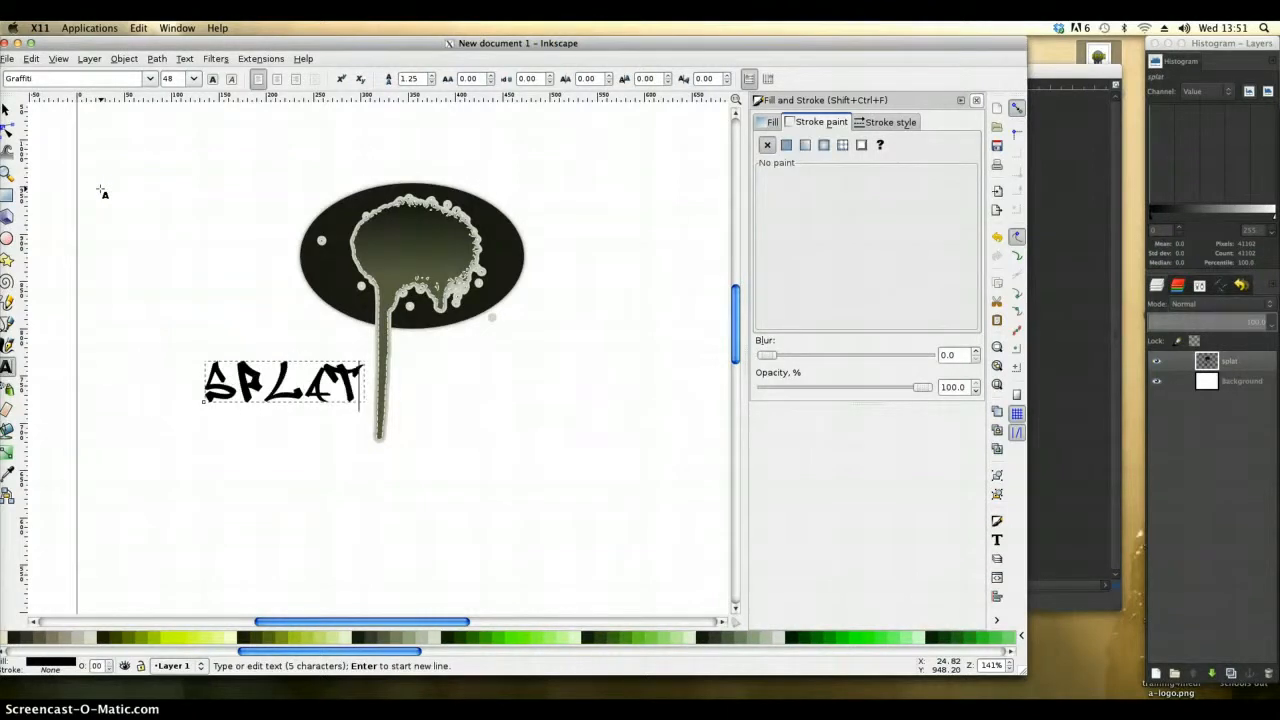
Step: Enlarge the SPLAT text to about 257 by 66 px over the splat and ellipse, and fill it lime green
click(6, 108)
drag(250, 375, 377, 258)
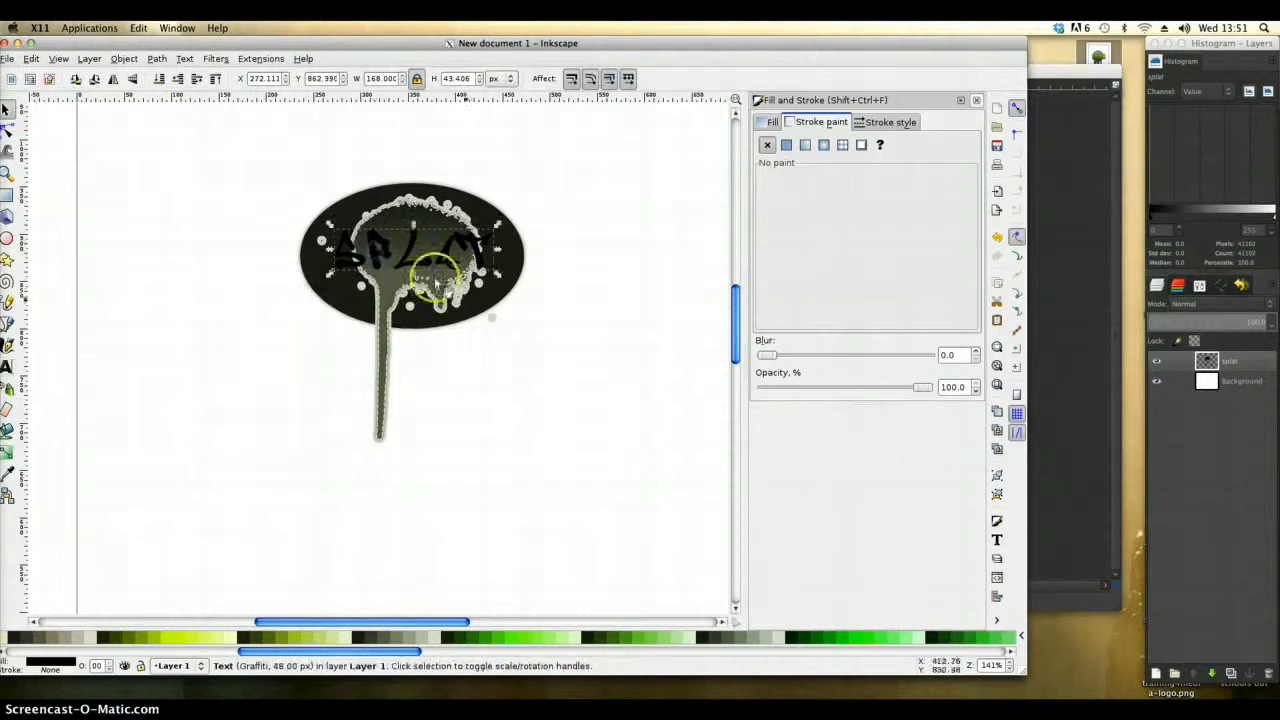
drag(500, 272, 583, 323)
click(400, 258)
drag(447, 283, 494, 276)
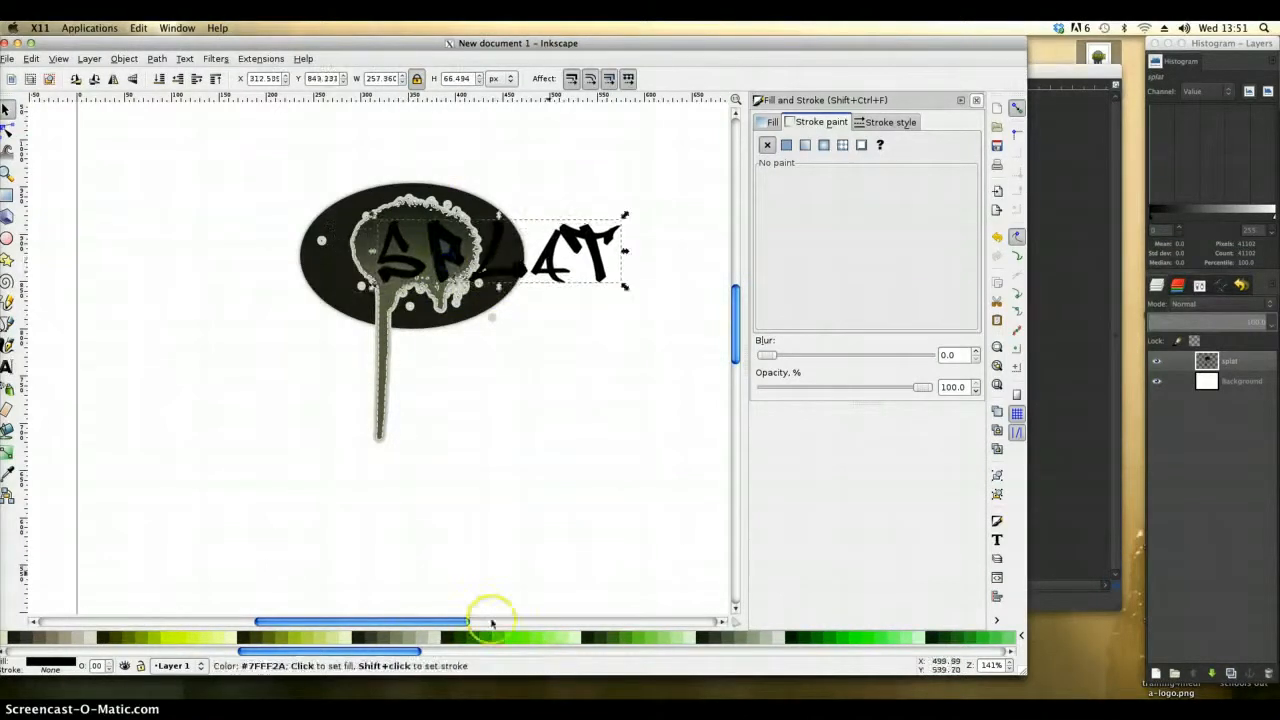
click(167, 638)
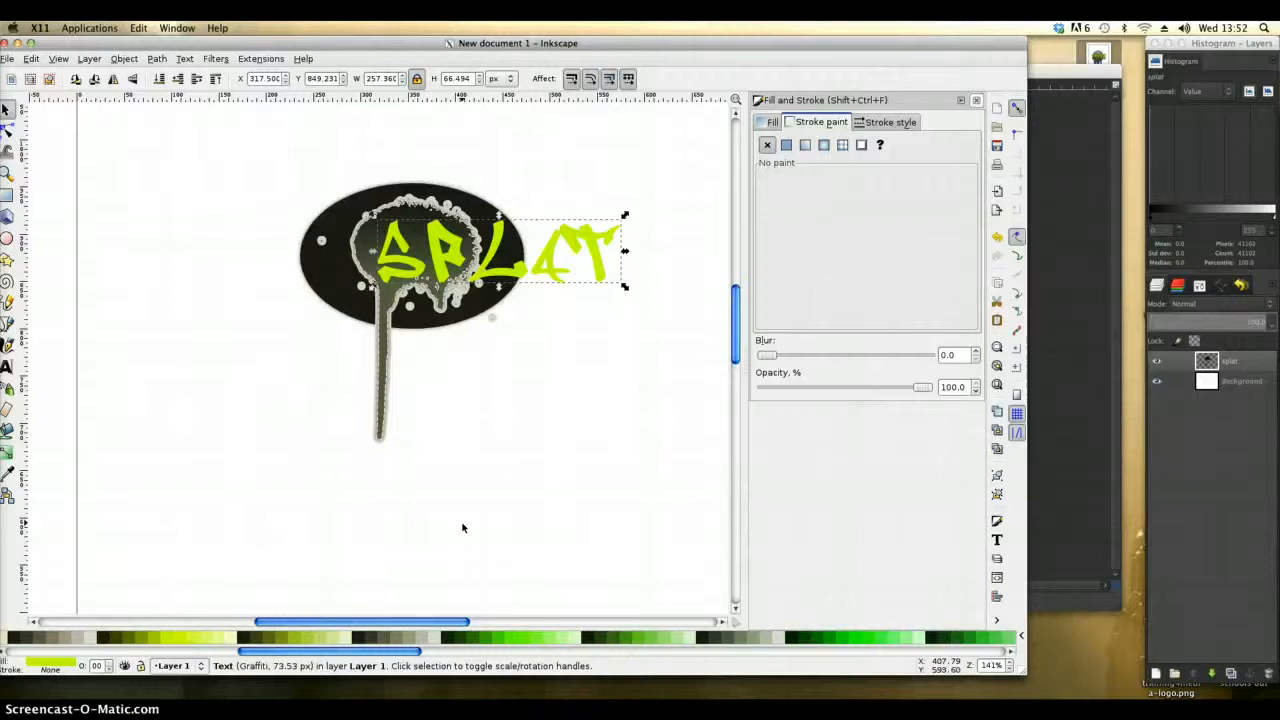
Step: Create a twice-outset near-black copy of the SPLAT lettering and place it behind the lime text as an outline
key(ctrl)
key(ctrl)
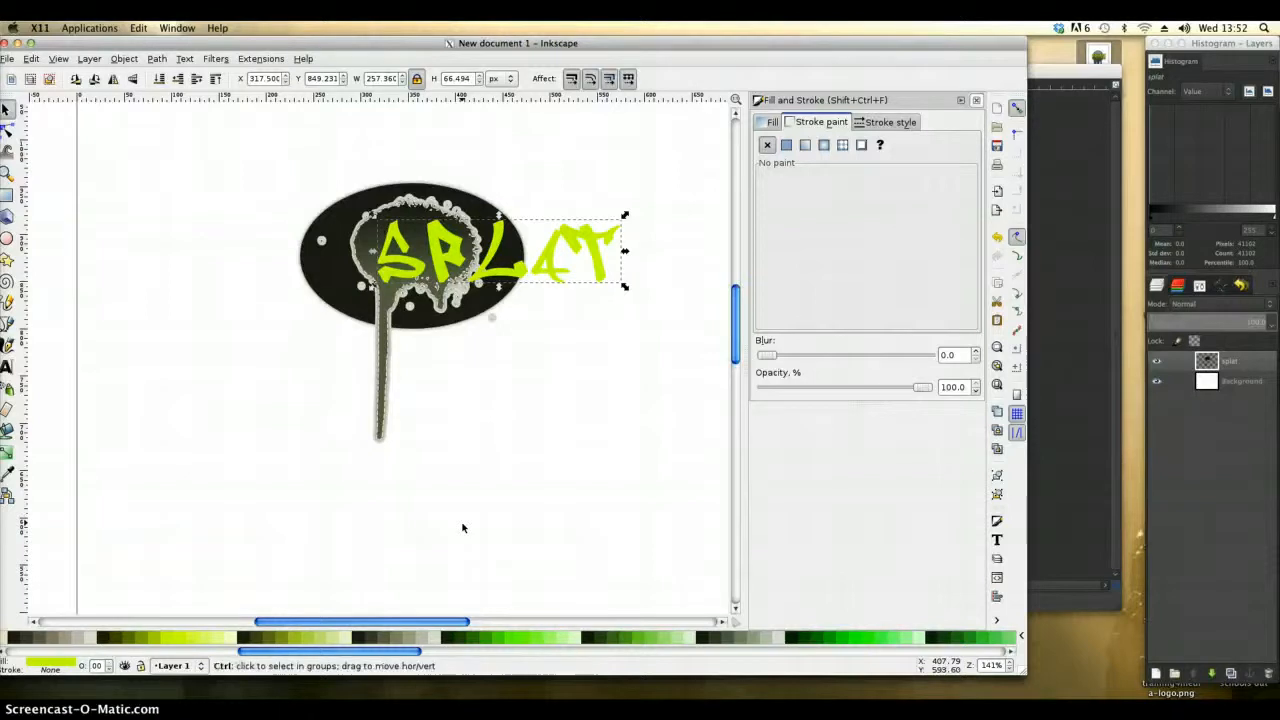
key(ctrl+parenright)
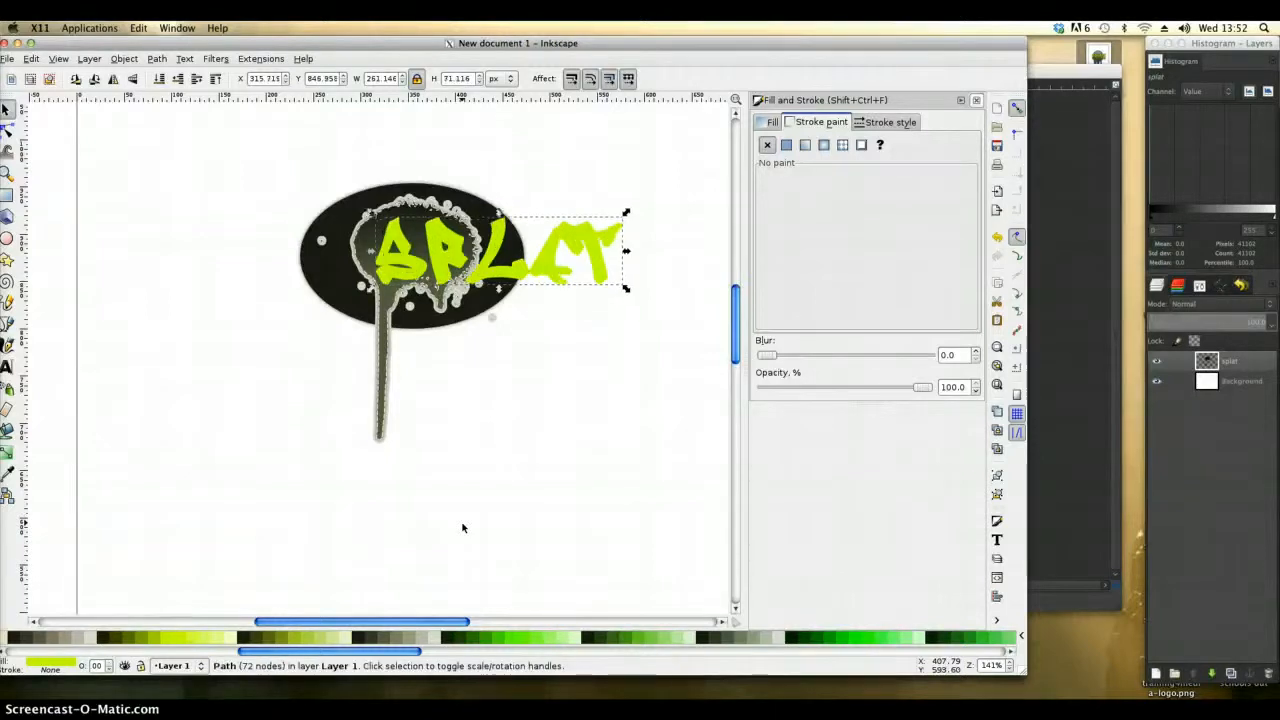
key(ctrl+parenright)
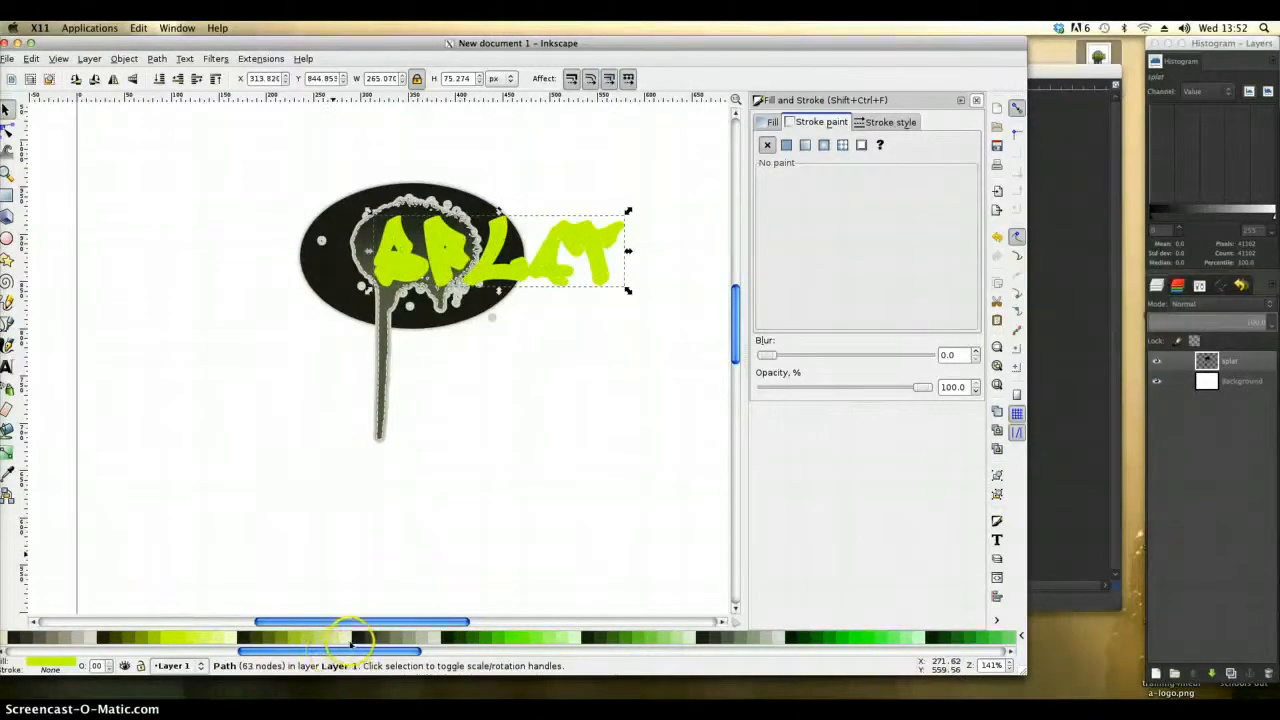
click(351, 638)
key(Page_Down)
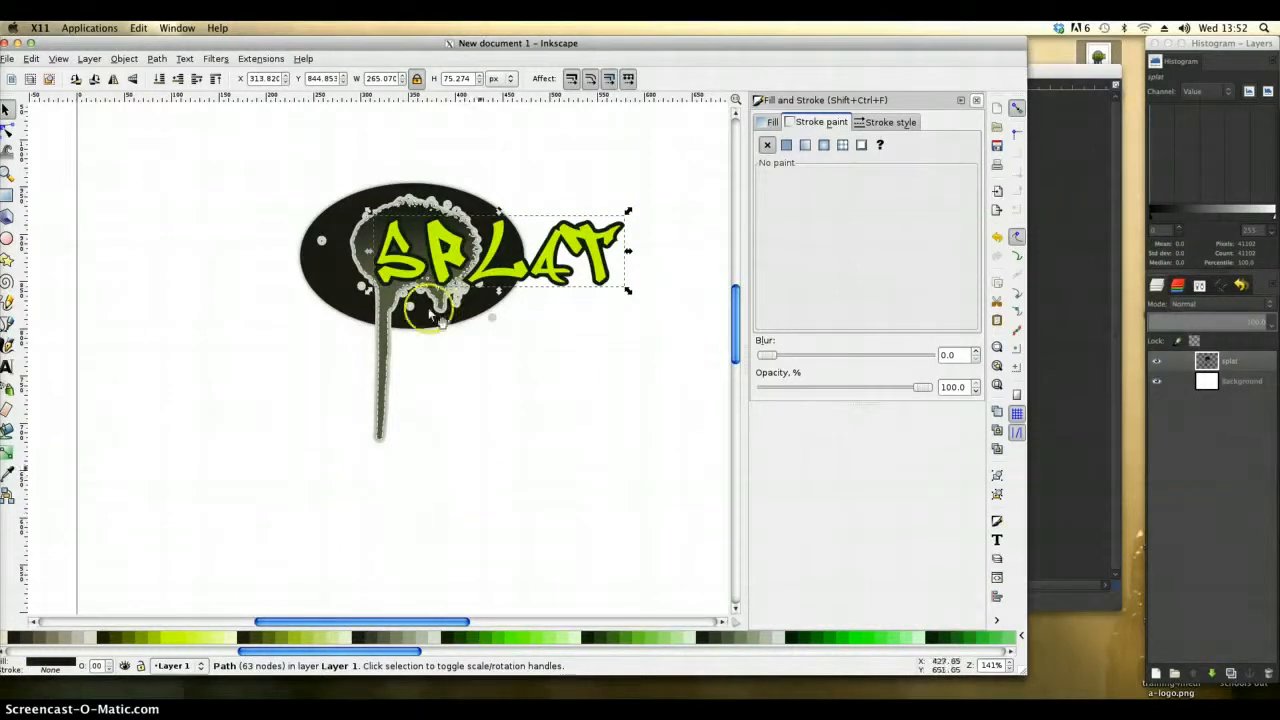
Step: Apply a vertical linear gradient to the lime SPLAT text, running from above the letters down to their base
click(440, 266)
click(7, 452)
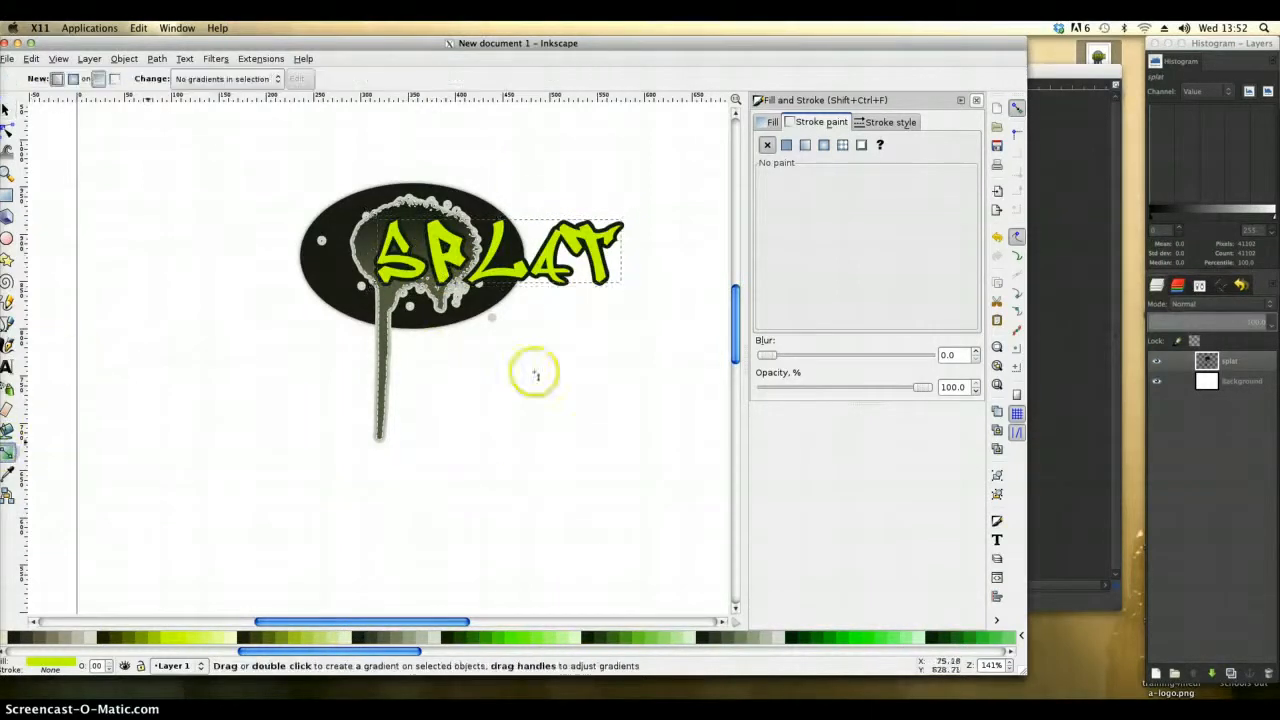
drag(507, 197, 508, 286)
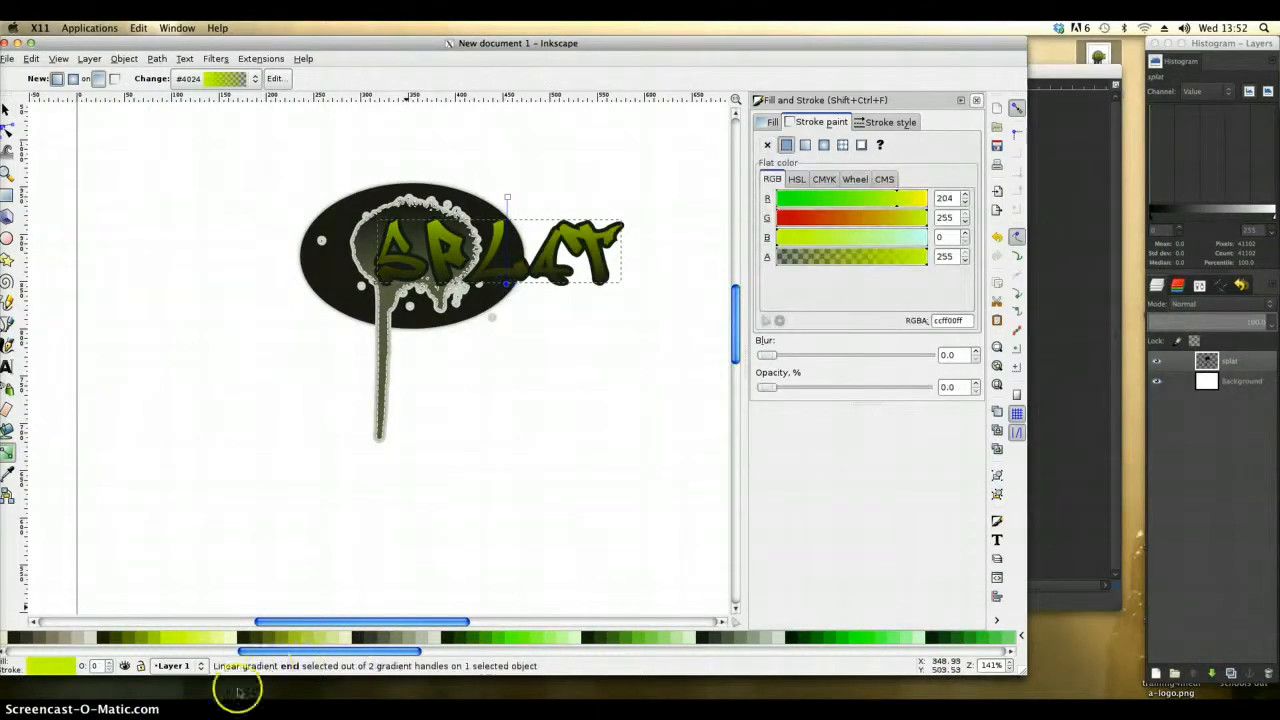
Step: Set the SPLAT gradient's end stop to opaque olive 668000 and pull both gradient ends in to the lettering's top and base
click(127, 638)
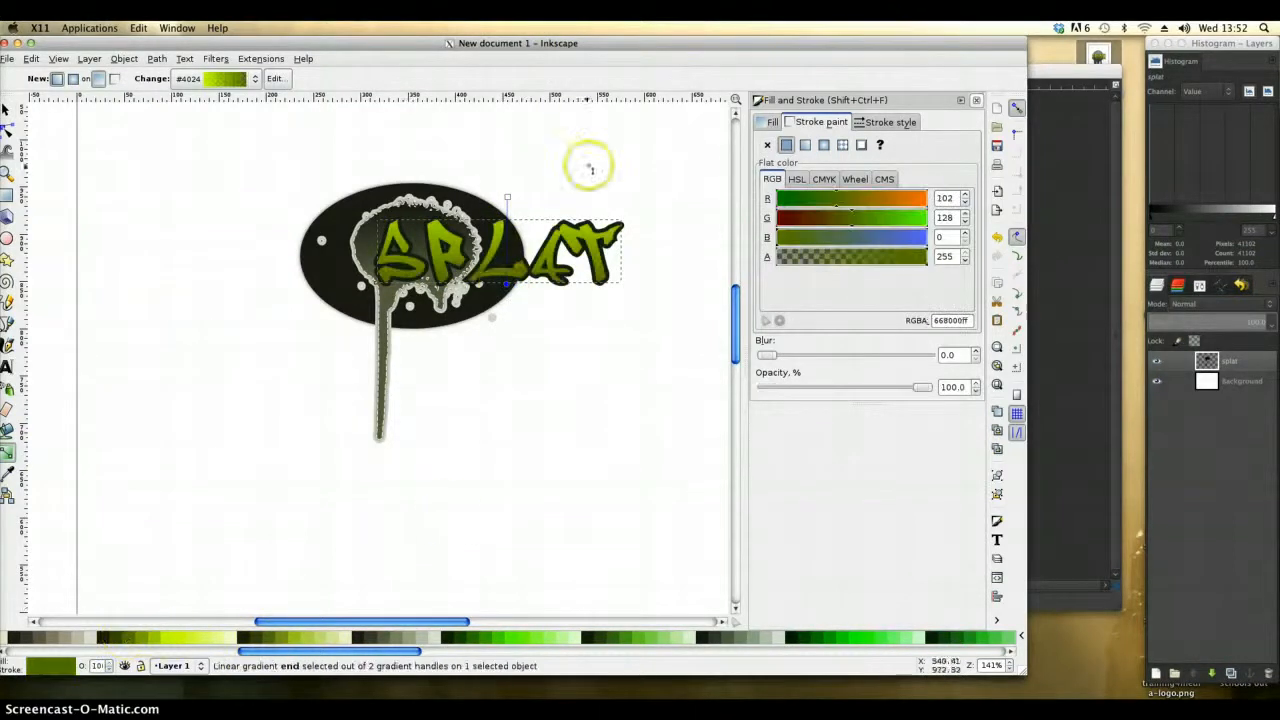
drag(507, 283, 506, 278)
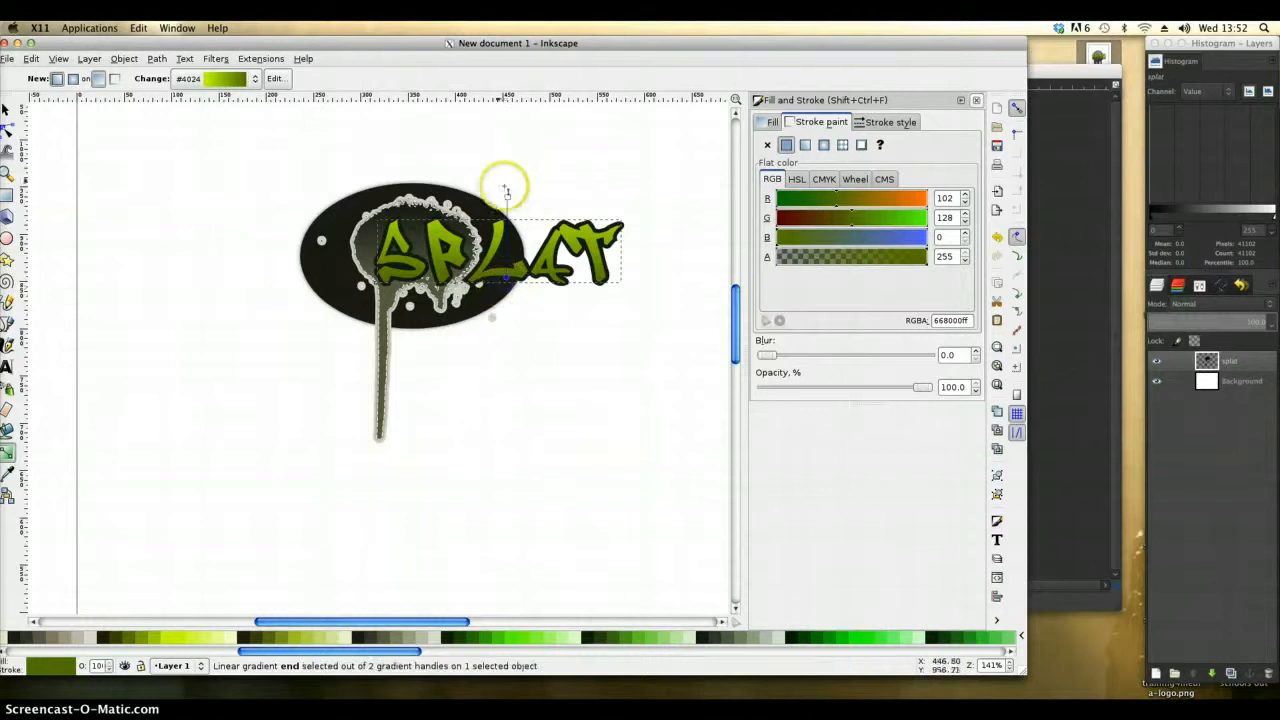
drag(507, 197, 506, 217)
click(506, 219)
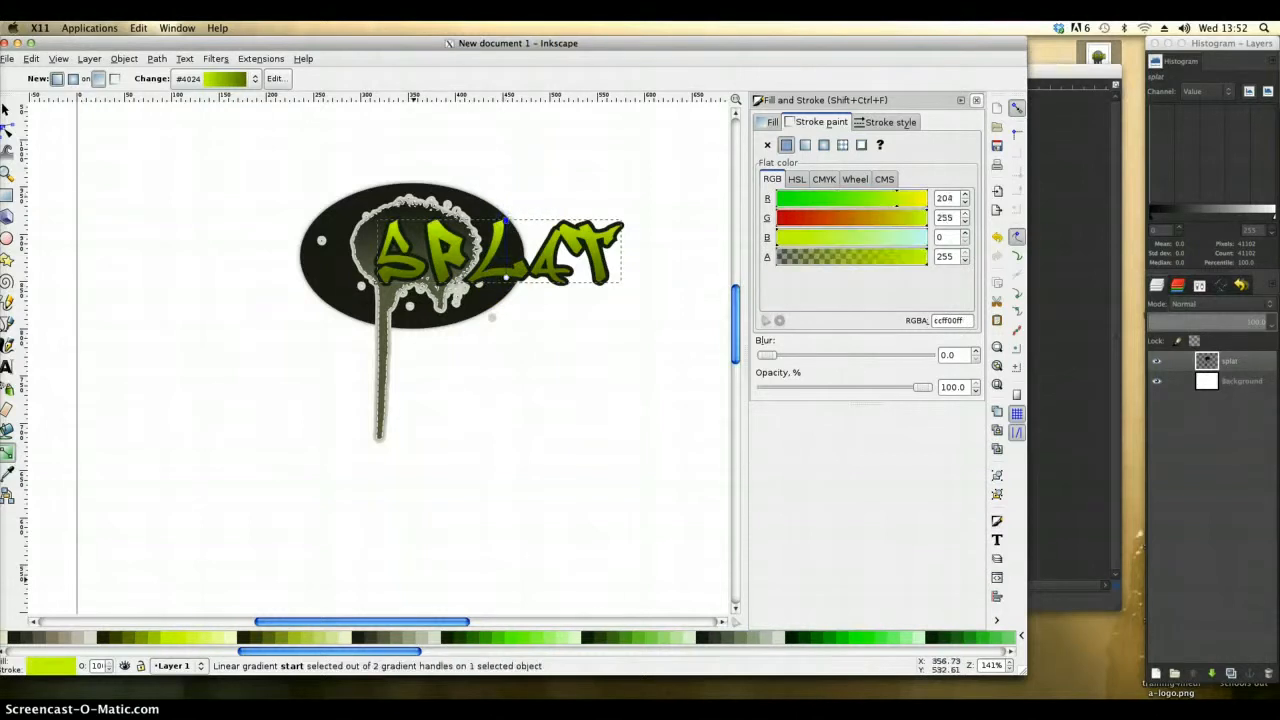
Step: Set the gradient's start stop to pale yellow F6FFD5 and shift its end stop slightly up into the SPLAT letters
click(234, 636)
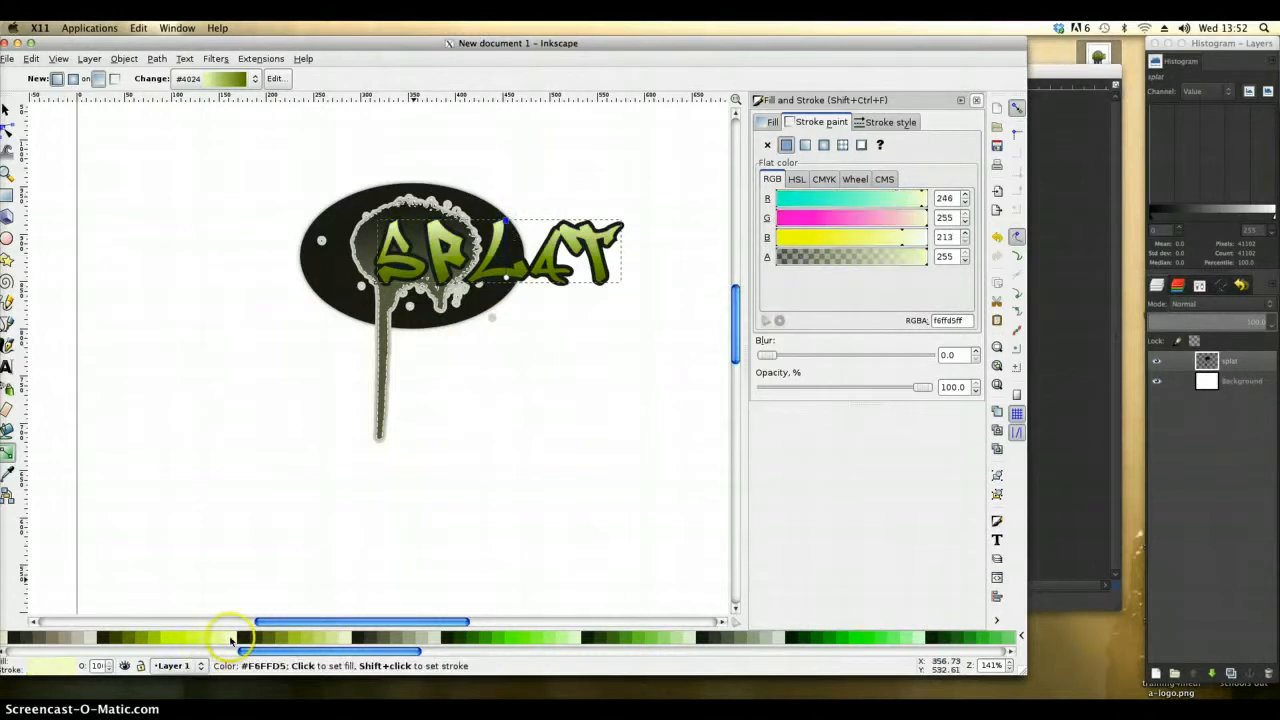
click(507, 272)
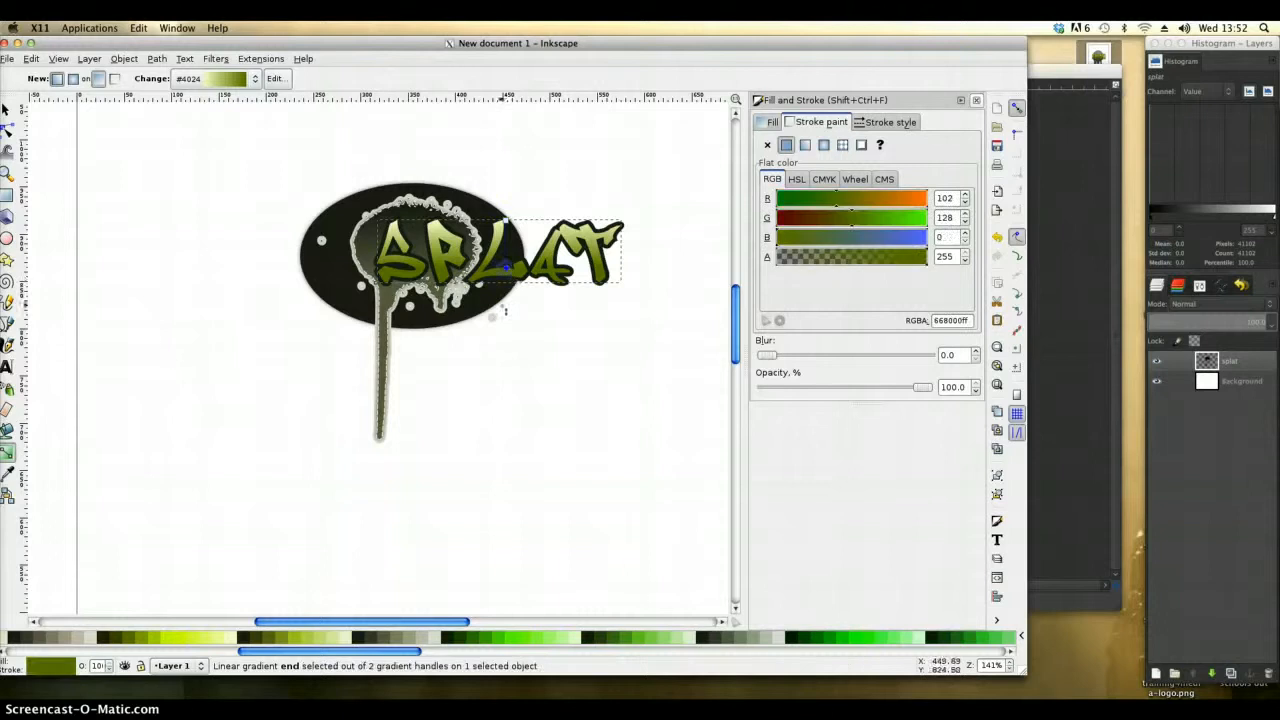
click(6, 108)
click(109, 191)
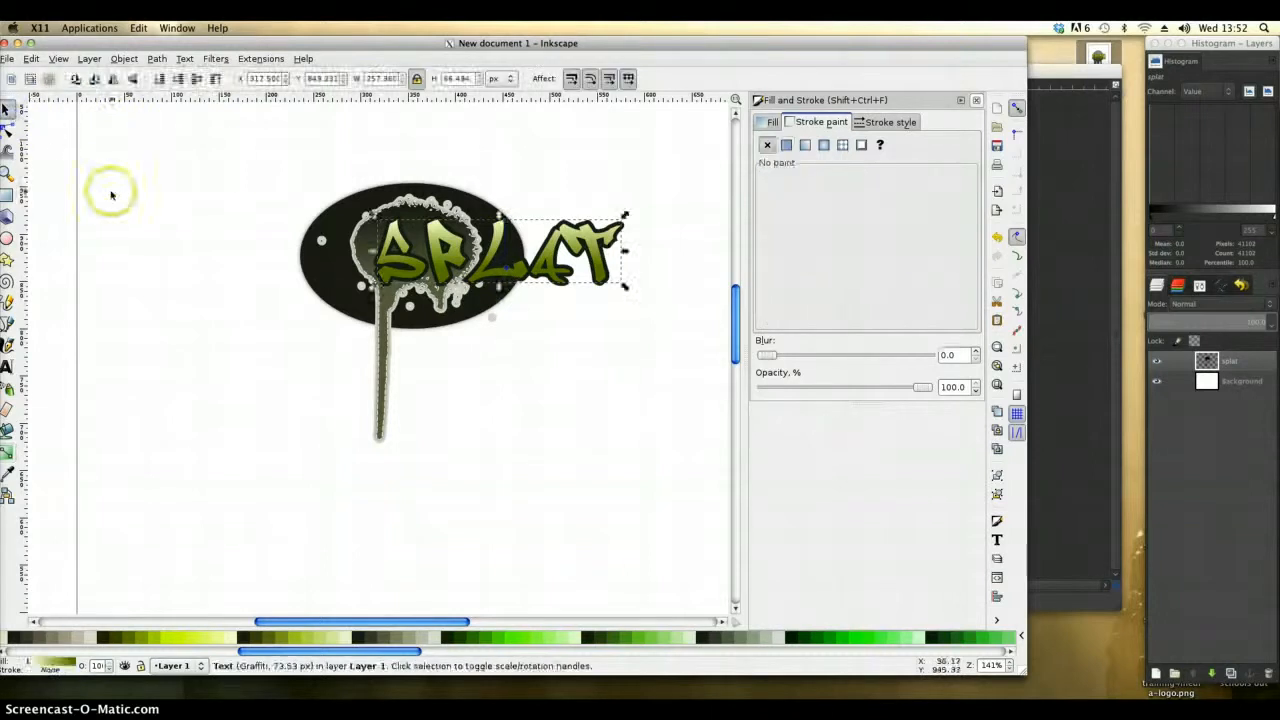
Step: Bring the dark SPLAT outline copy in front of the gradient lettering and set its blur to 3.0
click(607, 262)
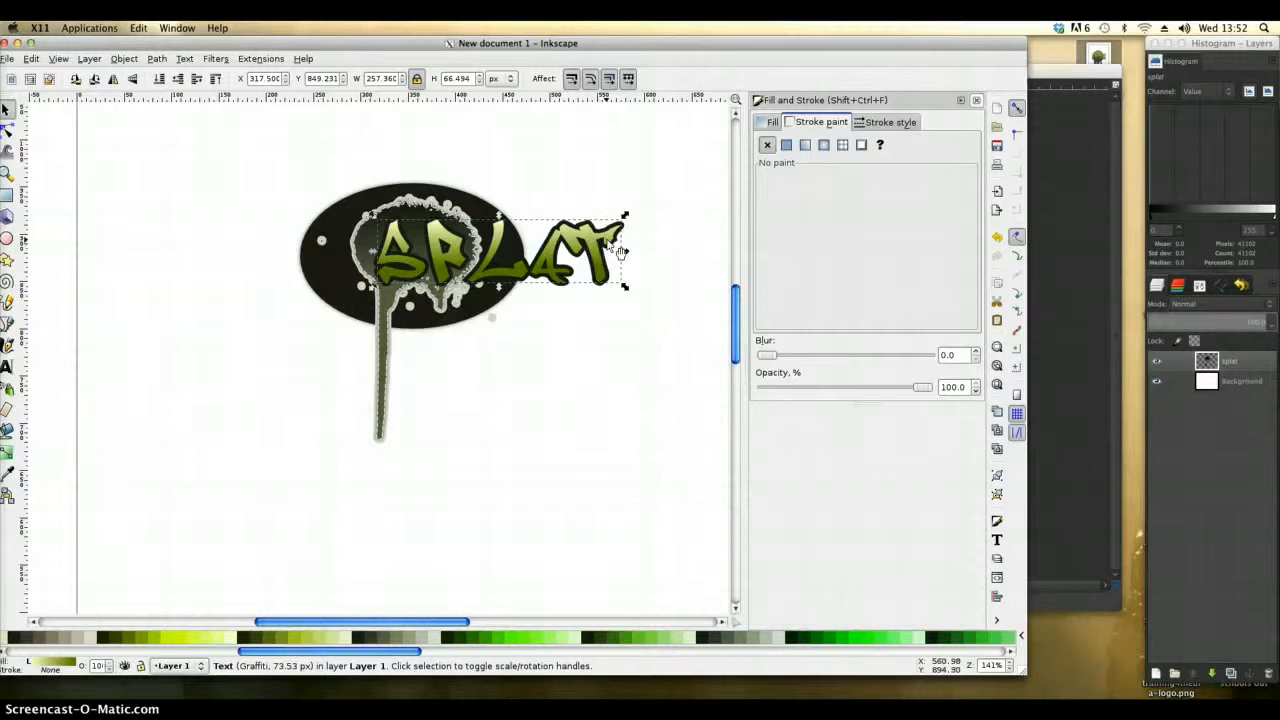
key(shift+ctrl+c)
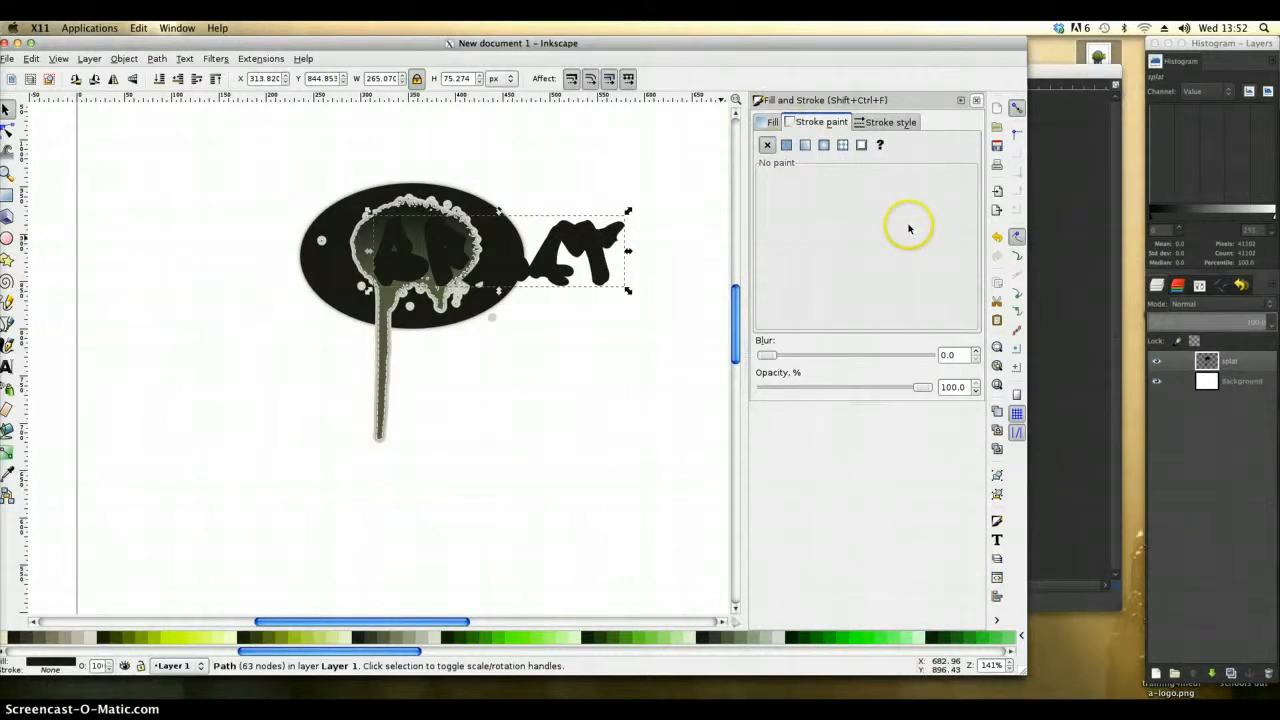
click(767, 357)
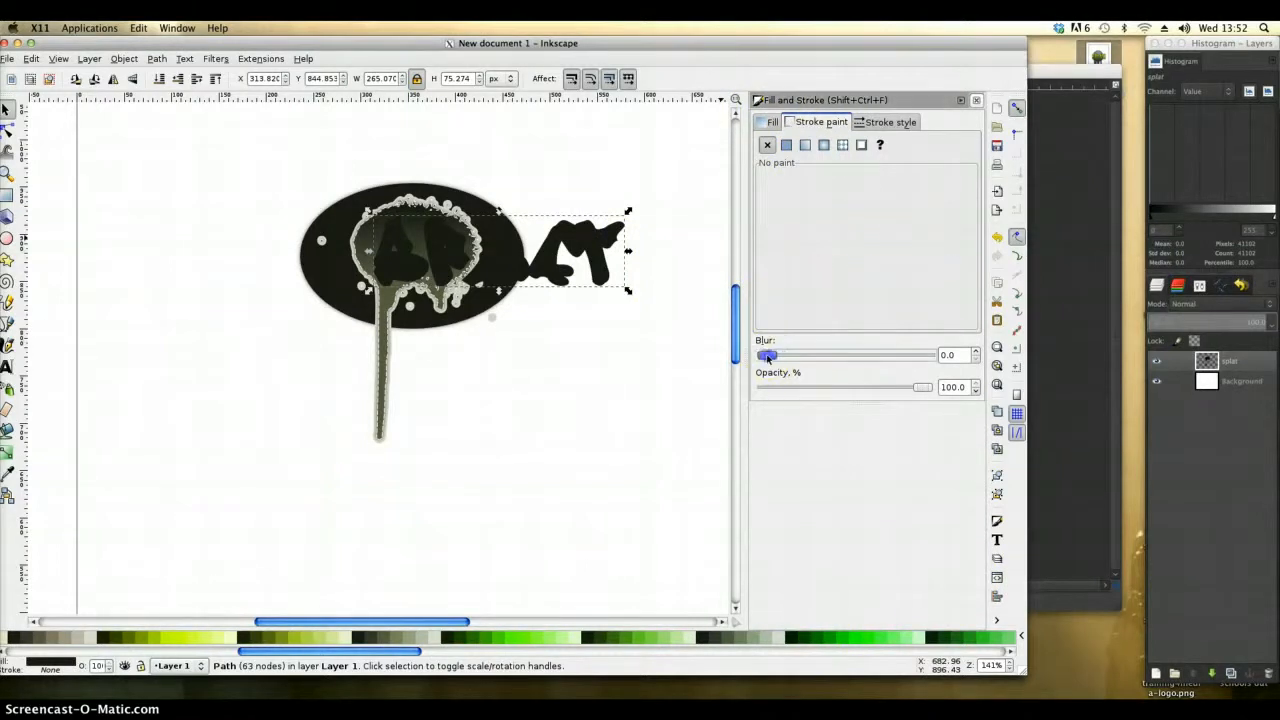
drag(777, 358, 773, 357)
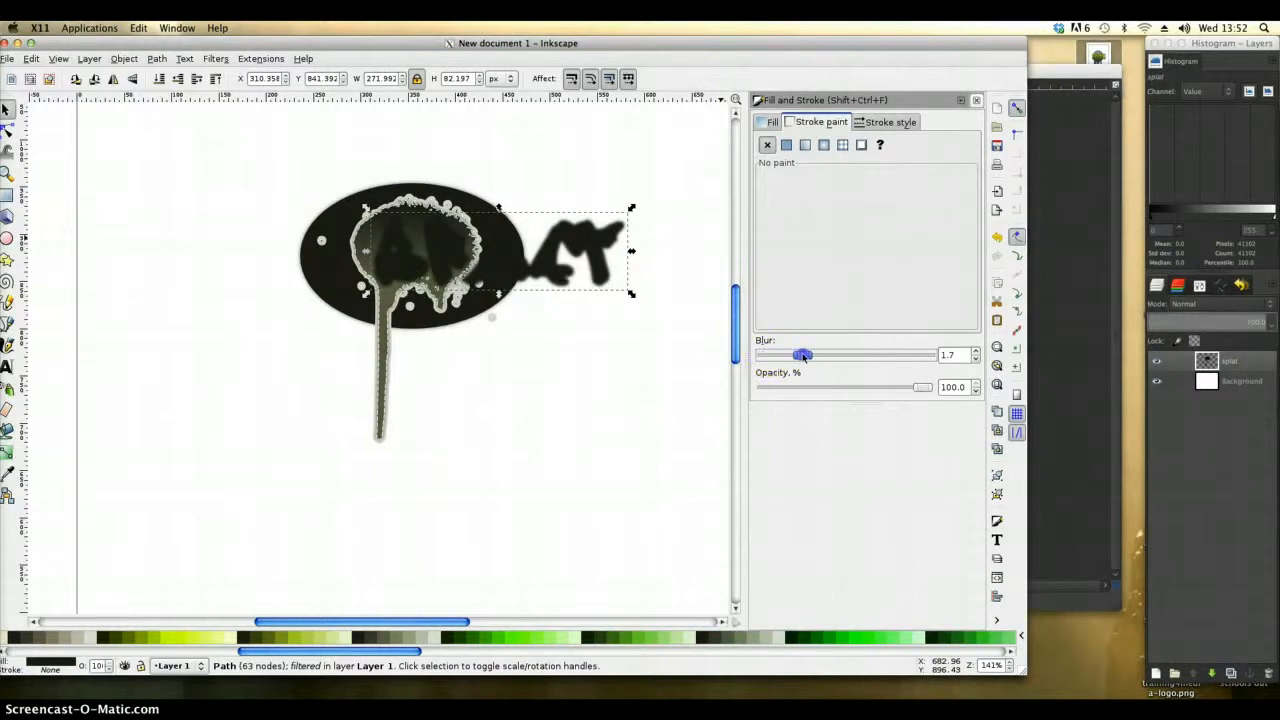
drag(803, 357, 771, 357)
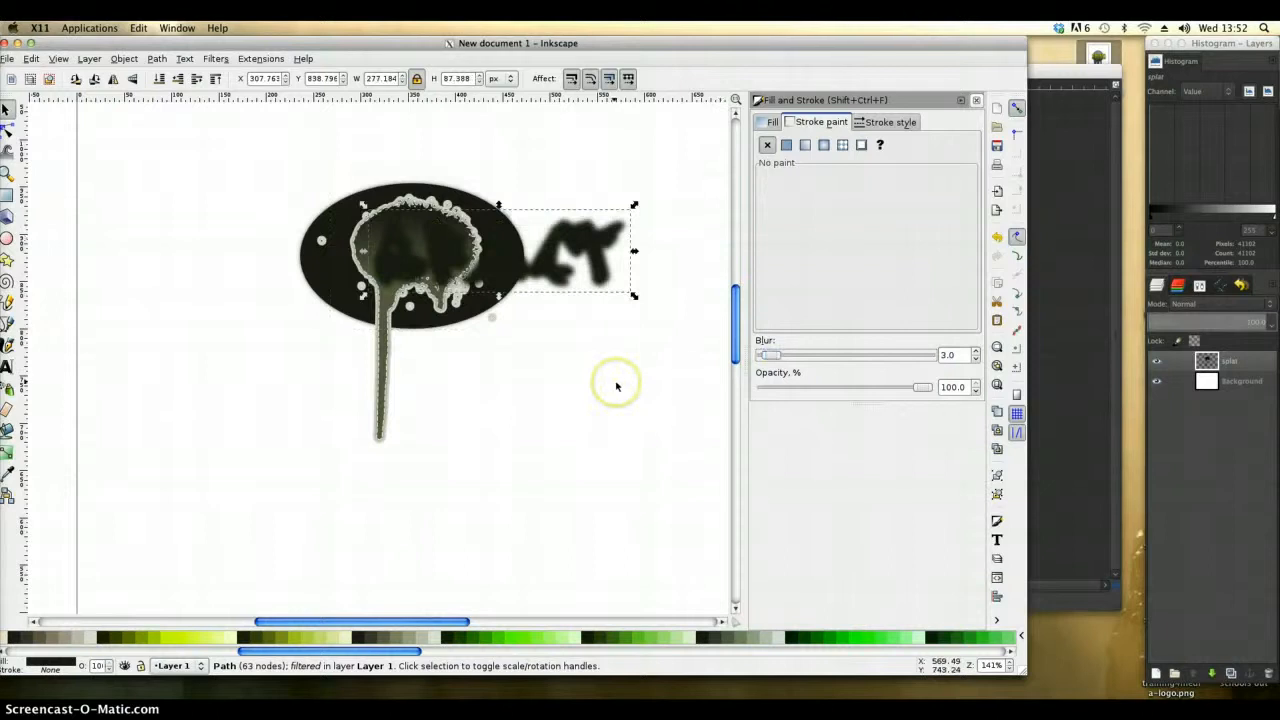
Step: Undo and redo the last two blur changes on the dark SPLAT outline
key(ctrl+z)
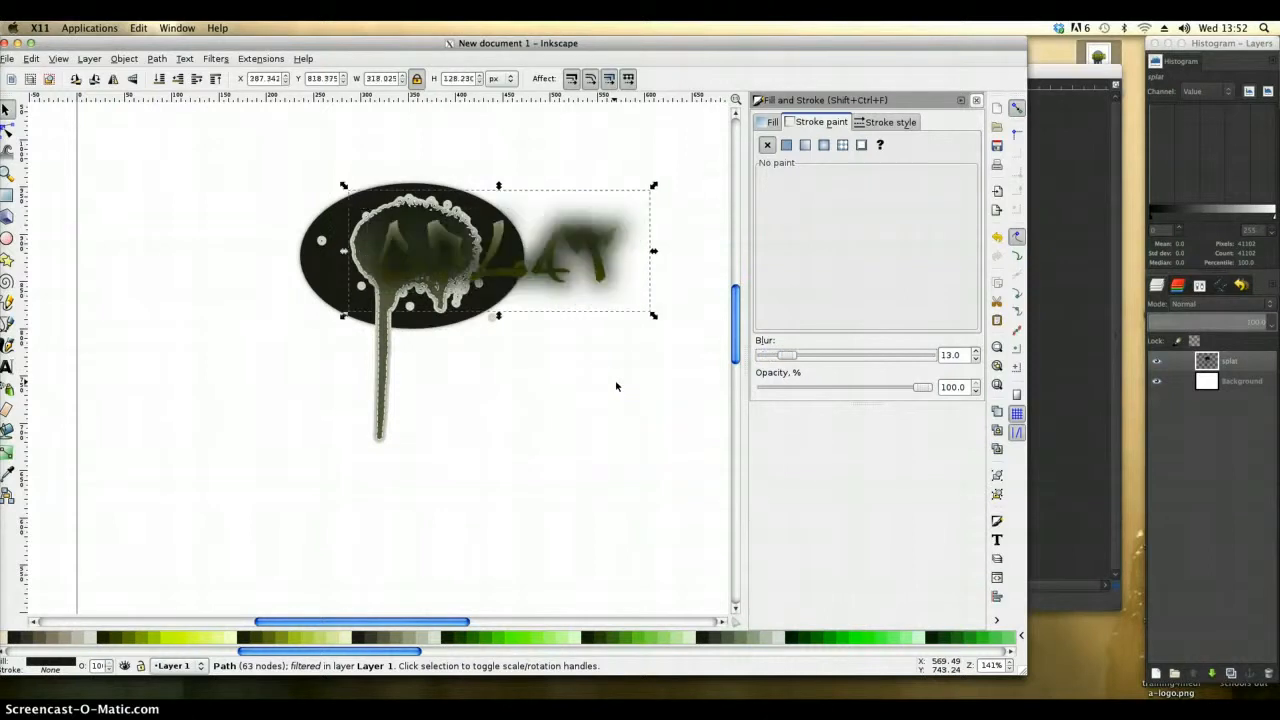
key(ctrl+z)
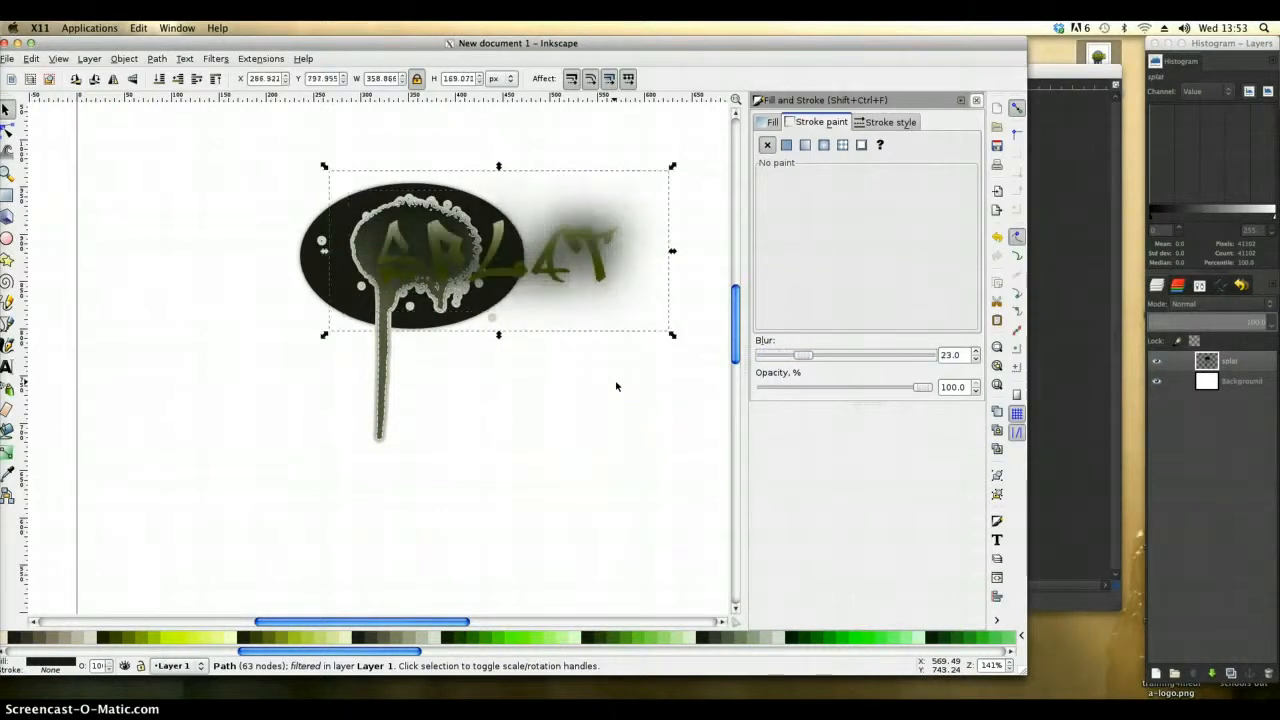
key(ctrl+shift+z)
key(ctrl+shift+z)
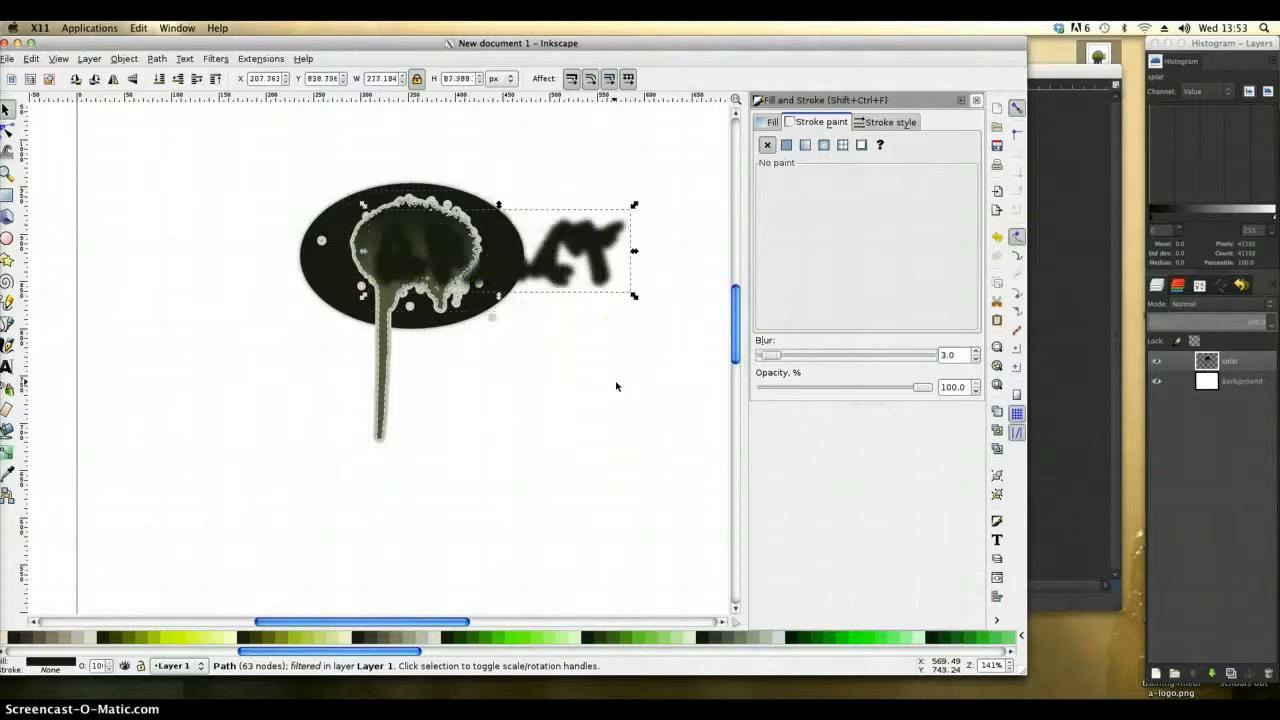
Step: Close the Fill and Stroke dialog and place the blurred dark outline behind the gradient SPLAT lettering
click(671, 277)
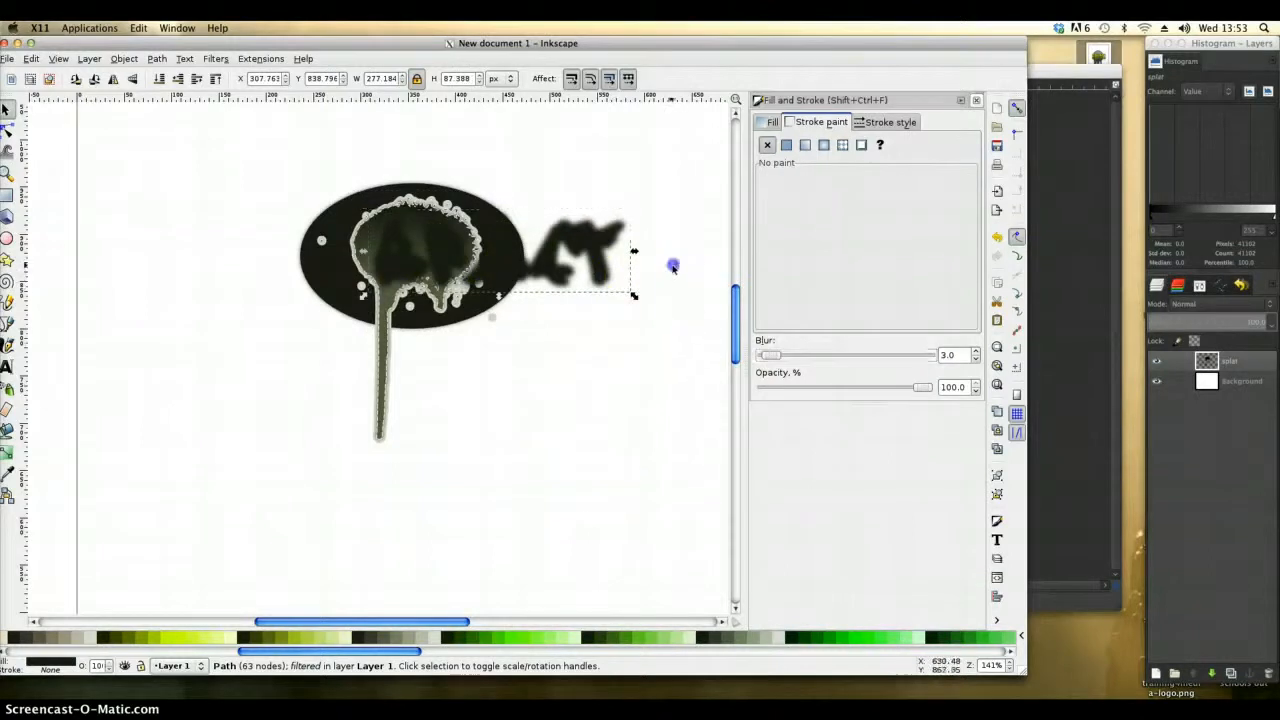
click(843, 350)
click(440, 250)
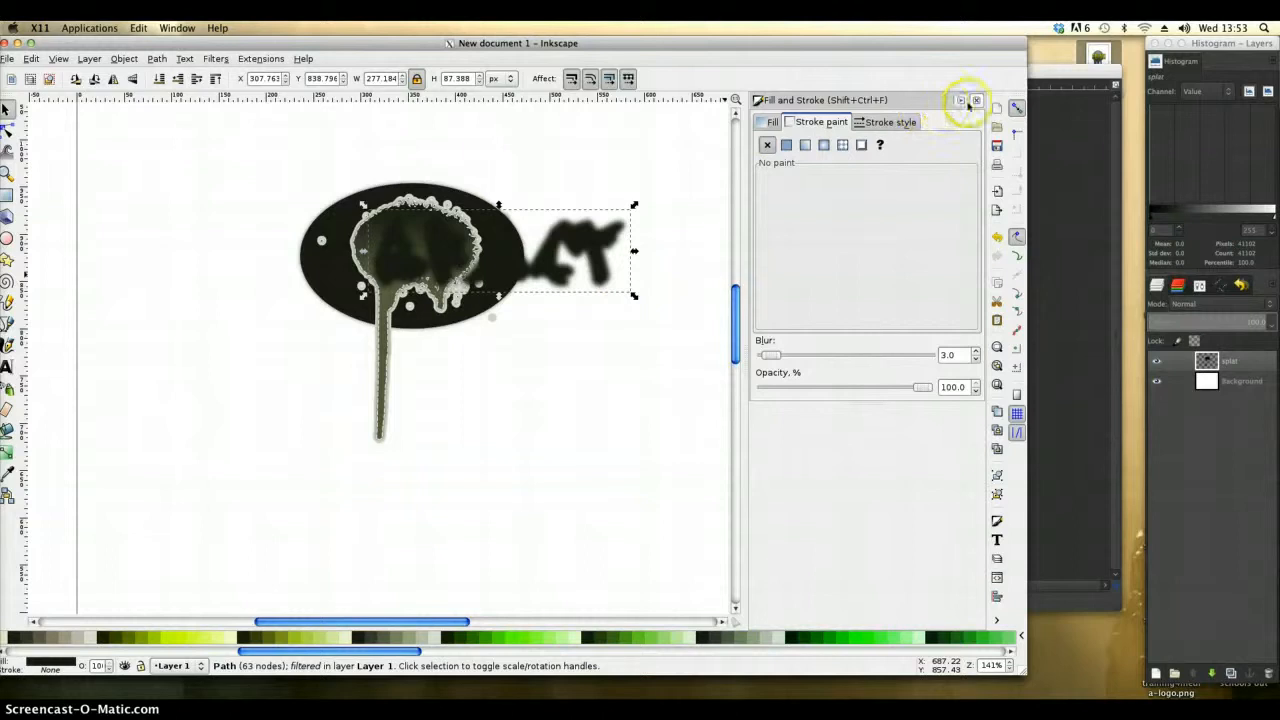
click(974, 101)
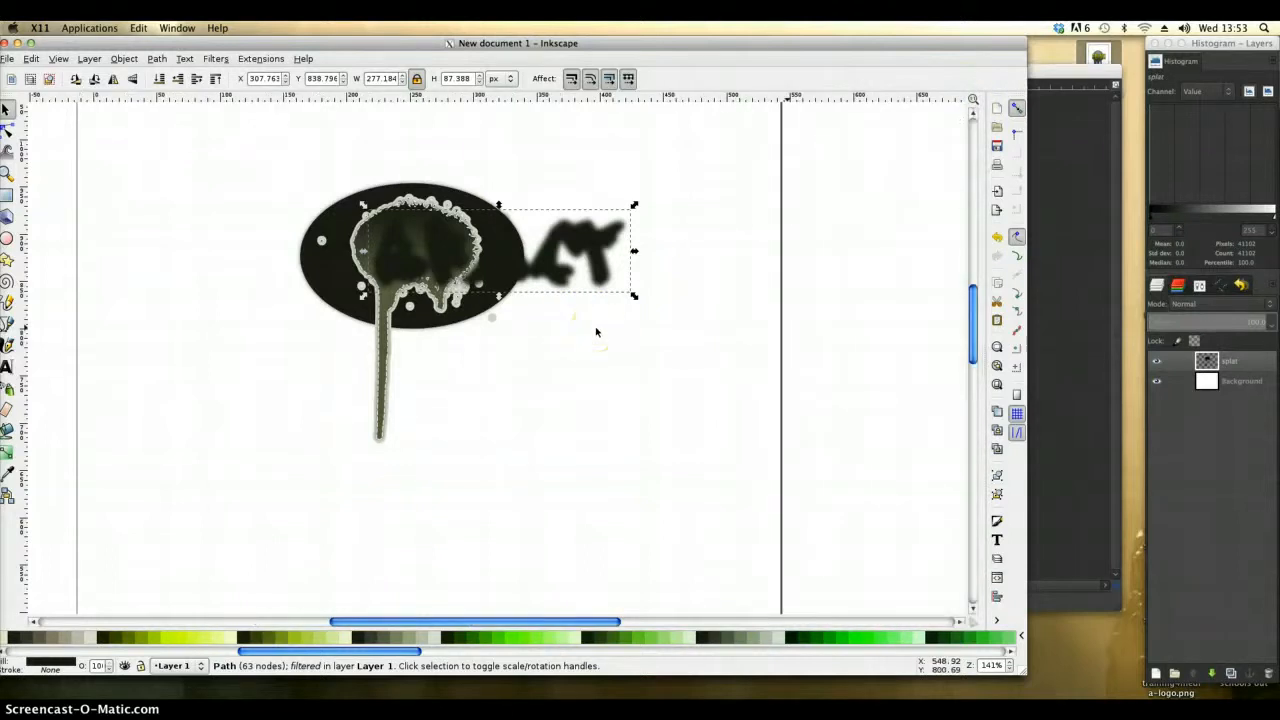
click(610, 436)
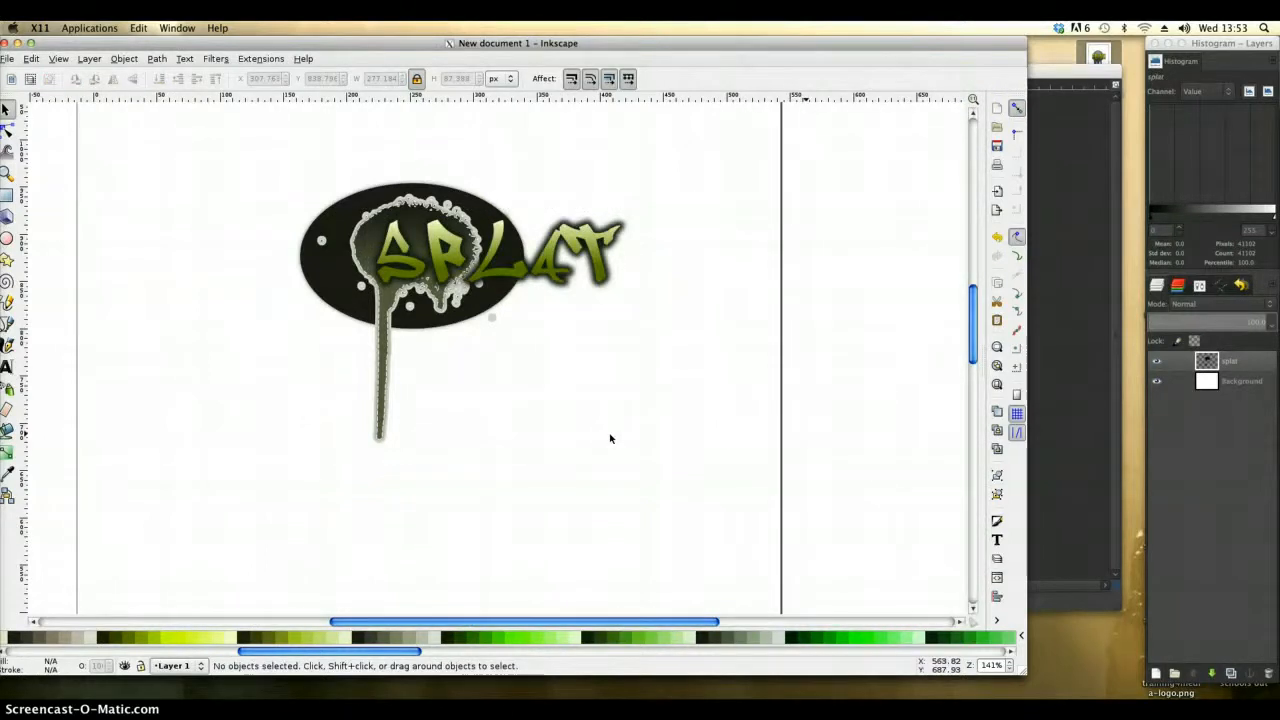
Step: Select the entire splat artwork and set up a bitmap export of the selection at 150 dpi
drag(710, 545, 180, 124)
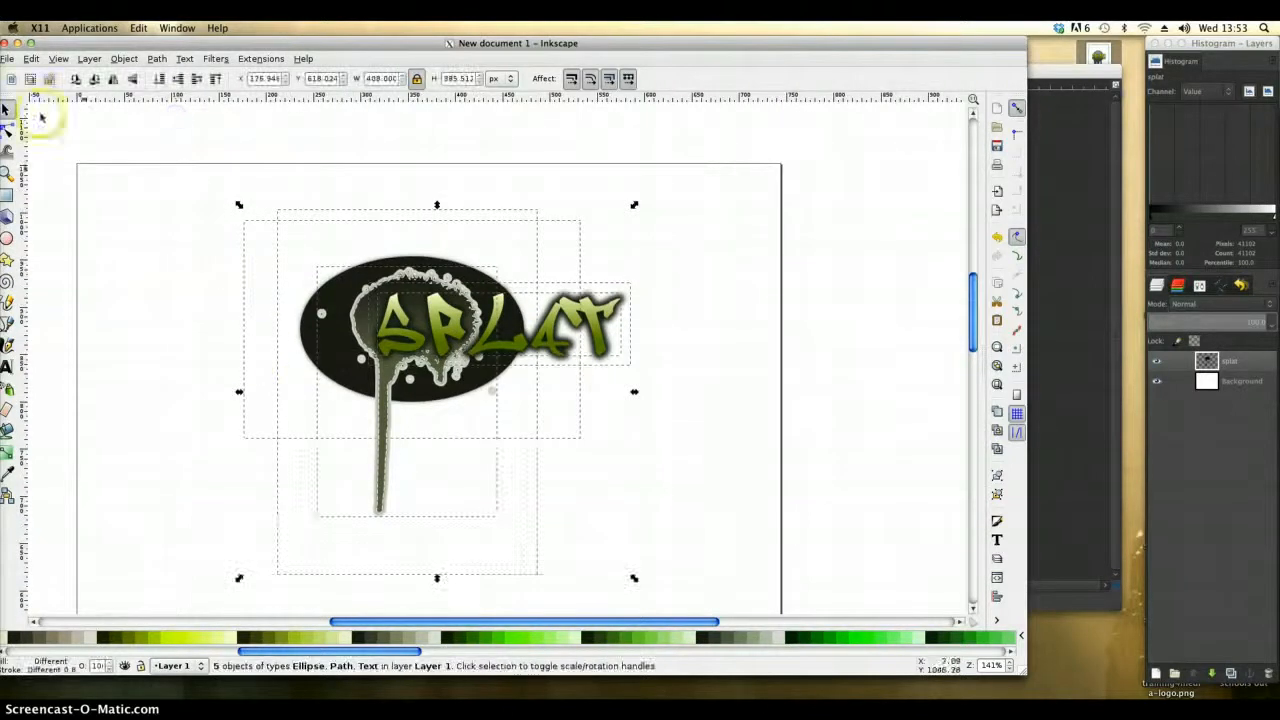
click(15, 60)
click(63, 206)
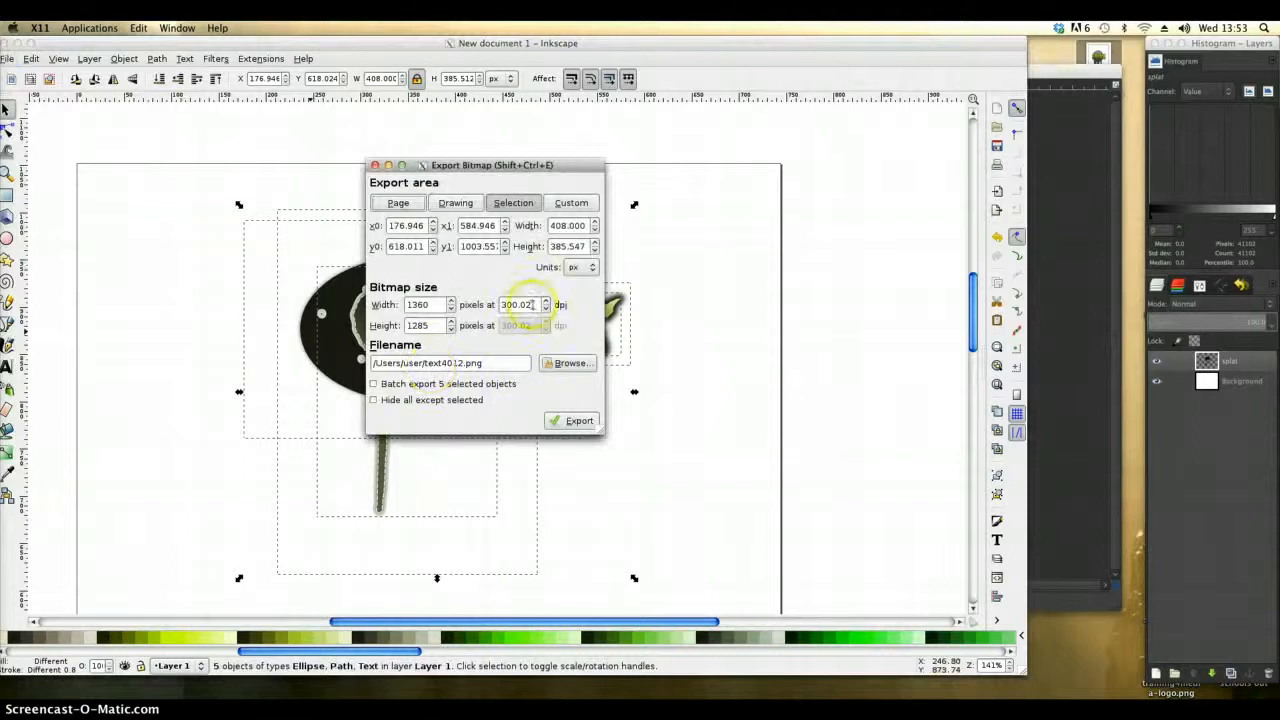
drag(532, 304, 478, 309)
text(150)
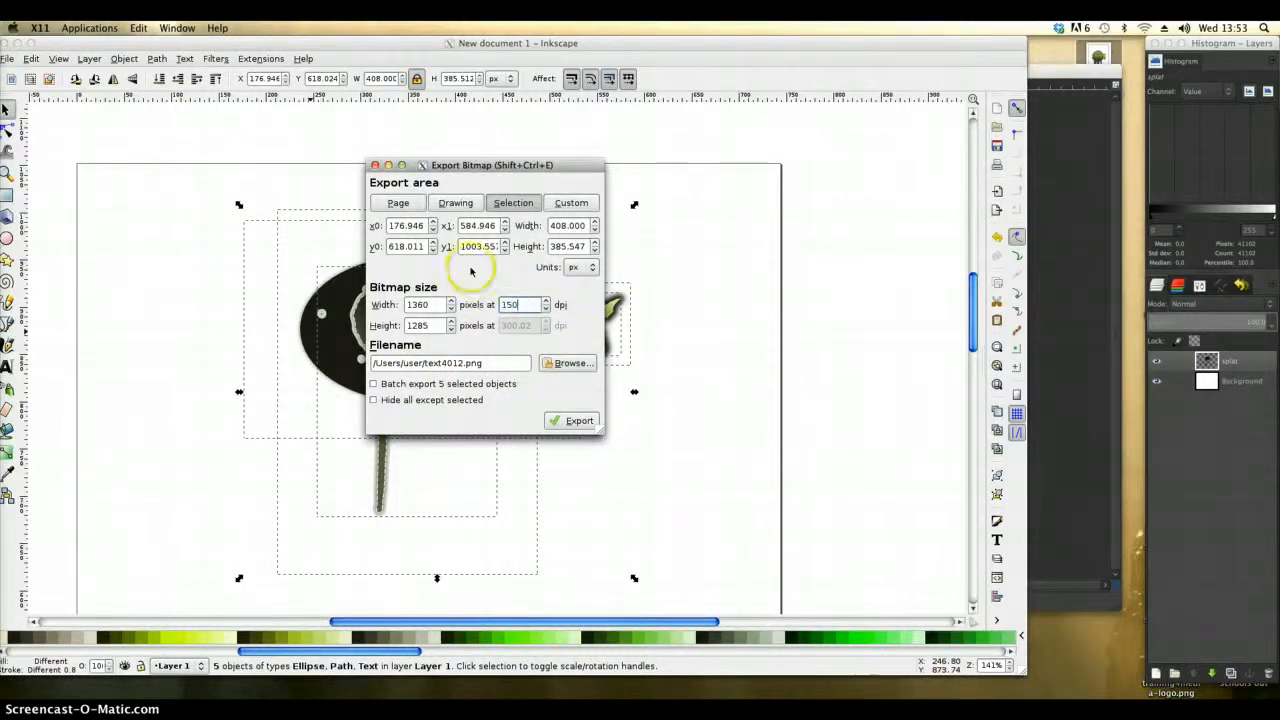
click(436, 306)
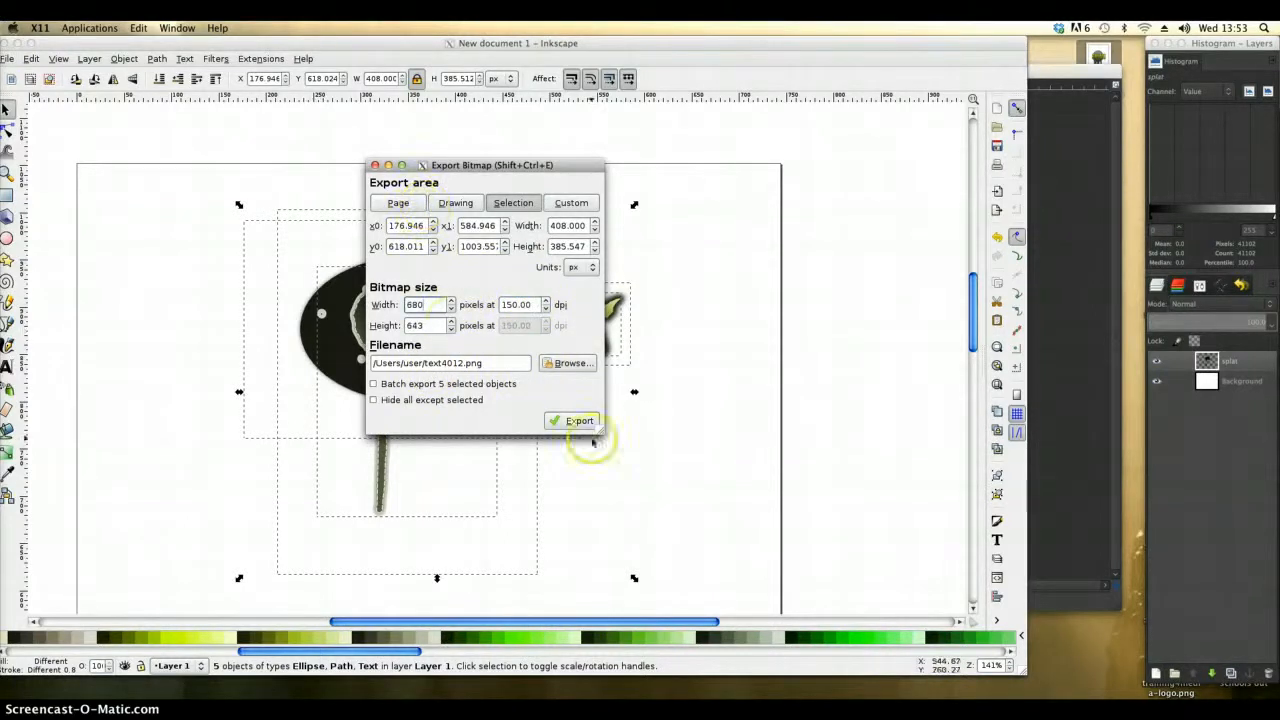
Step: Export the selected artwork to the Desktop as splat2.png
click(568, 363)
click(248, 361)
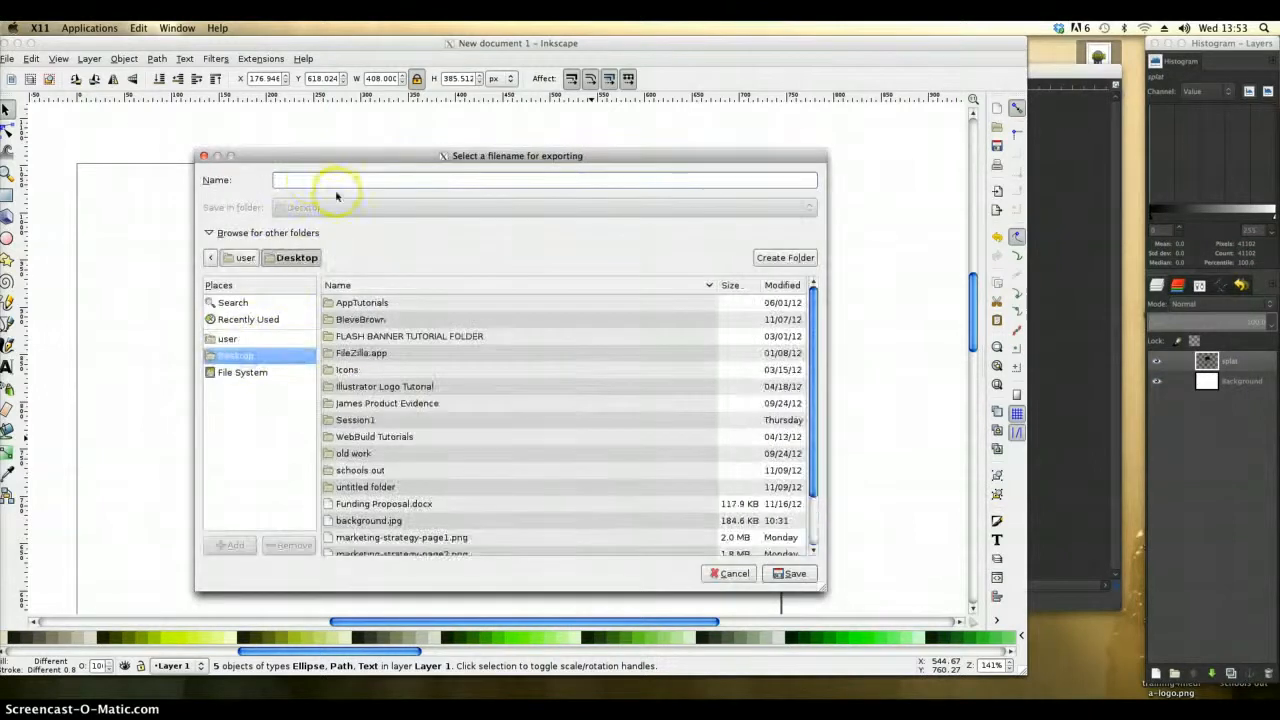
click(312, 180)
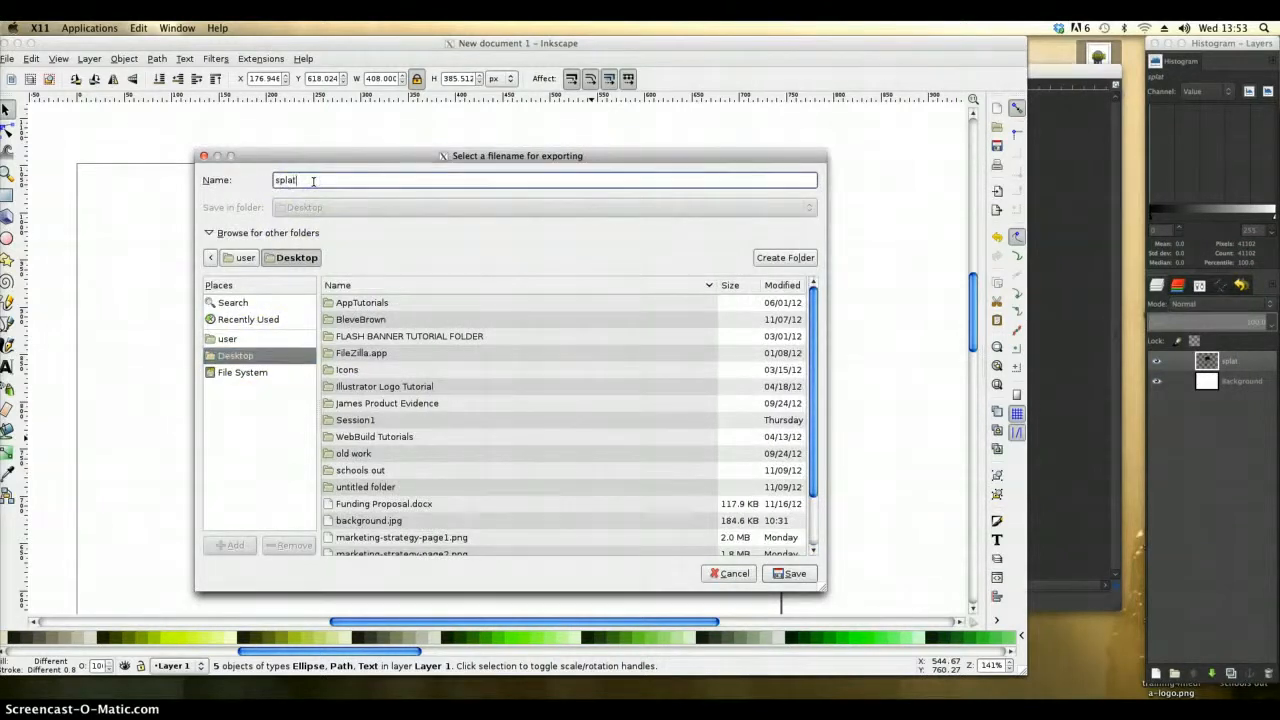
text(splat2)
click(790, 573)
click(571, 421)
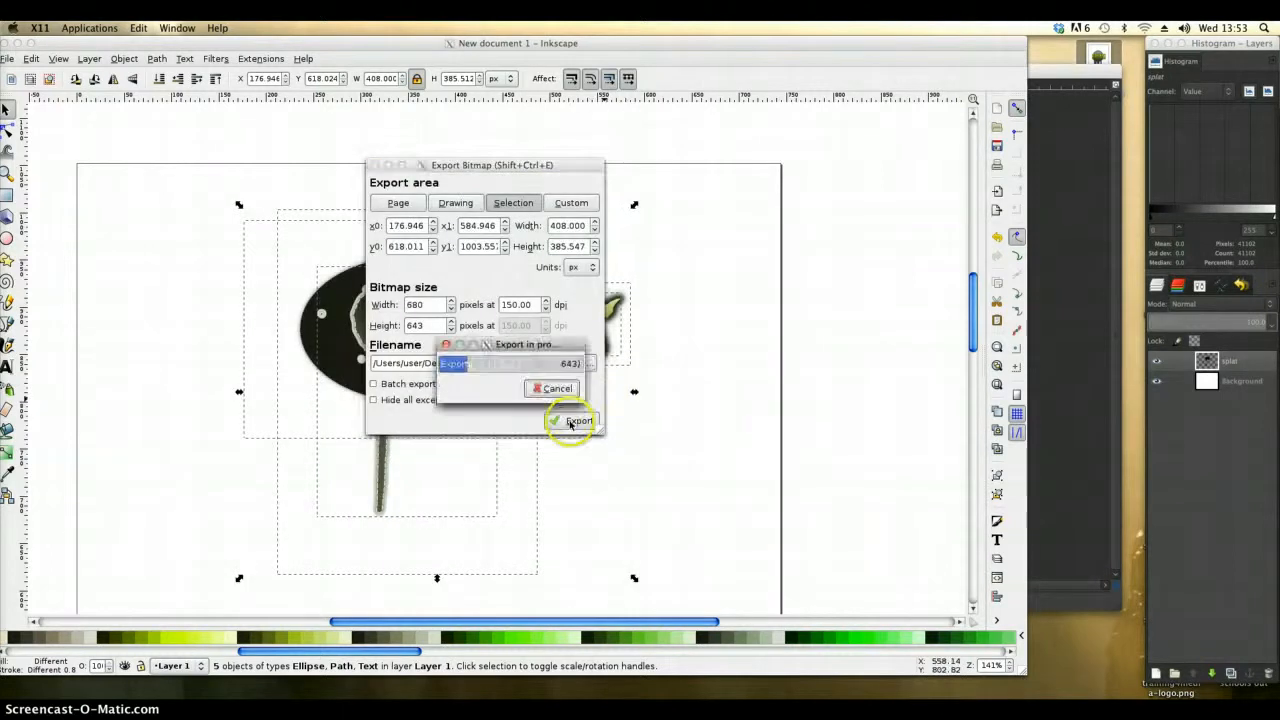
Step: Close the export dialog, minimise the Inkscape and GIMP windows, and open the exported splat2.png from the desktop in Preview
click(17, 44)
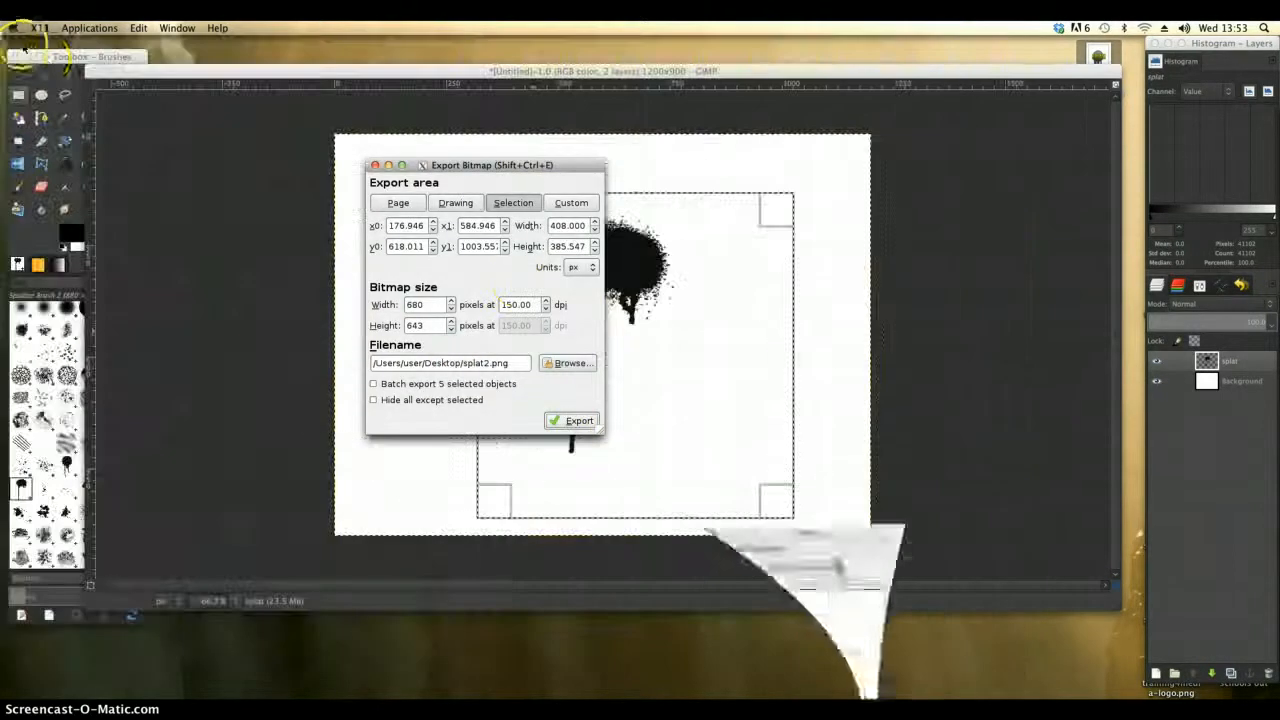
click(375, 166)
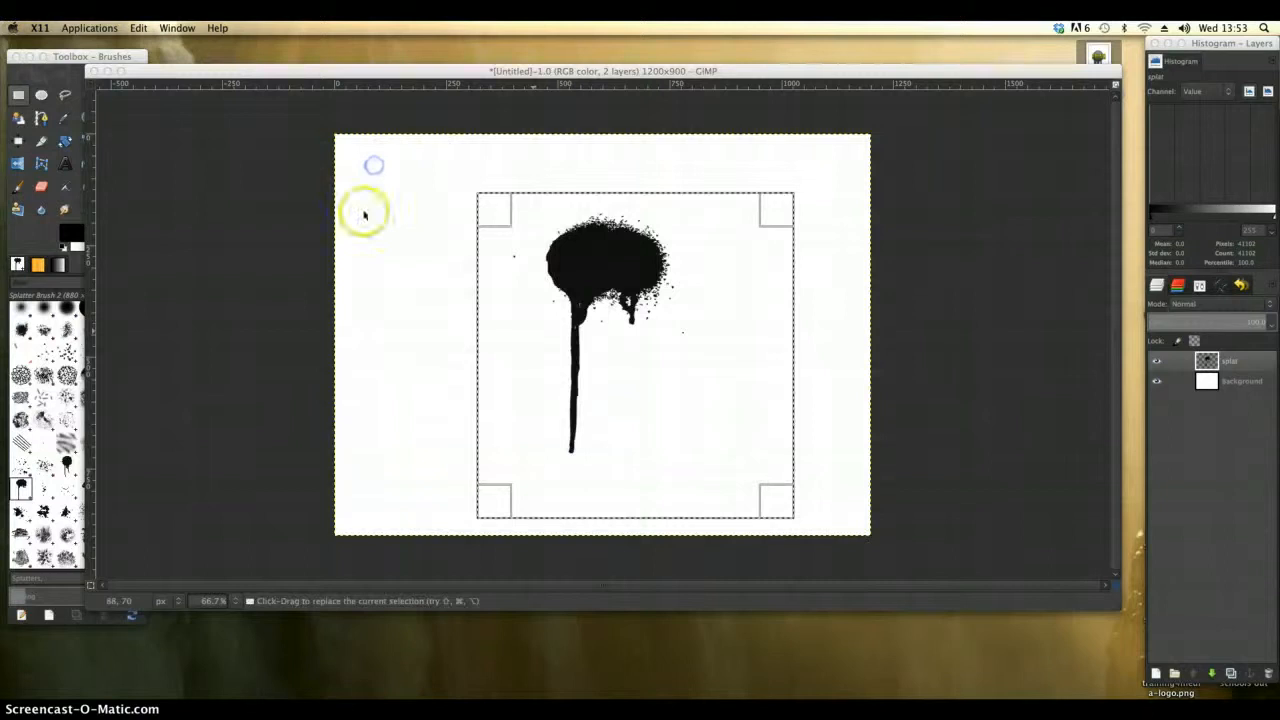
click(107, 71)
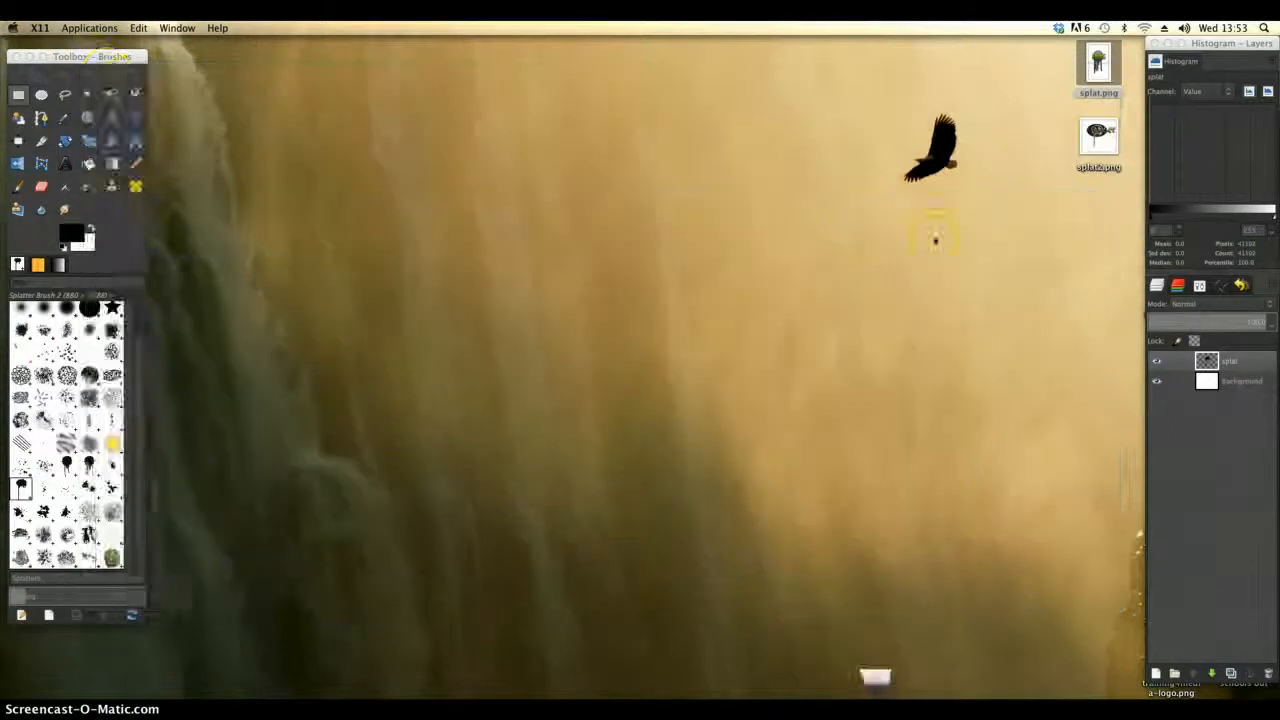
double_click(1097, 140)
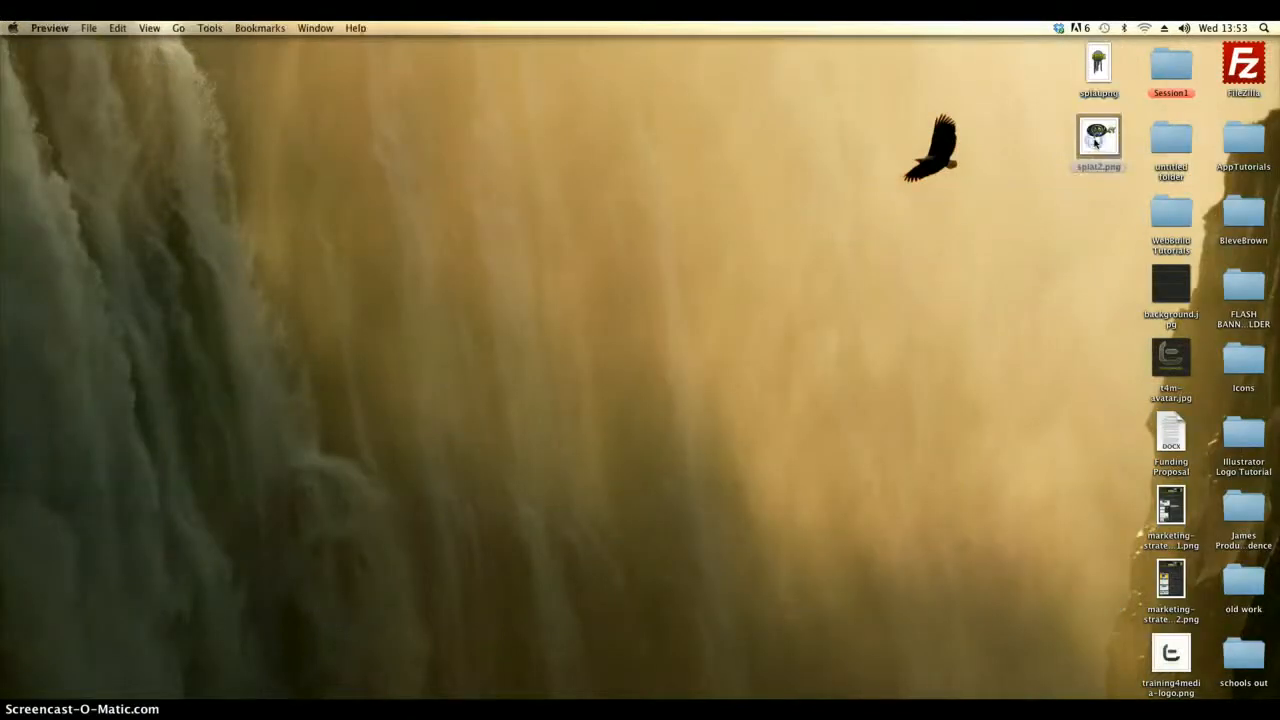